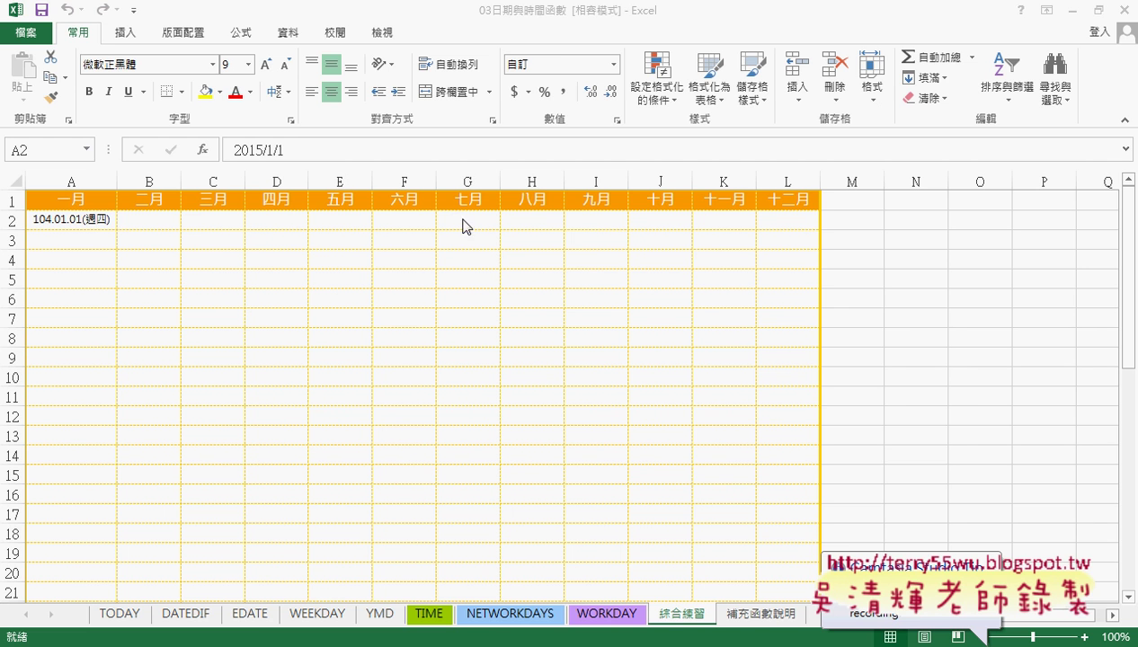
Scroll down through the month calendar to its bottom, then return to the start date in A2
{"action": "left_click", "coordinate": [559, 20]}
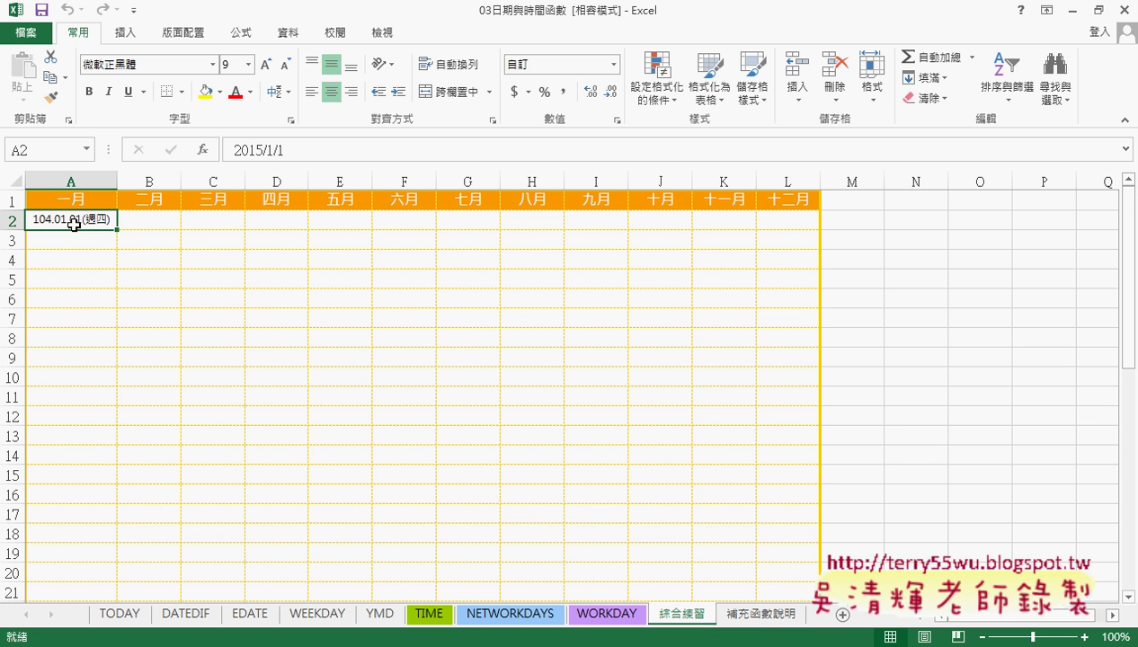
{"action": "left_click", "coordinate": [797, 220]}
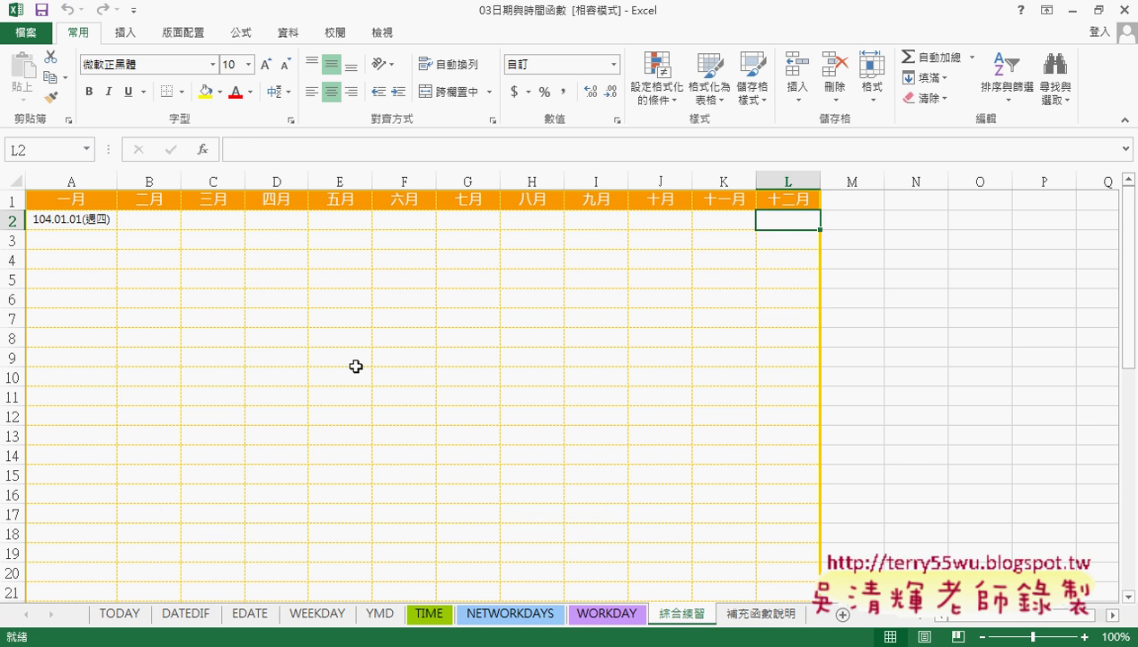
{"action": "scroll", "coordinate": [289, 381], "scroll_direction": "down", "scroll_amount": 2}
{"action": "scroll", "coordinate": [290, 382], "scroll_direction": "down", "scroll_amount": 2}
{"action": "scroll", "coordinate": [241, 444], "scroll_direction": "down", "scroll_amount": 1}
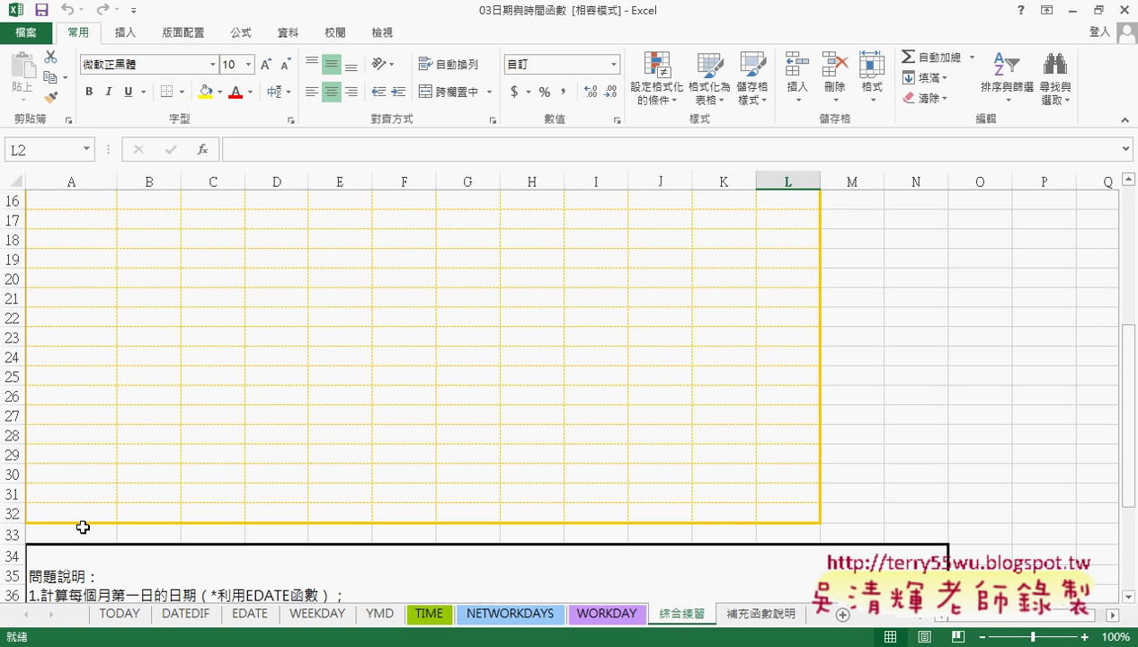
{"action": "left_click", "coordinate": [82, 512]}
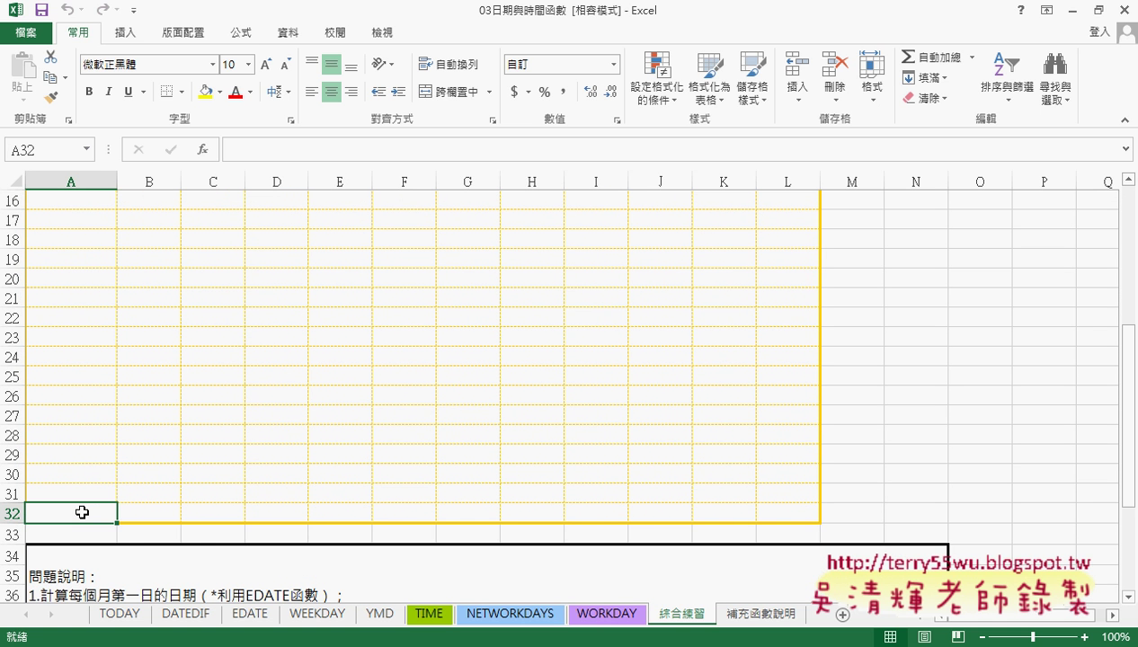
{"action": "scroll", "coordinate": [82, 512], "scroll_direction": "up", "scroll_amount": 5}
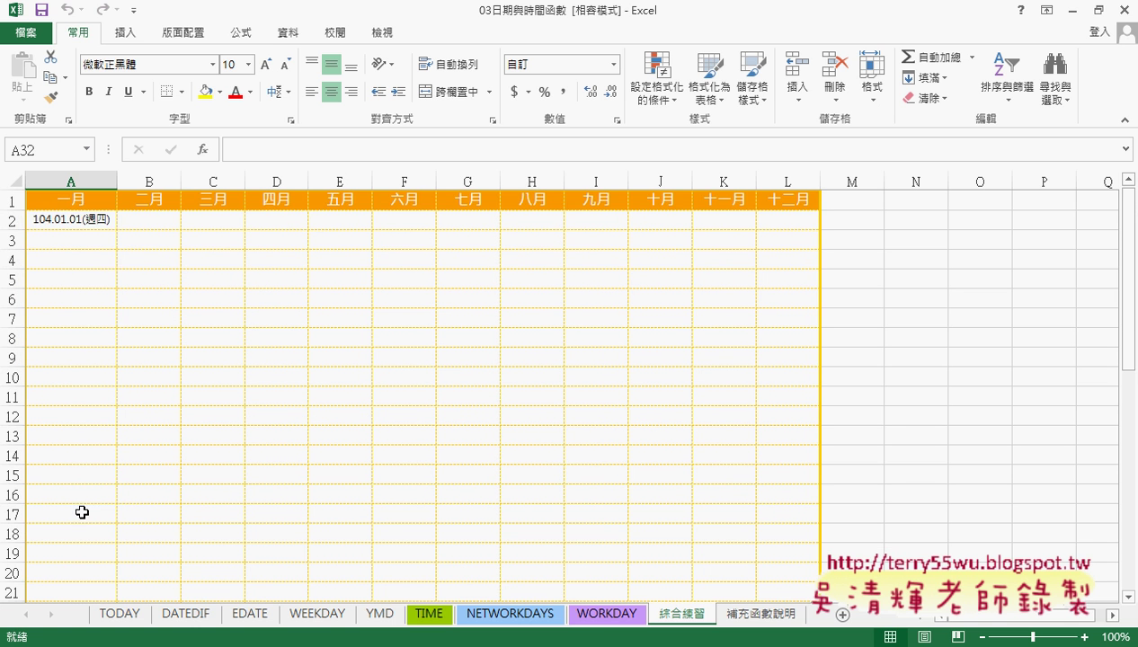
{"action": "left_click", "coordinate": [91, 220]}
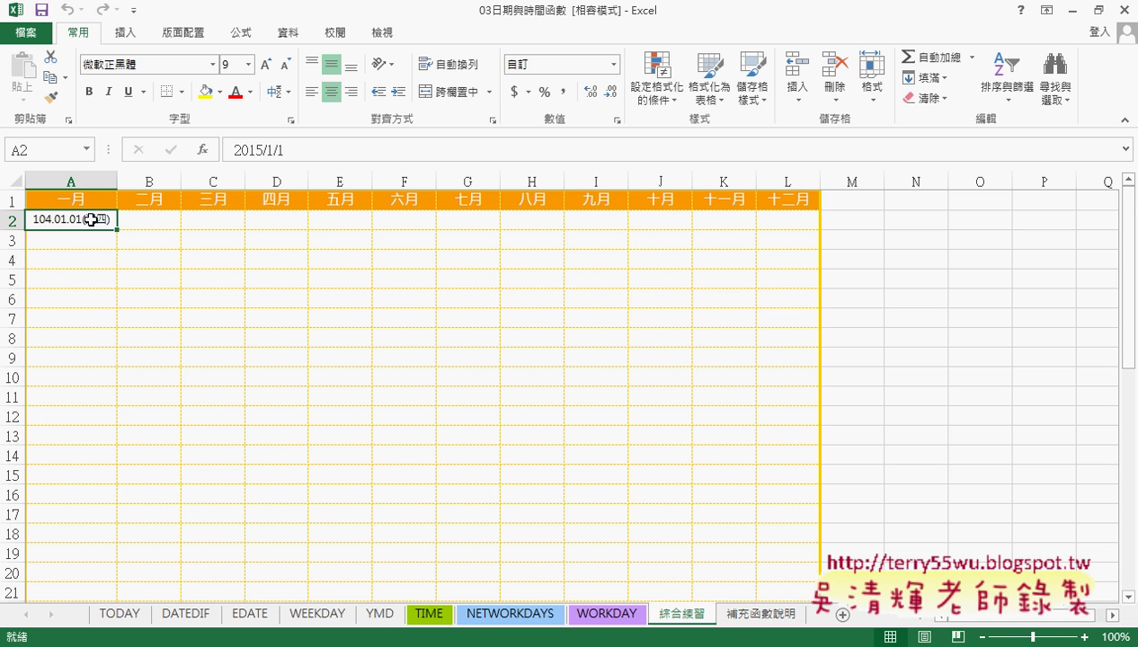
Change the date in A2 from 2015/1/1 to 2017/1/1
{"action": "left_click", "coordinate": [259, 148]}
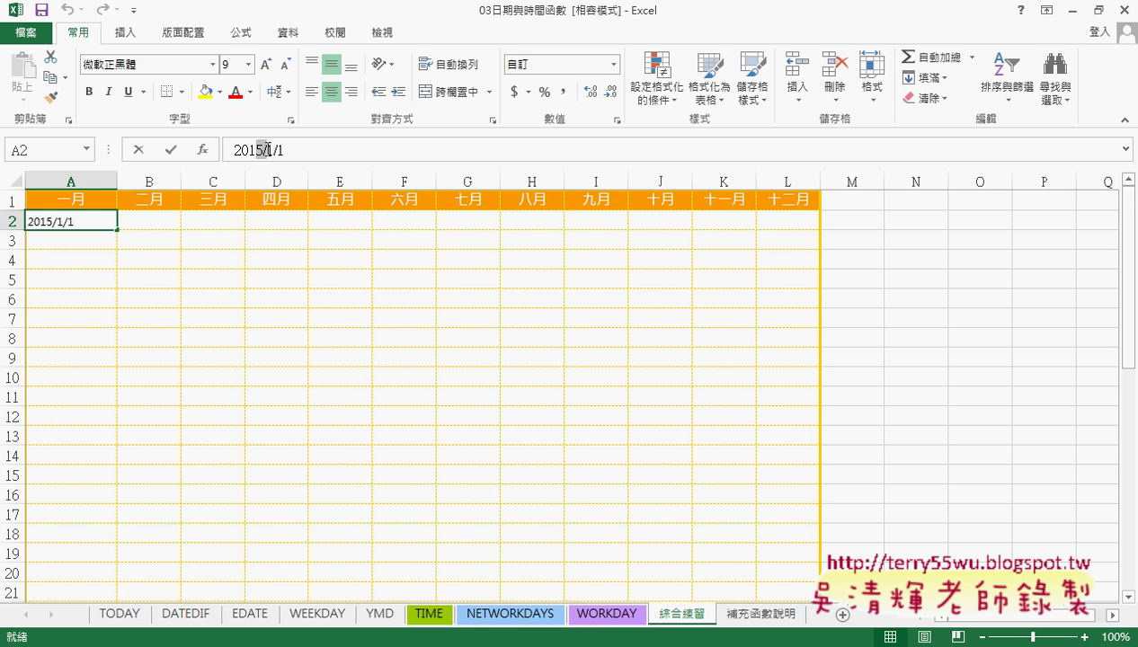
{"action": "left_click_drag", "start_coordinate": [260, 149], "coordinate": [265, 149]}
{"action": "type", "text": "7"}
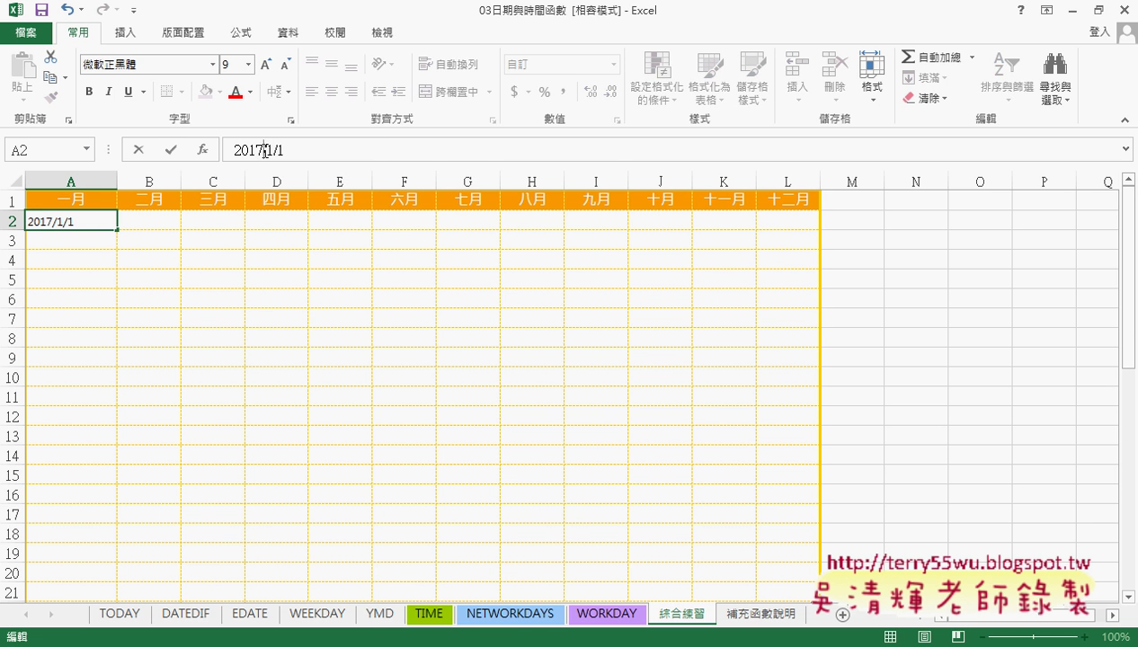
{"action": "left_click", "coordinate": [171, 149]}
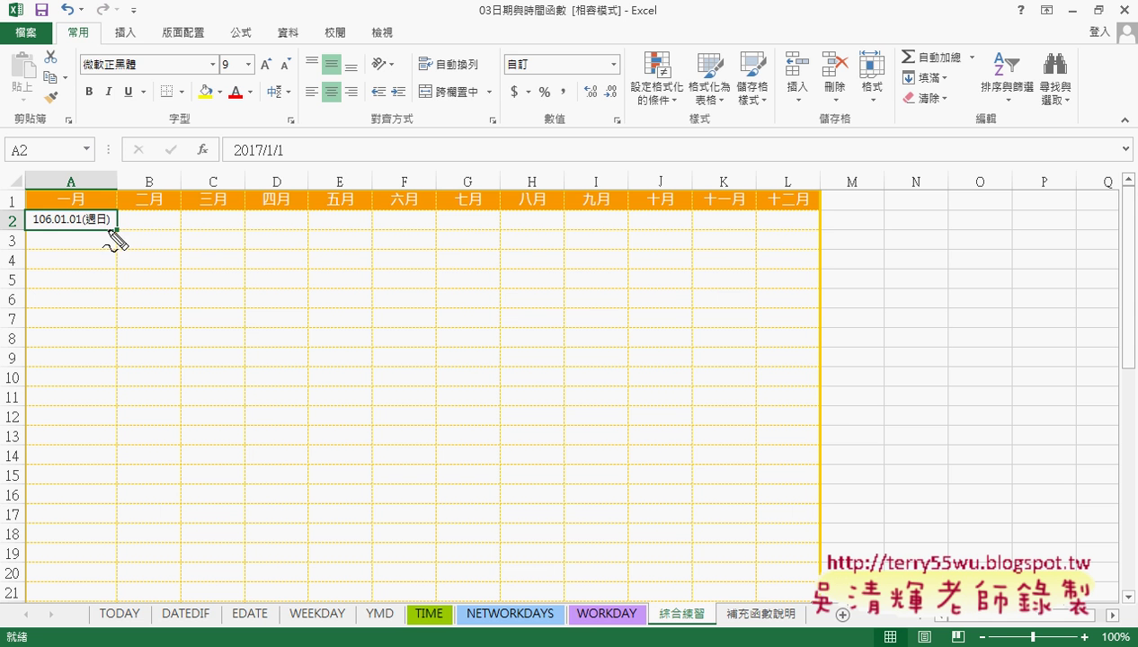
Draw pen marks around cells A2 and B2 and an arrow along row 2
{"action": "mouse_move", "coordinate": [171, 214]}
{"action": "left_mouse_down"}
{"action": "mouse_move", "coordinate": [160, 227]}
{"action": "mouse_move", "coordinate": [187, 236]}
{"action": "left_mouse_up"}
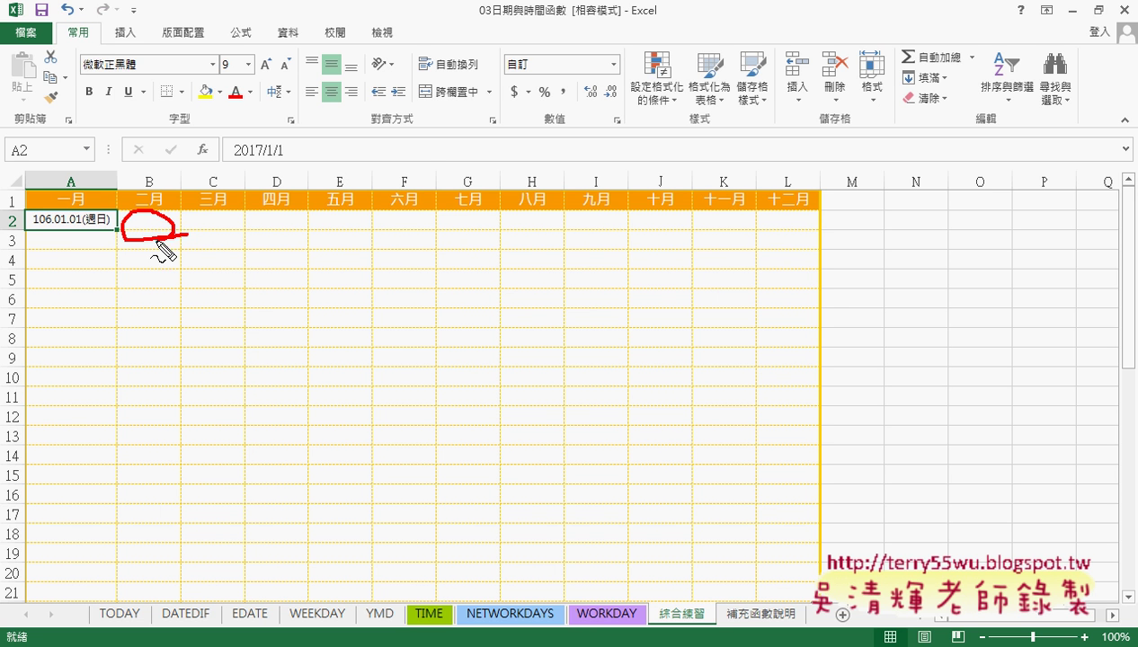
{"action": "mouse_move", "coordinate": [76, 236]}
{"action": "left_mouse_down"}
{"action": "mouse_move", "coordinate": [40, 236]}
{"action": "mouse_move", "coordinate": [101, 236]}
{"action": "left_mouse_up"}
{"action": "mouse_move", "coordinate": [198, 226]}
{"action": "left_mouse_down"}
{"action": "mouse_move", "coordinate": [659, 226]}
{"action": "mouse_move", "coordinate": [646, 232]}
{"action": "left_mouse_up"}
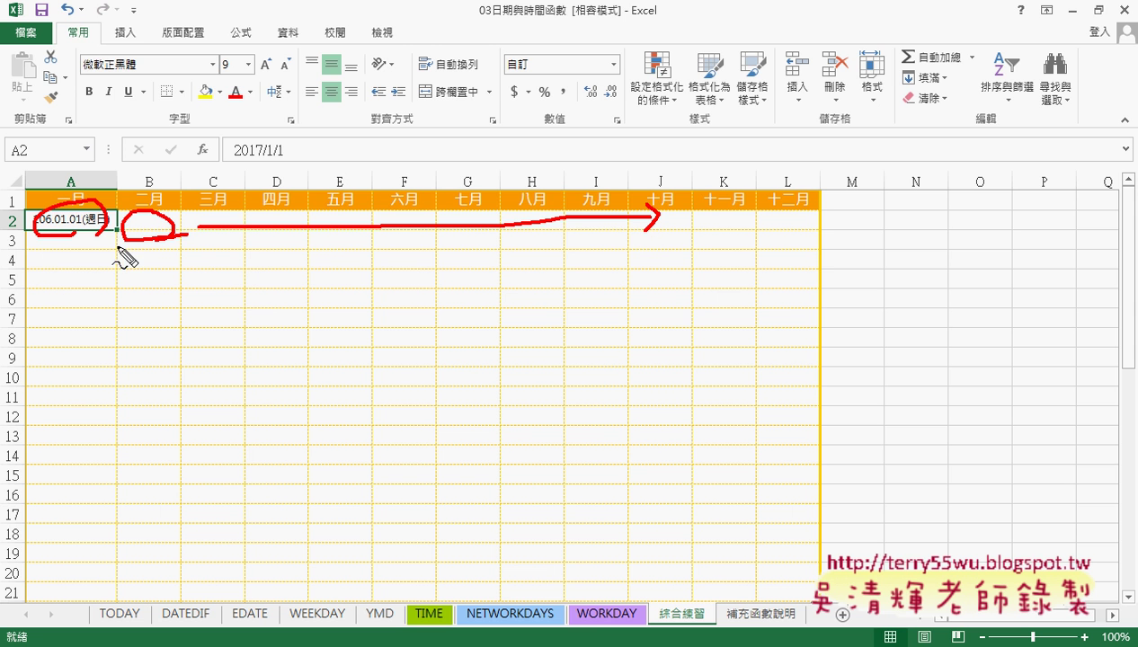
{"action": "mouse_move", "coordinate": [122, 222]}
{"action": "left_mouse_down"}
{"action": "mouse_move", "coordinate": [84, 261]}
{"action": "mouse_move", "coordinate": [46, 247]}
{"action": "mouse_move", "coordinate": [102, 261]}
{"action": "left_mouse_up"}
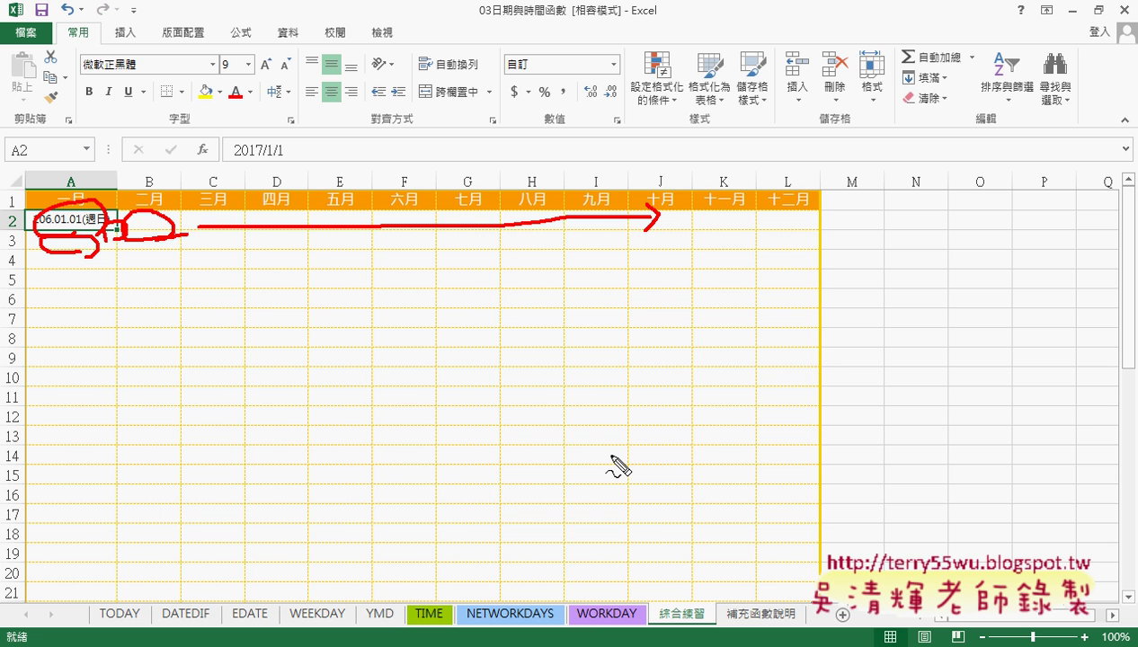
{"action": "key", "text": "Escape"}
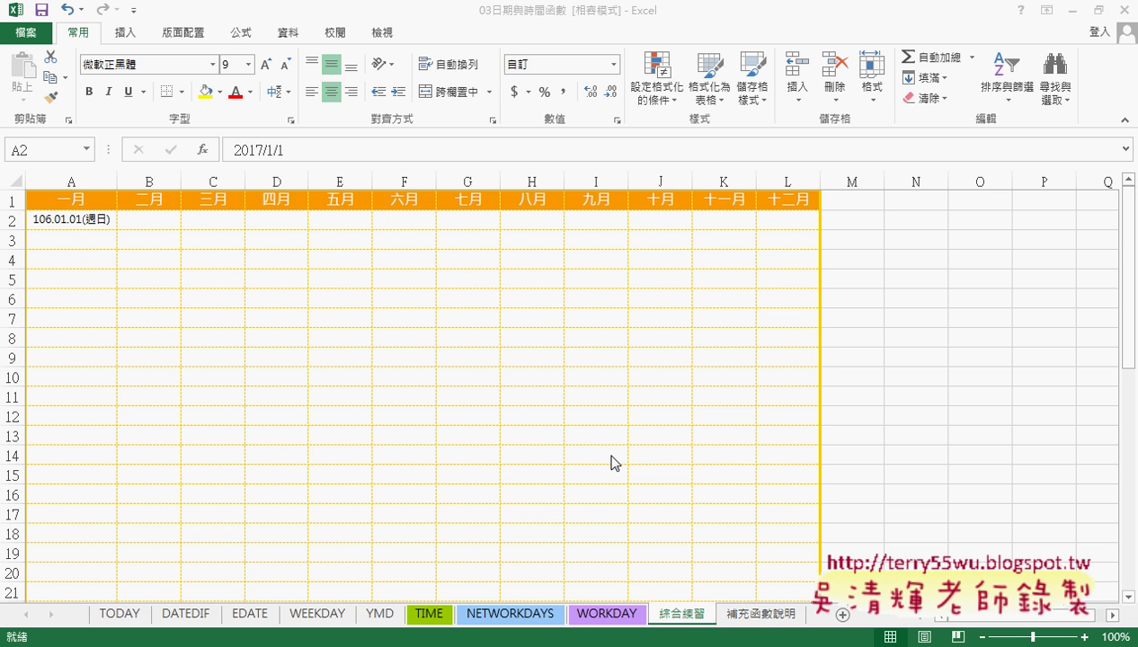
{"action": "left_click", "coordinate": [87, 217]}
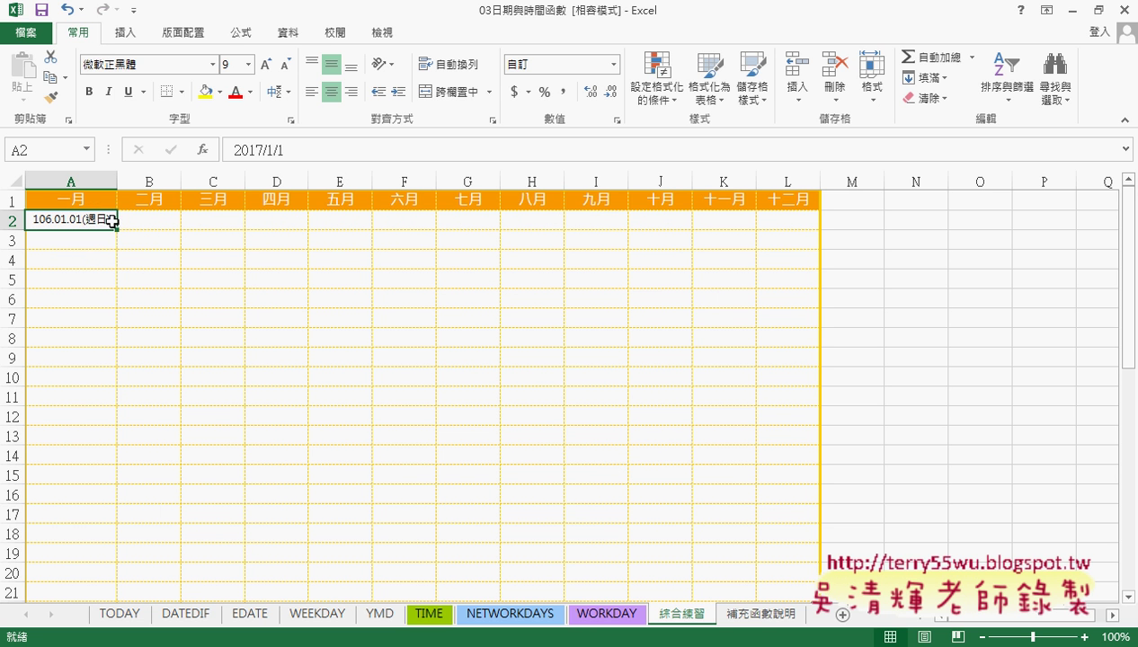
{"action": "scroll", "coordinate": [128, 450], "scroll_direction": "down", "scroll_amount": 5}
{"action": "scroll", "coordinate": [108, 457], "scroll_direction": "down", "scroll_amount": 1}
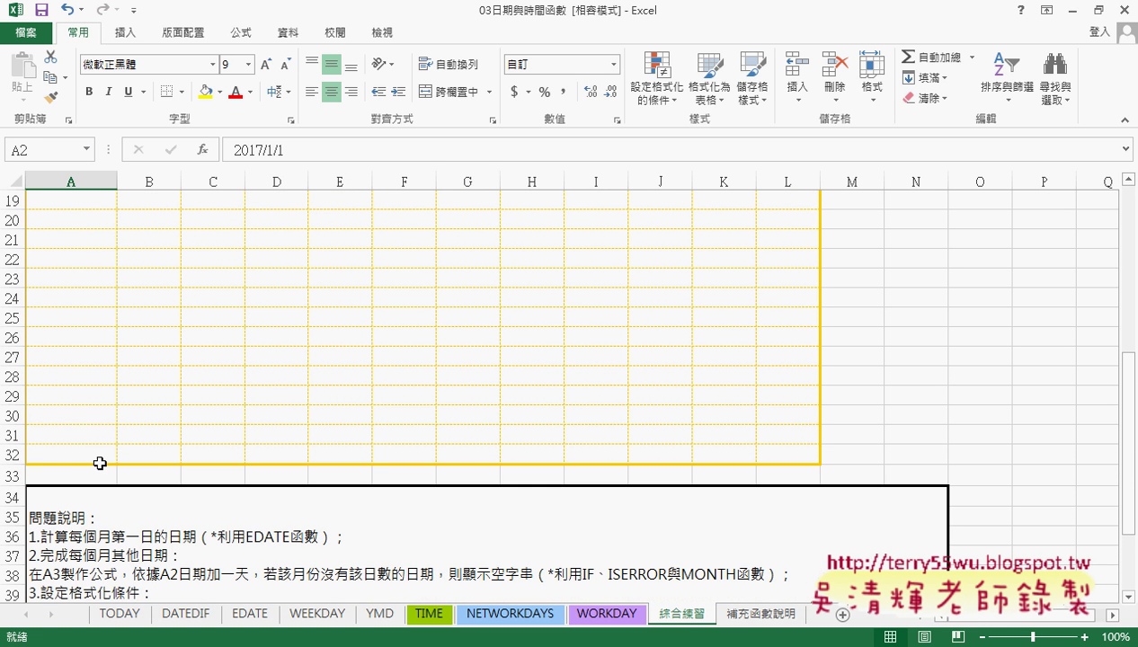
{"action": "left_click", "coordinate": [85, 458]}
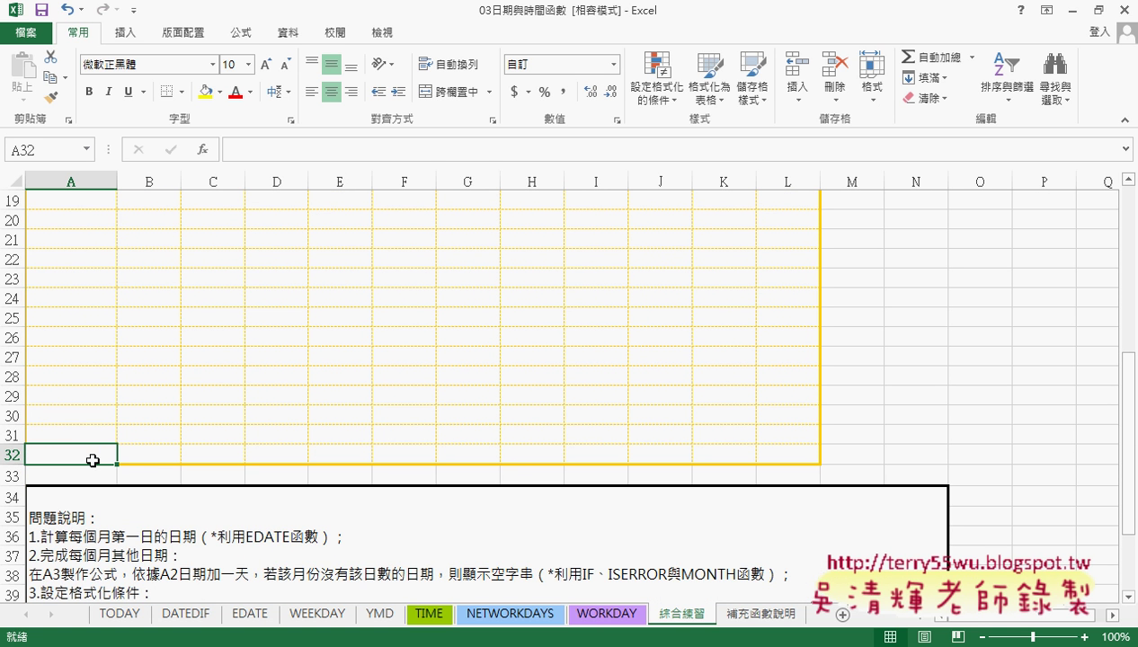
{"action": "left_click_drag", "start_coordinate": [160, 455], "coordinate": [161, 421]}
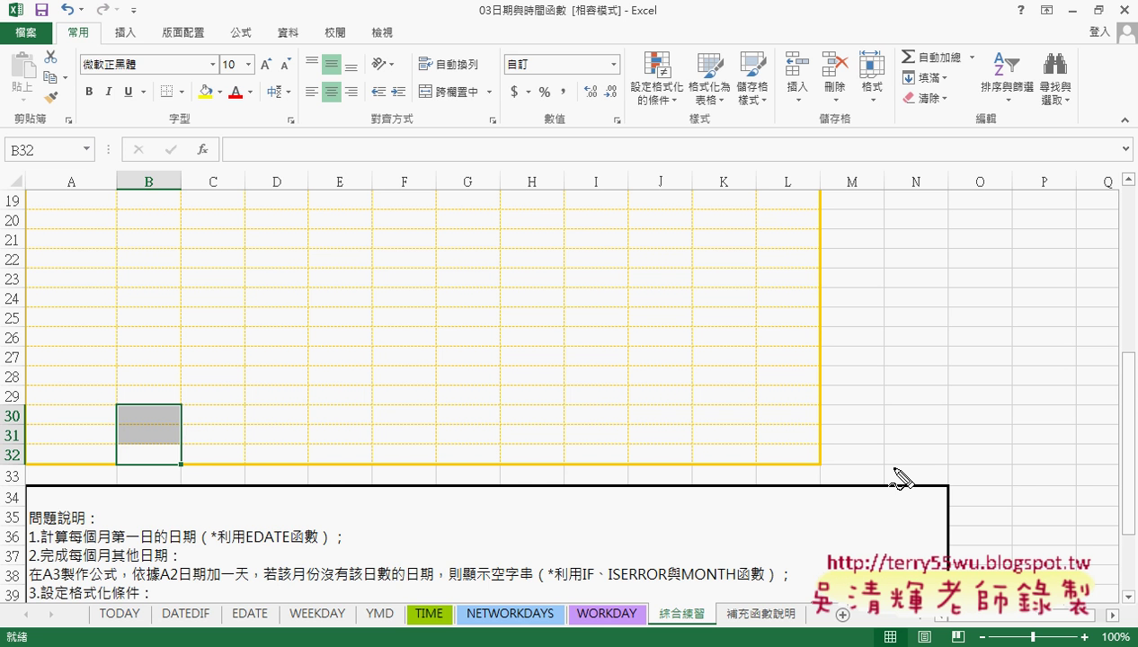
{"action": "mouse_move", "coordinate": [172, 484]}
{"action": "left_mouse_down"}
{"action": "mouse_move", "coordinate": [165, 399]}
{"action": "mouse_move", "coordinate": [160, 480]}
{"action": "left_mouse_up"}
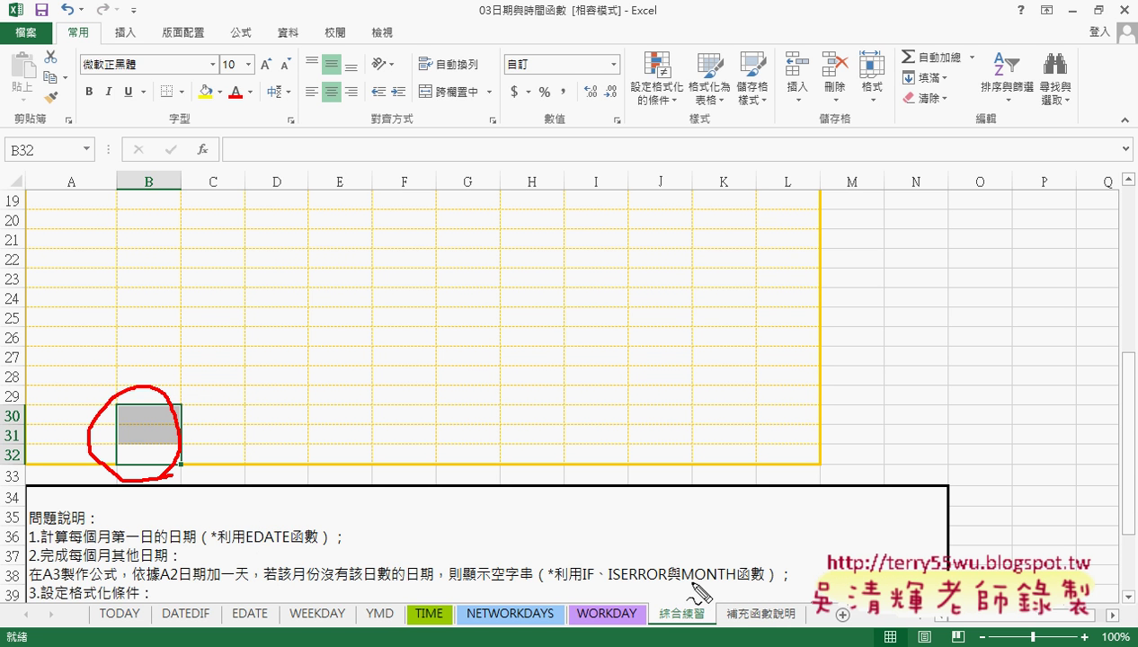
{"action": "left_click_drag", "start_coordinate": [676, 580], "coordinate": [744, 580]}
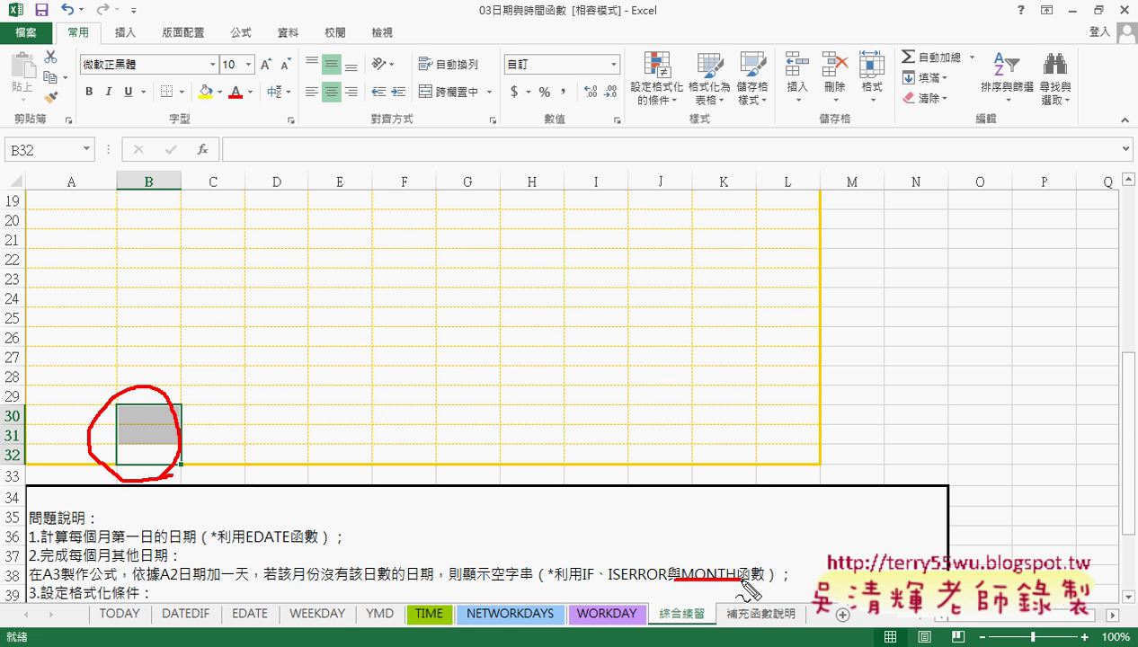
{"action": "key", "text": "Escape"}
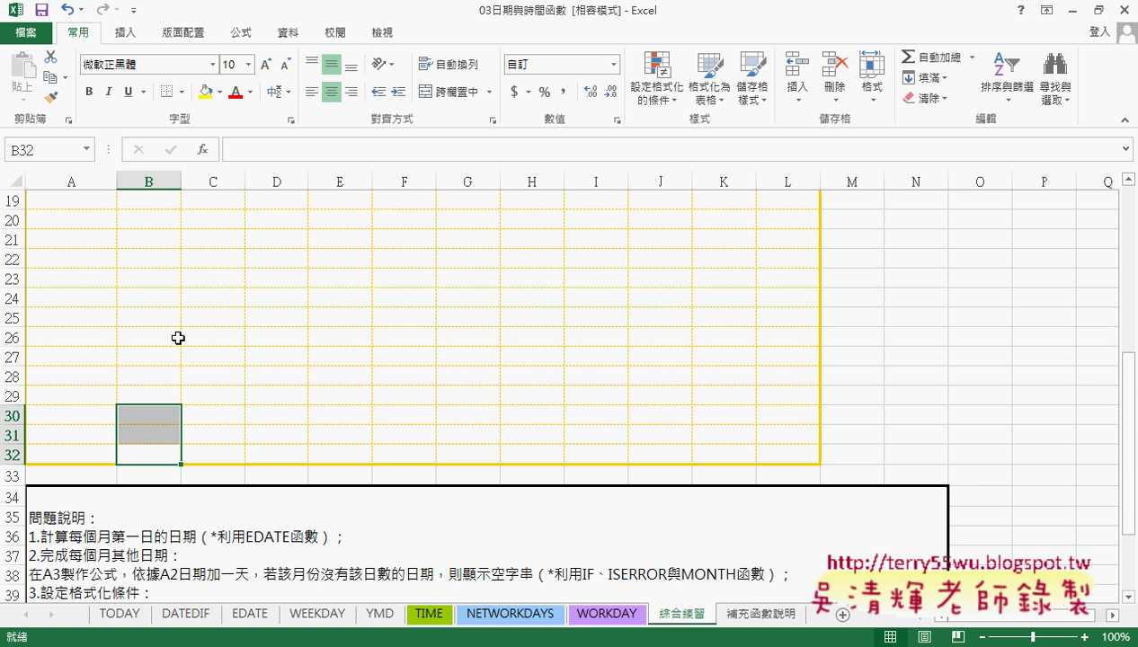
{"action": "scroll", "coordinate": [178, 338], "scroll_direction": "up", "scroll_amount": 6}
{"action": "left_click", "coordinate": [98, 223]}
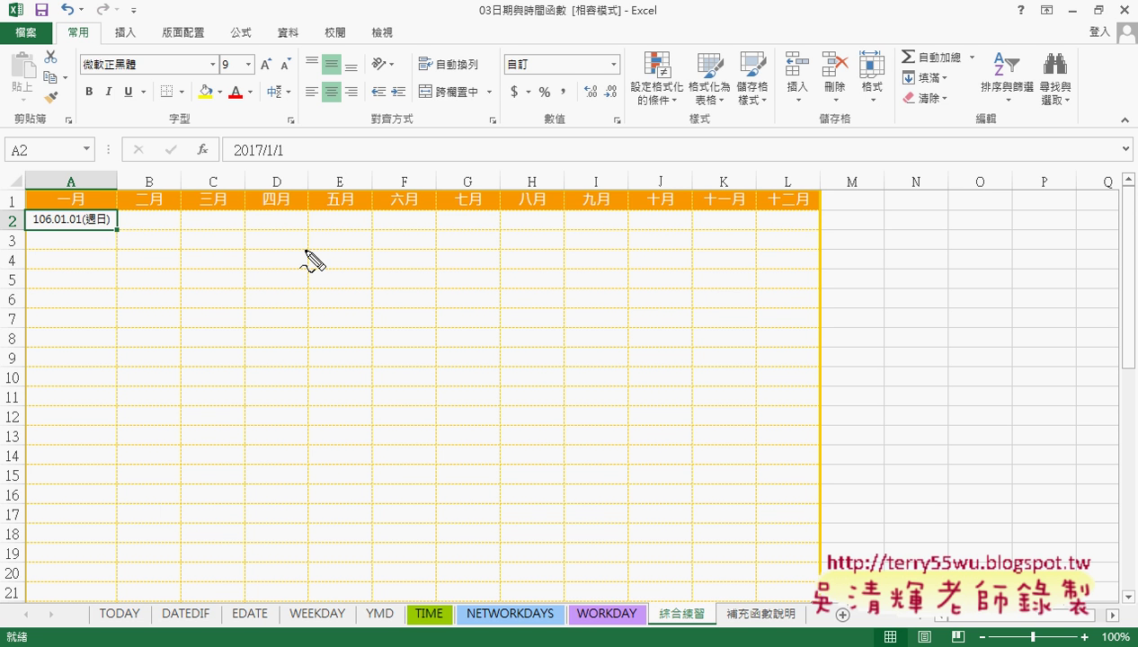
{"action": "mouse_move", "coordinate": [270, 172]}
{"action": "left_mouse_down"}
{"action": "mouse_move", "coordinate": [101, 203]}
{"action": "mouse_move", "coordinate": [113, 199]}
{"action": "left_mouse_up"}
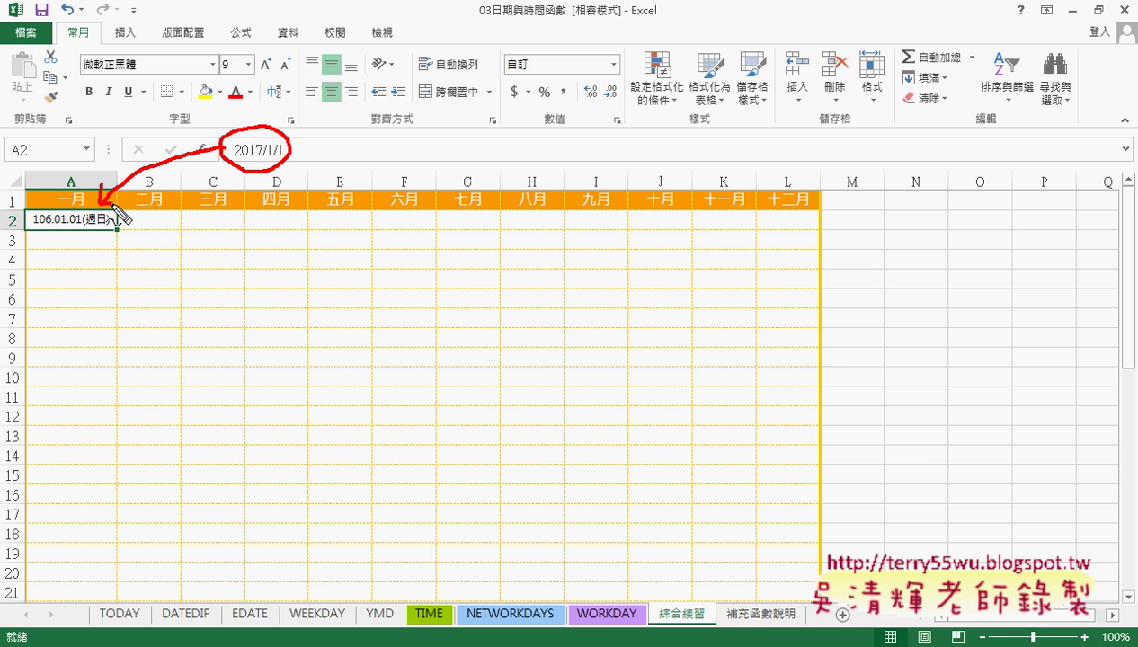
{"action": "mouse_move", "coordinate": [87, 241]}
{"action": "left_mouse_down"}
{"action": "mouse_move", "coordinate": [35, 241]}
{"action": "mouse_move", "coordinate": [122, 215]}
{"action": "left_mouse_up"}
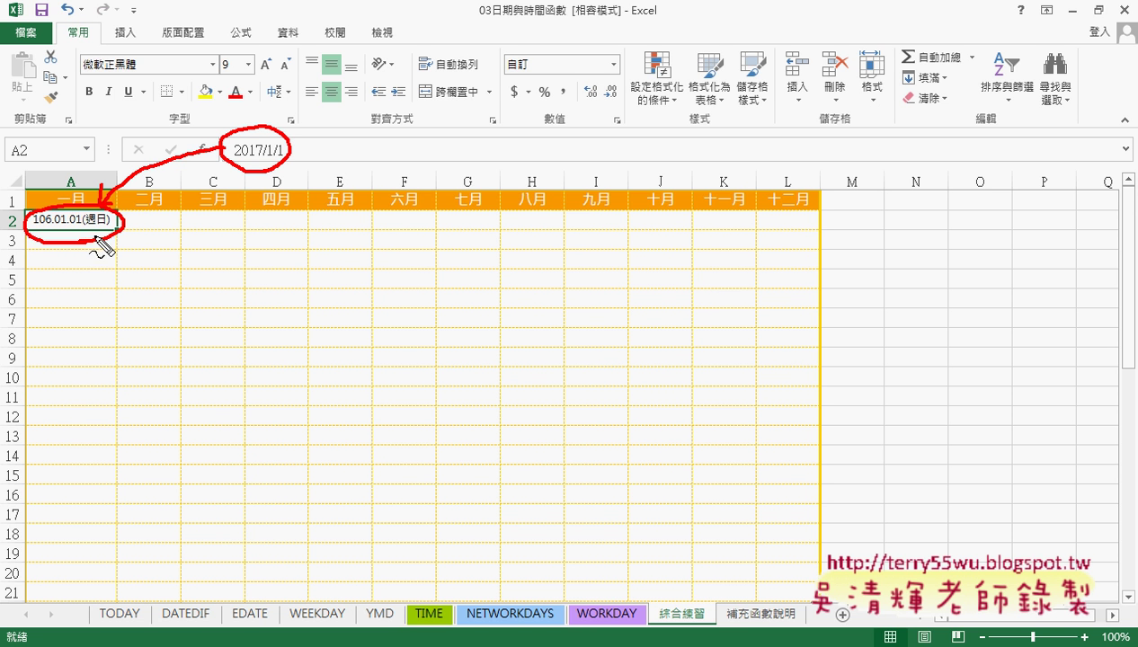
{"action": "left_click_drag", "start_coordinate": [33, 228], "coordinate": [51, 228]}
{"action": "left_click_drag", "start_coordinate": [235, 157], "coordinate": [254, 156]}
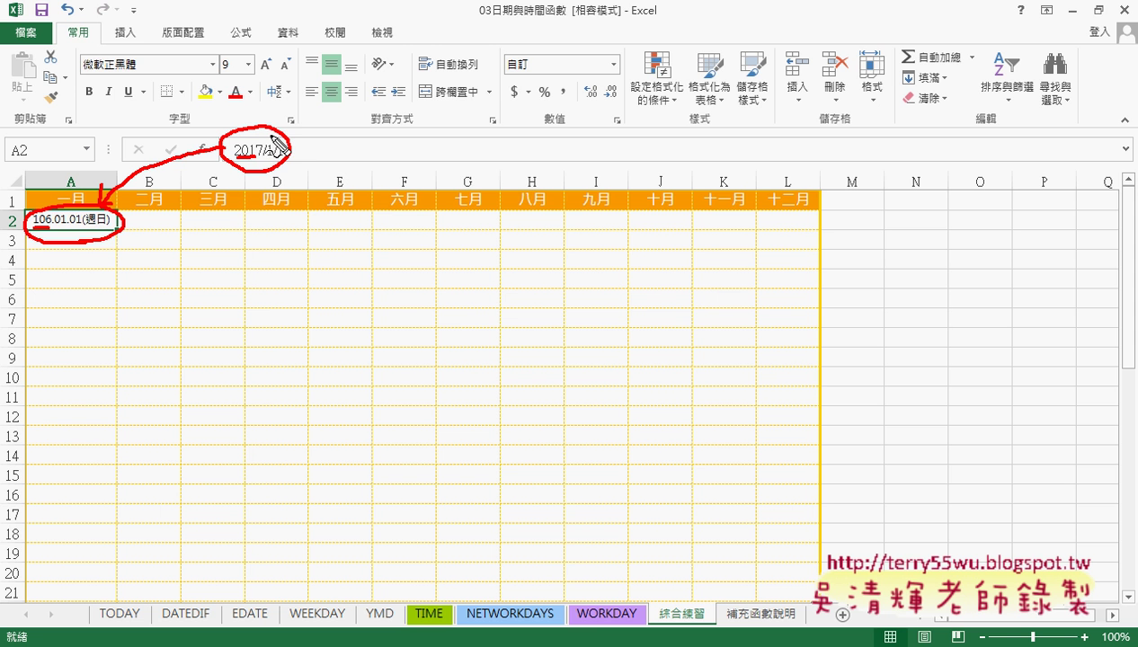
{"action": "left_click_drag", "start_coordinate": [270, 134], "coordinate": [259, 166]}
{"action": "left_click_drag", "start_coordinate": [55, 226], "coordinate": [87, 227]}
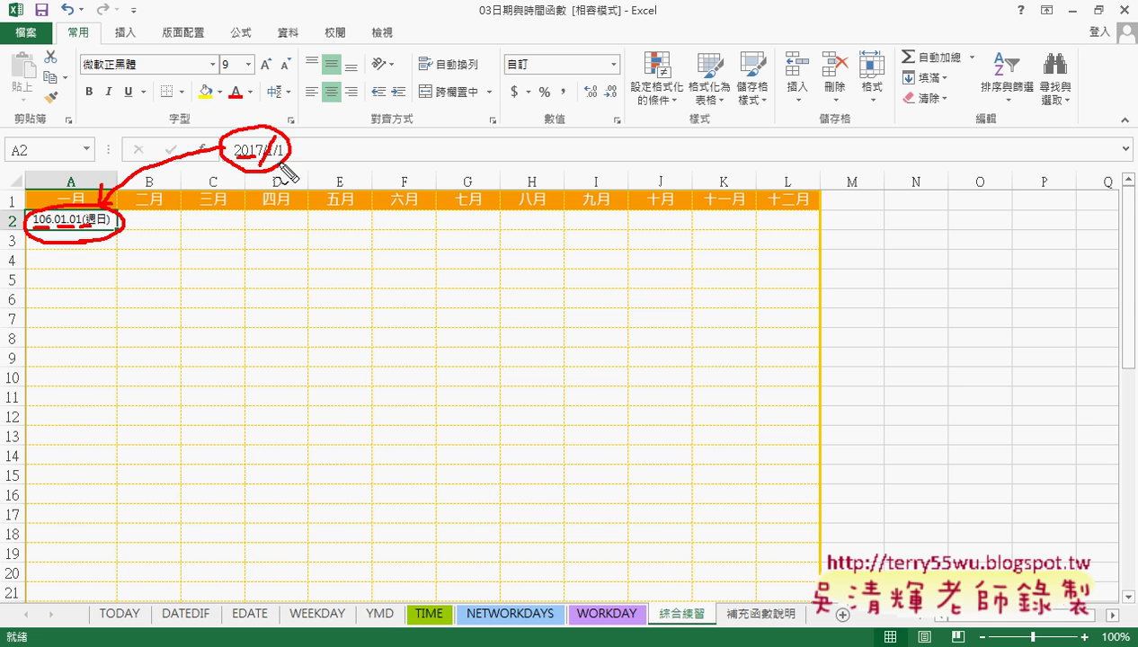
{"action": "key", "text": "Escape"}
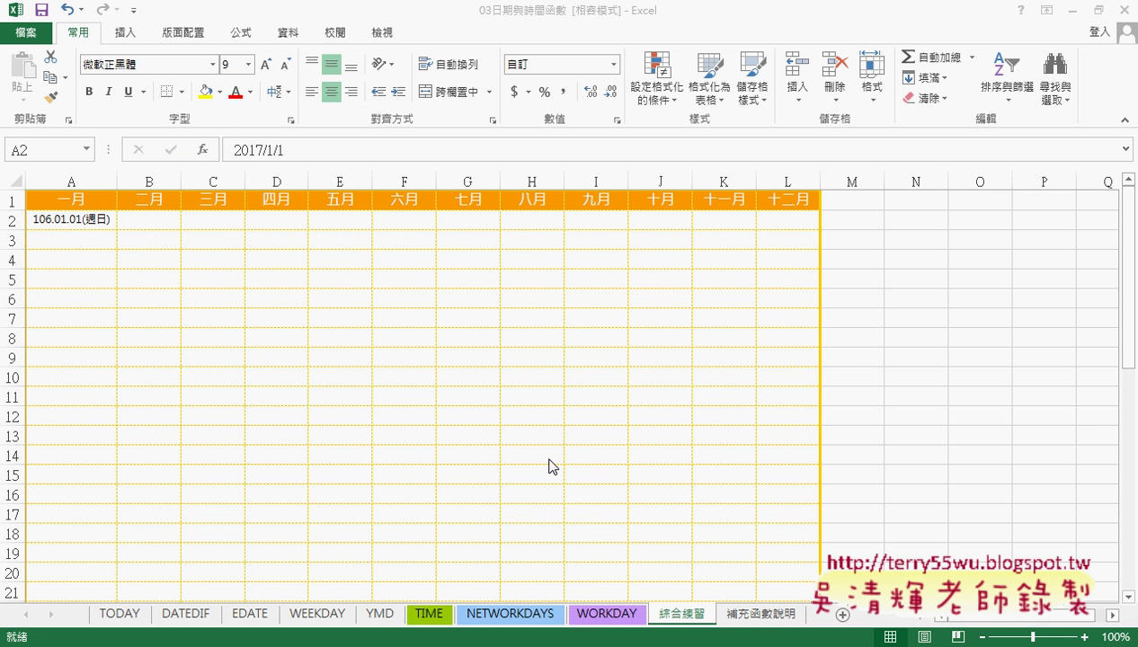
On the TODAY sheet, insert =TODAY() into C3 from the 日期及時間 function category
{"action": "left_click", "coordinate": [126, 616]}
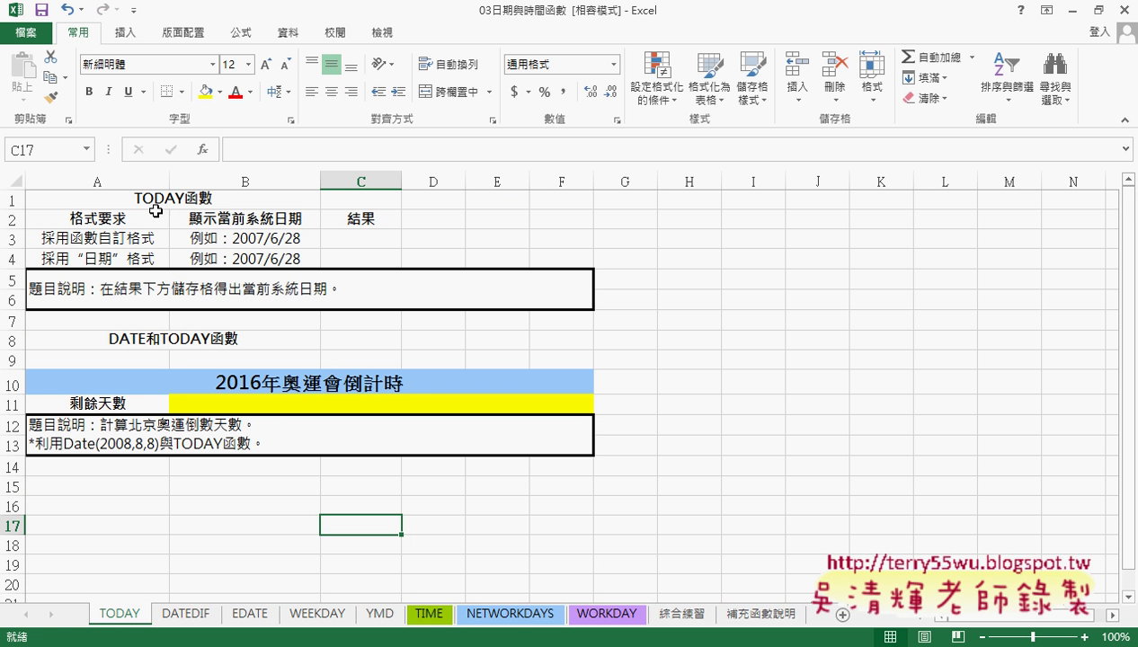
{"action": "left_click", "coordinate": [368, 241]}
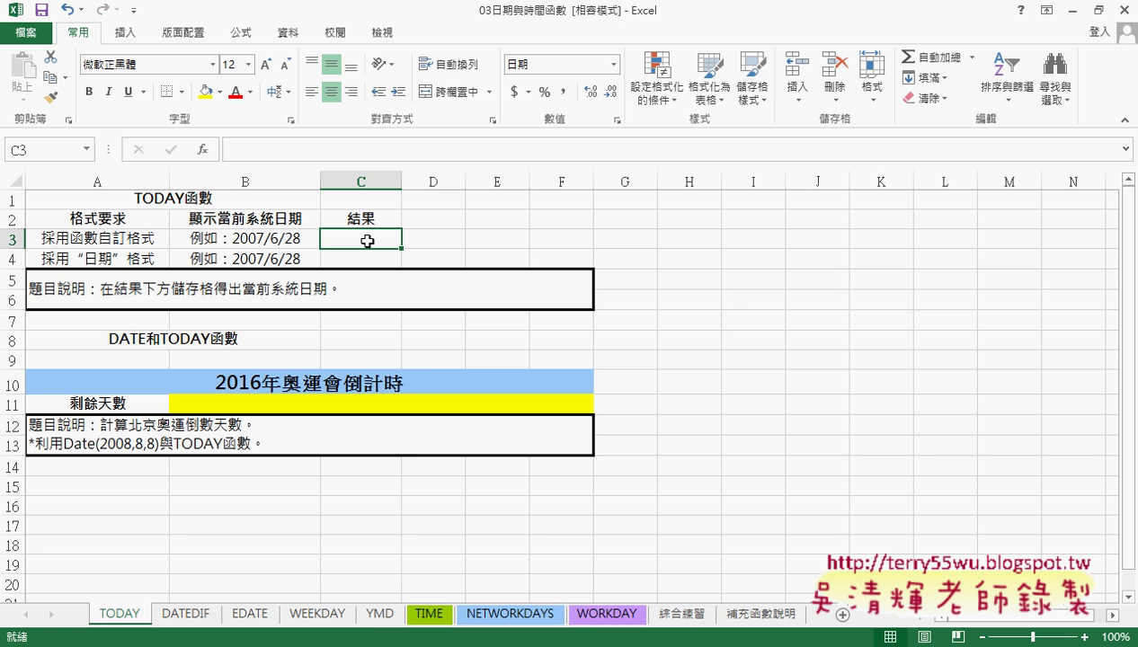
{"action": "left_click", "coordinate": [205, 150]}
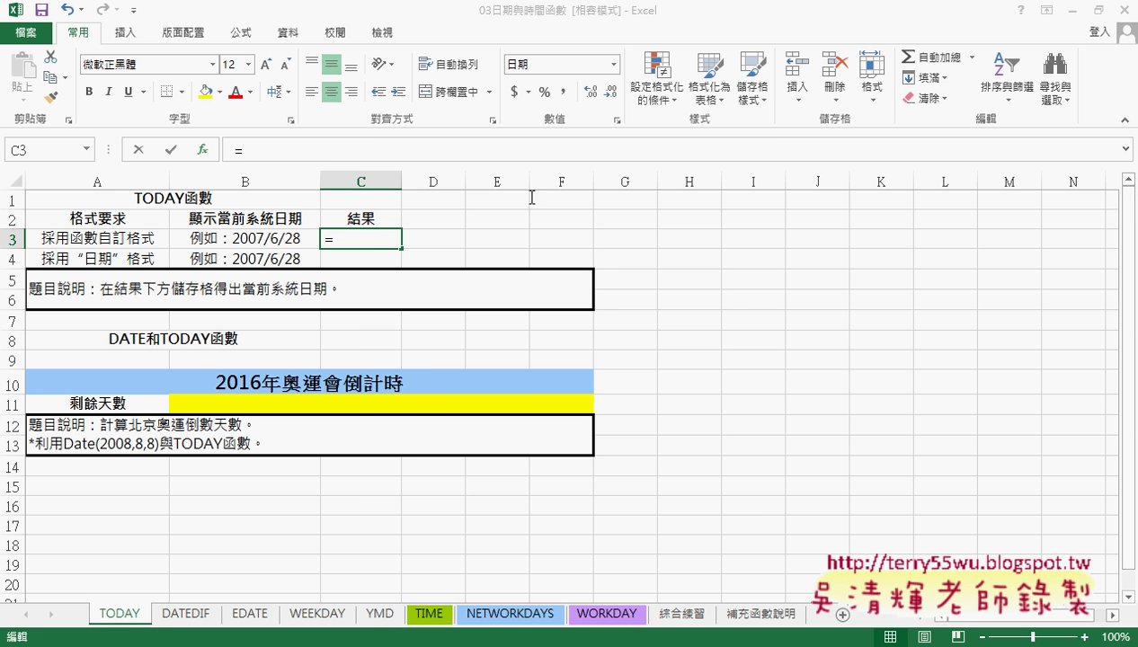
{"action": "left_click", "coordinate": [551, 227]}
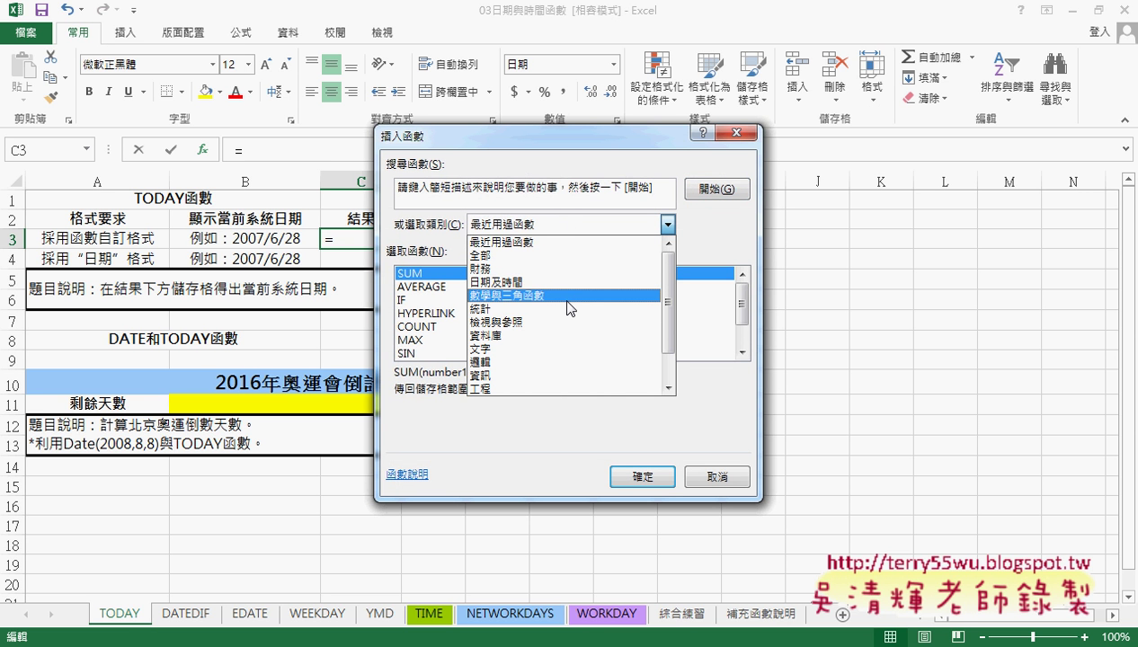
{"action": "left_click", "coordinate": [574, 282]}
{"action": "left_click_drag", "start_coordinate": [741, 290], "coordinate": [744, 327]}
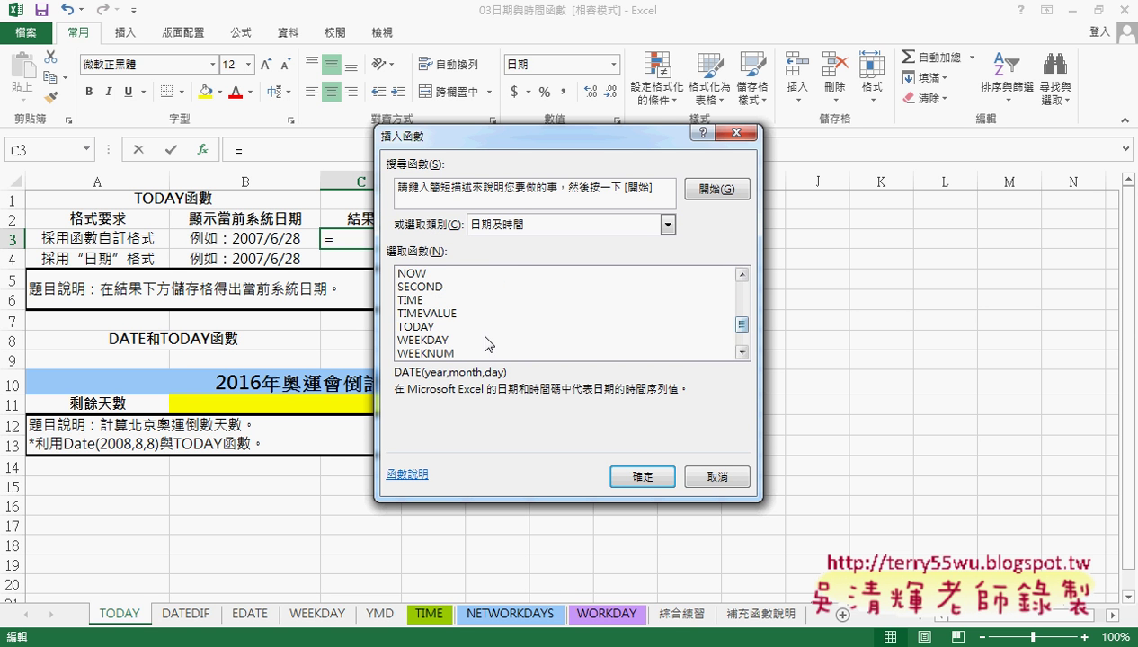
{"action": "left_click", "coordinate": [466, 327]}
{"action": "left_click", "coordinate": [640, 476]}
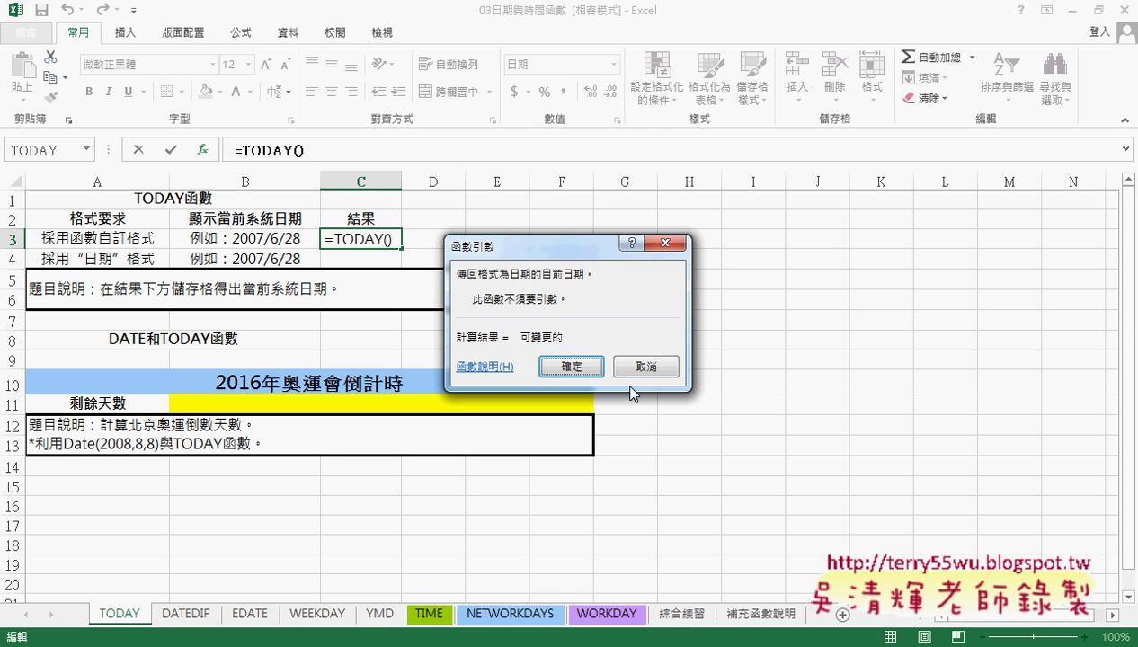
{"action": "left_click", "coordinate": [568, 367]}
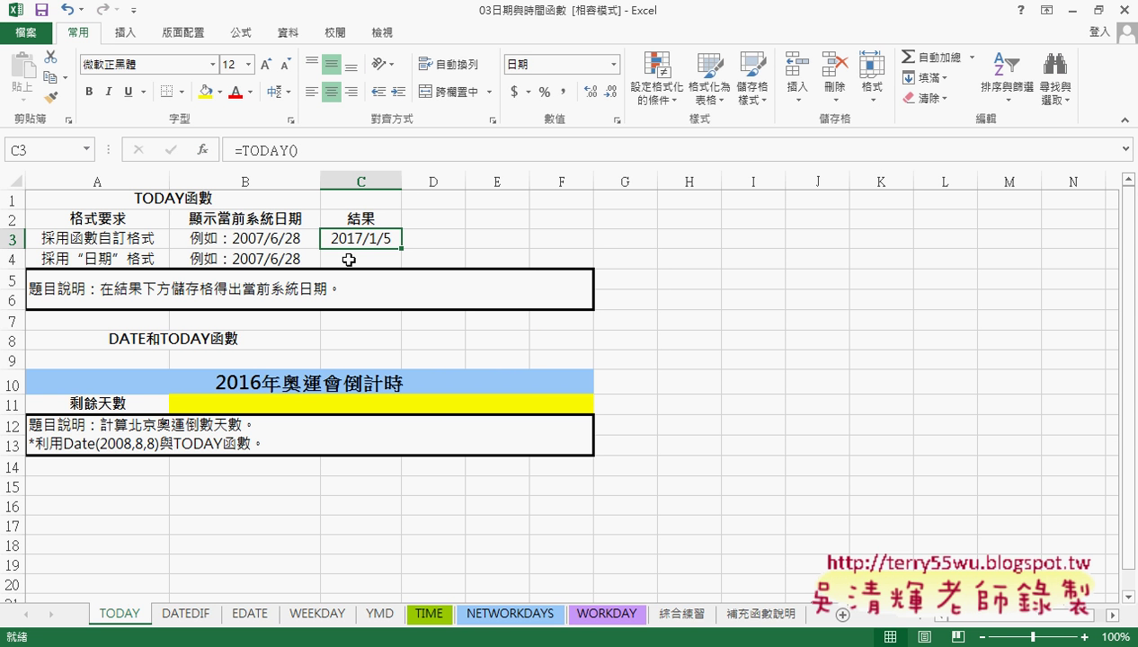
For cell C4, choose the NOW function in Insert Function
{"action": "left_click", "coordinate": [349, 259]}
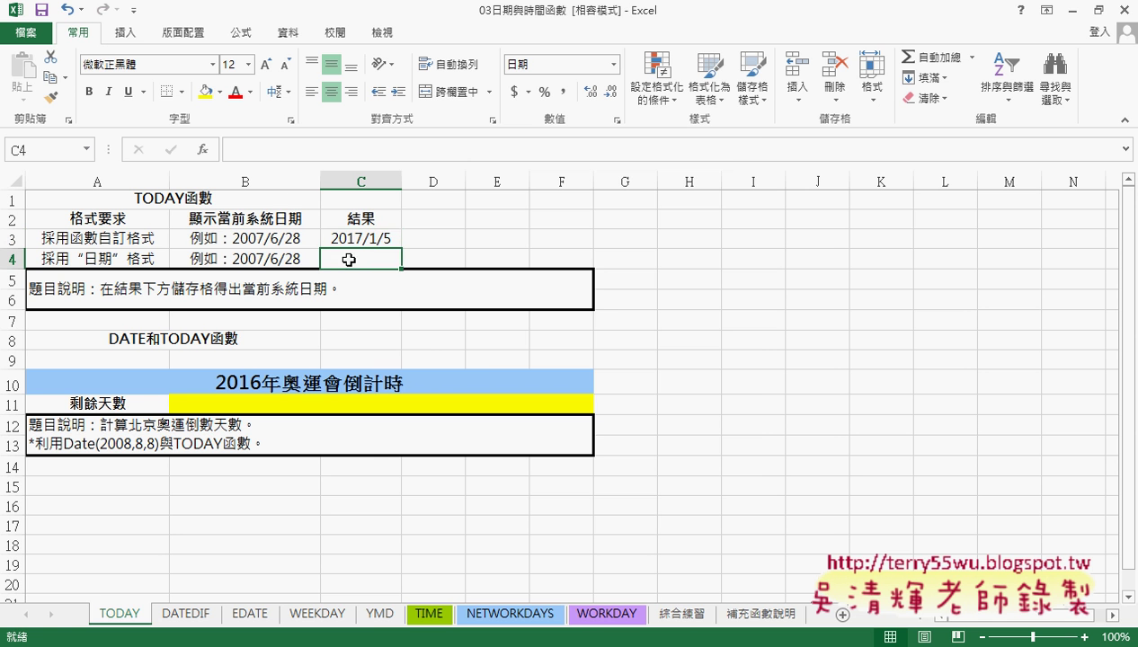
{"action": "left_click", "coordinate": [202, 150]}
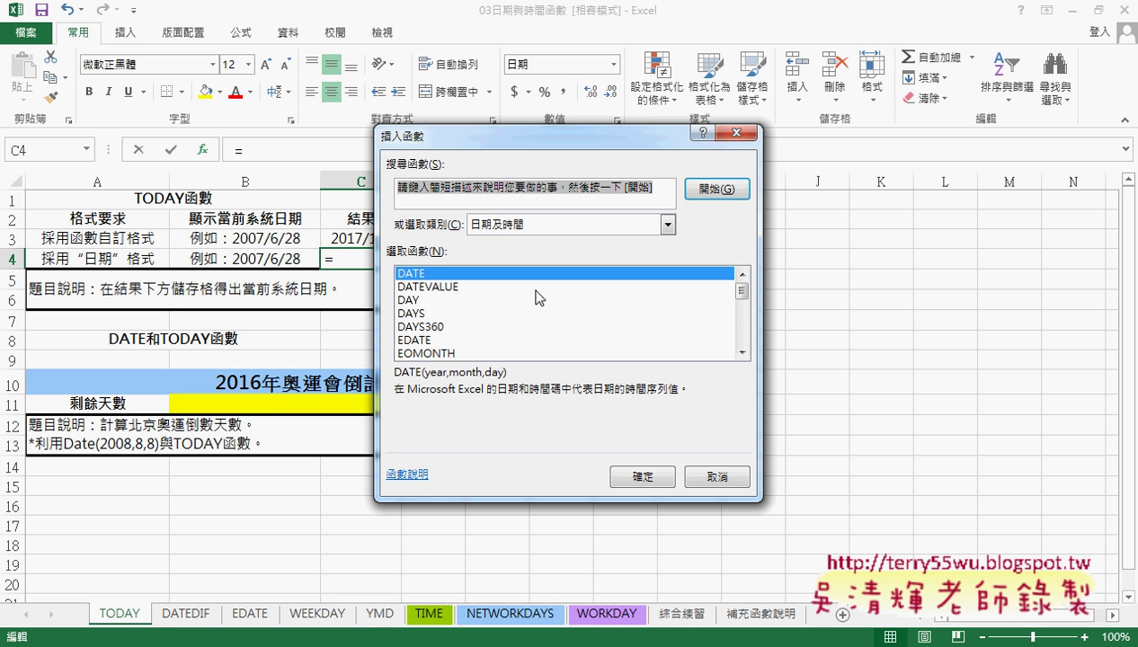
{"action": "left_click_drag", "start_coordinate": [742, 291], "coordinate": [745, 316]}
{"action": "left_click", "coordinate": [426, 314]}
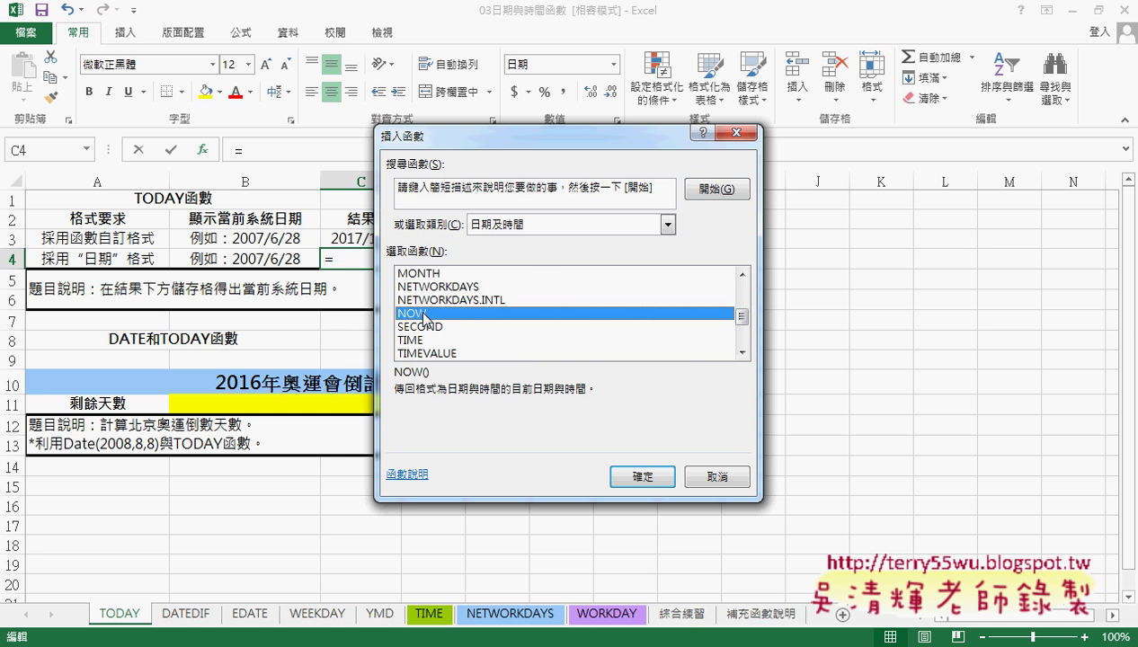
Insert =NOW() into C4, widen column C, and select C3:C4
{"action": "left_click", "coordinate": [640, 477]}
{"action": "left_click", "coordinate": [572, 364]}
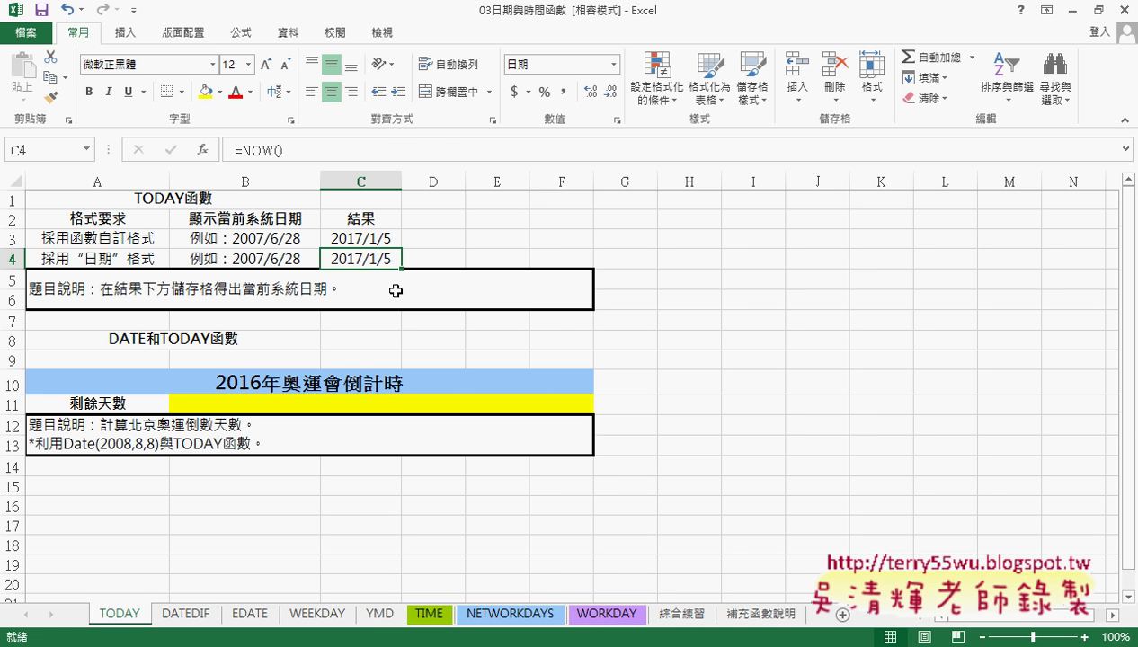
{"action": "left_click_drag", "start_coordinate": [402, 182], "coordinate": [548, 182]}
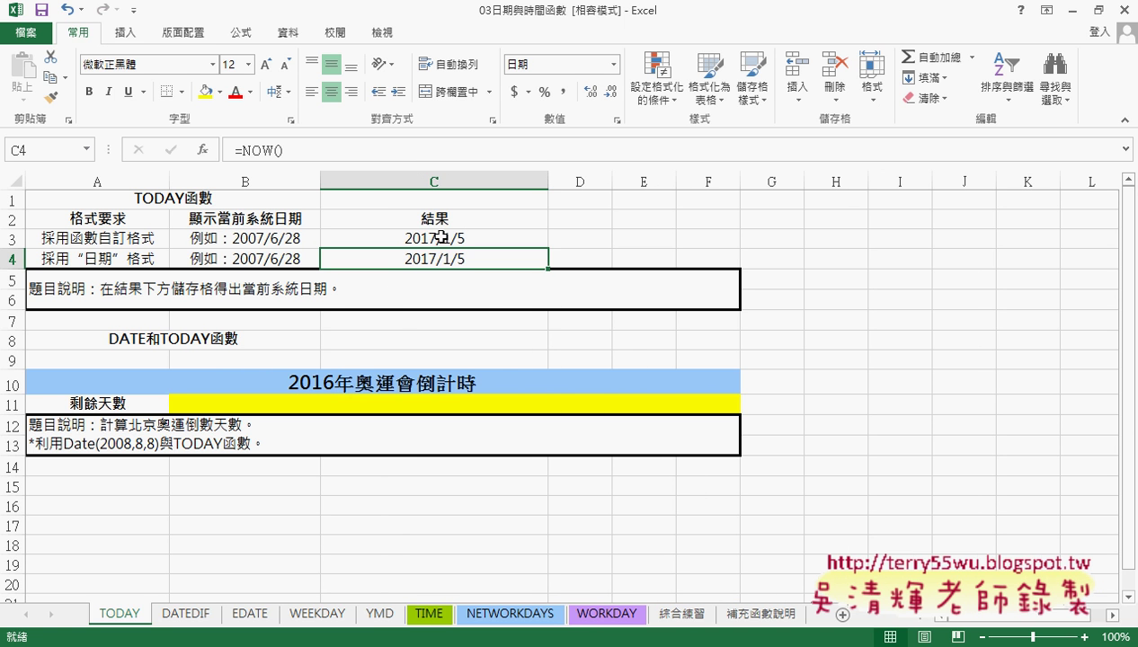
{"action": "left_click_drag", "start_coordinate": [441, 236], "coordinate": [516, 257]}
Format C3:C4 with the 時間 style 2012/3/14 1:30 PM to show date and time
{"action": "right_click", "coordinate": [468, 257]}
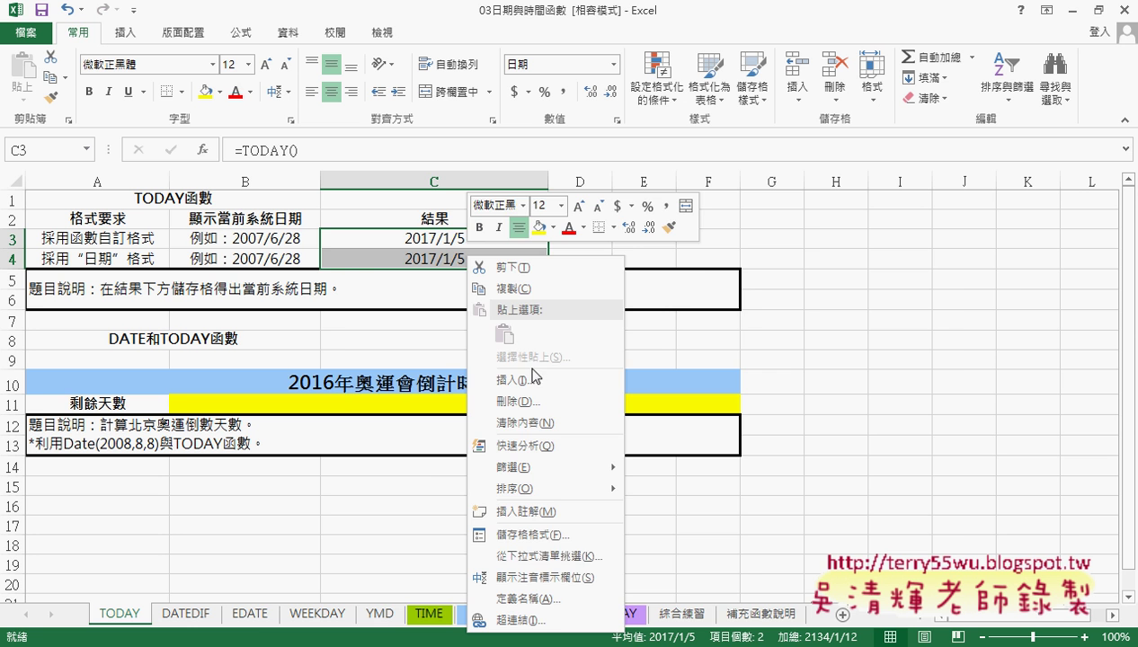
{"action": "left_click", "coordinate": [545, 535]}
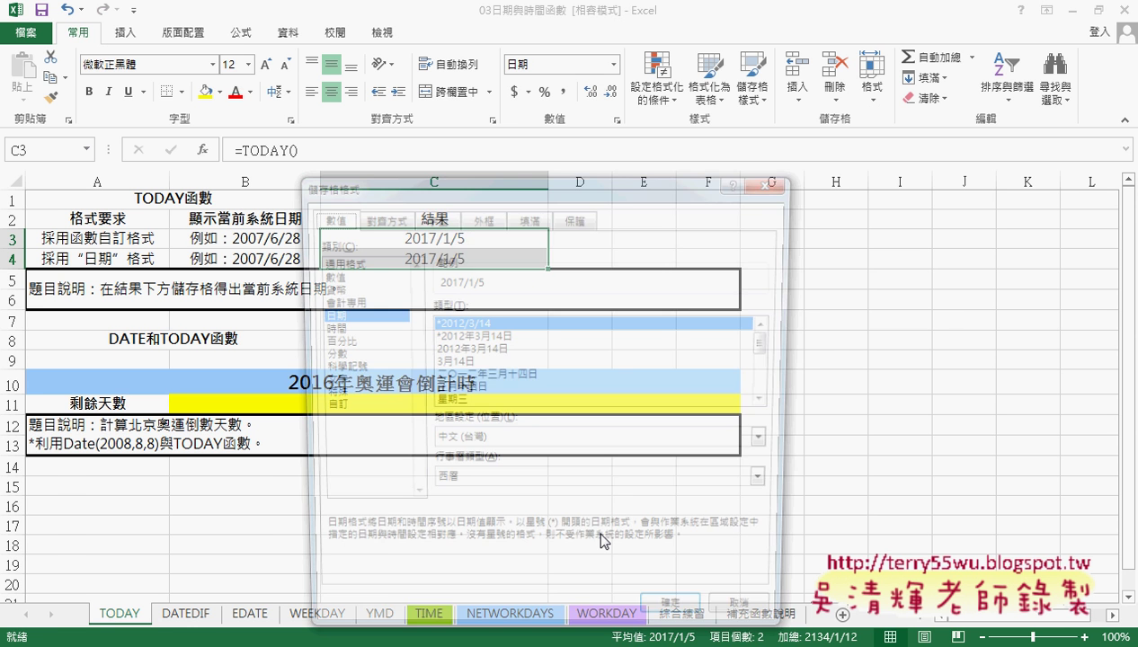
{"action": "left_click_drag", "start_coordinate": [577, 193], "coordinate": [899, 155]}
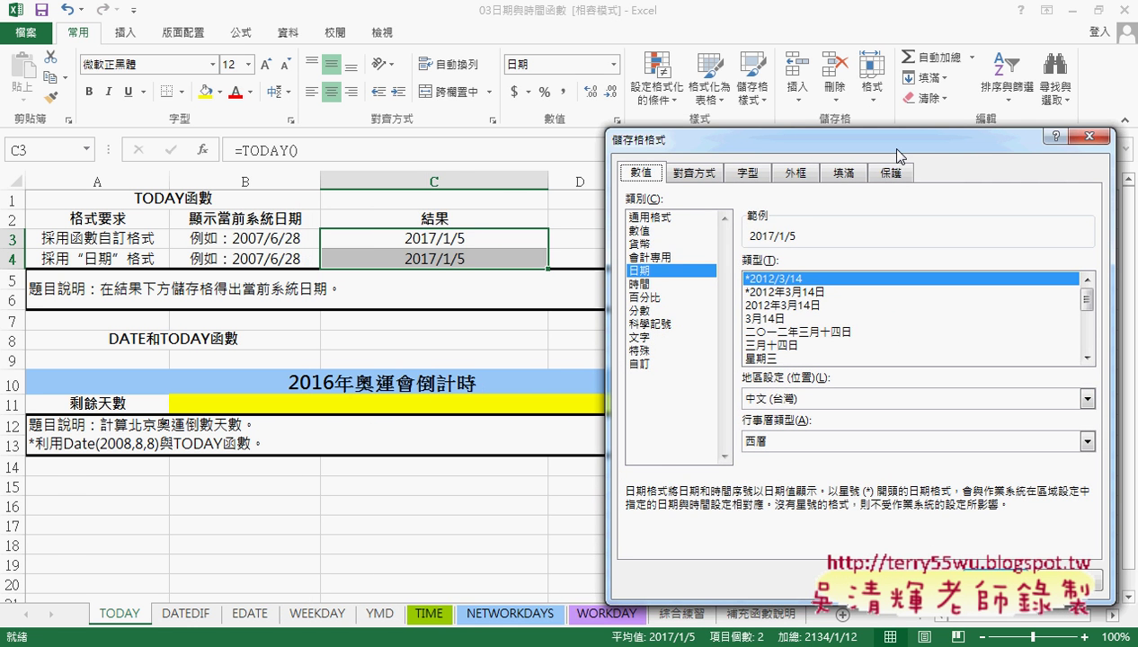
{"action": "left_click", "coordinate": [639, 284]}
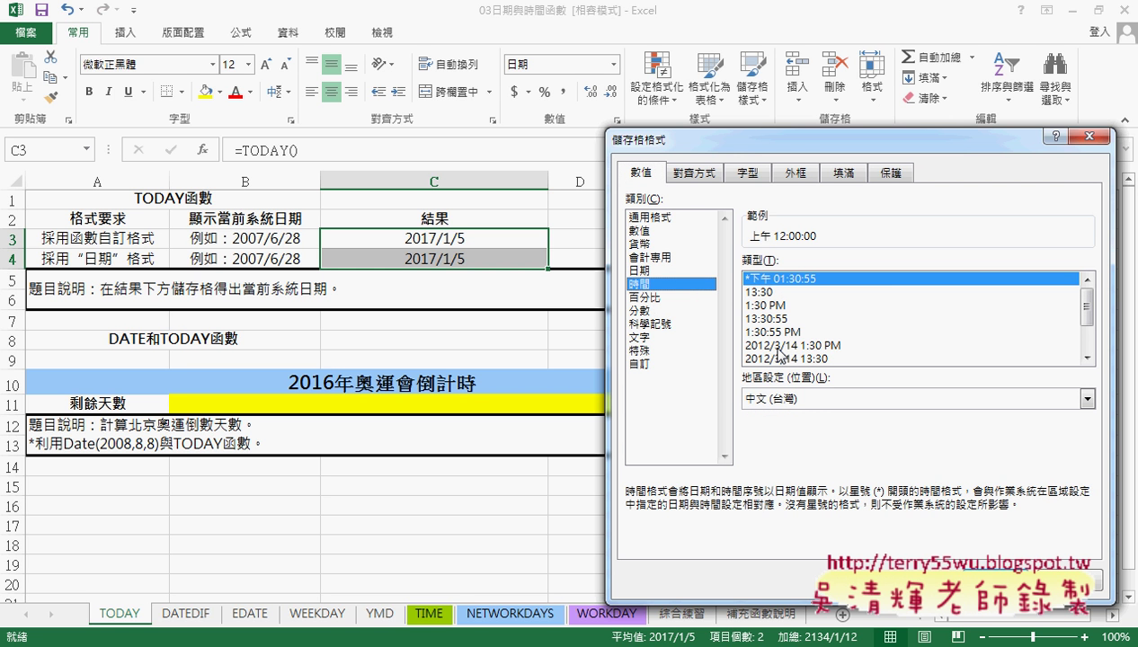
{"action": "left_click", "coordinate": [794, 346]}
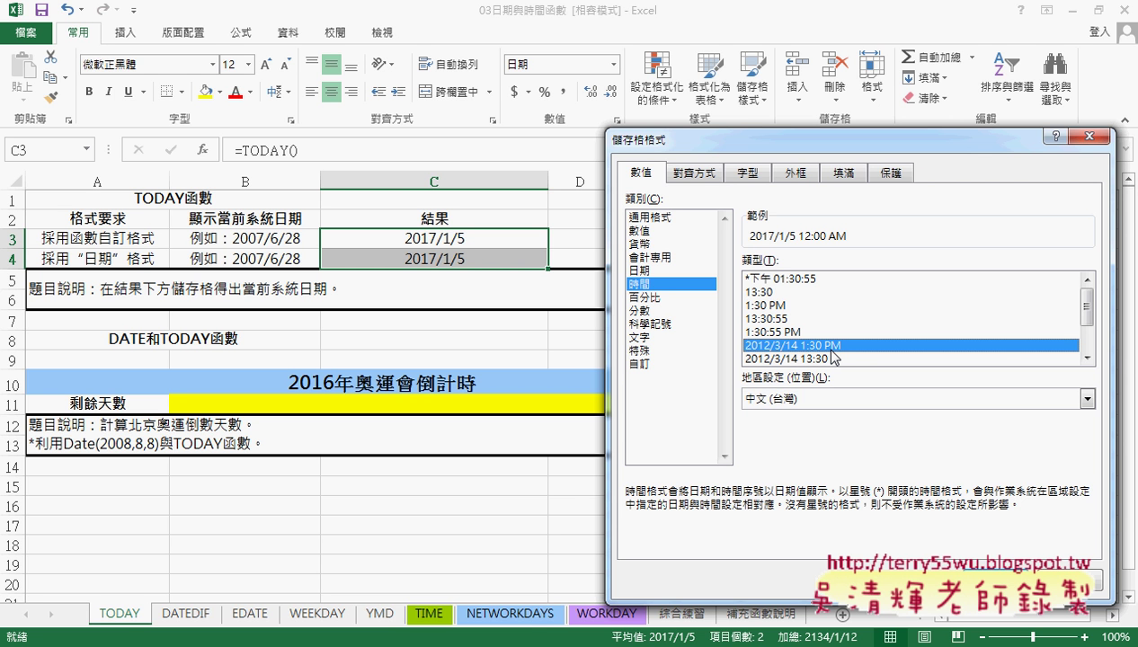
{"action": "left_click", "coordinate": [987, 575]}
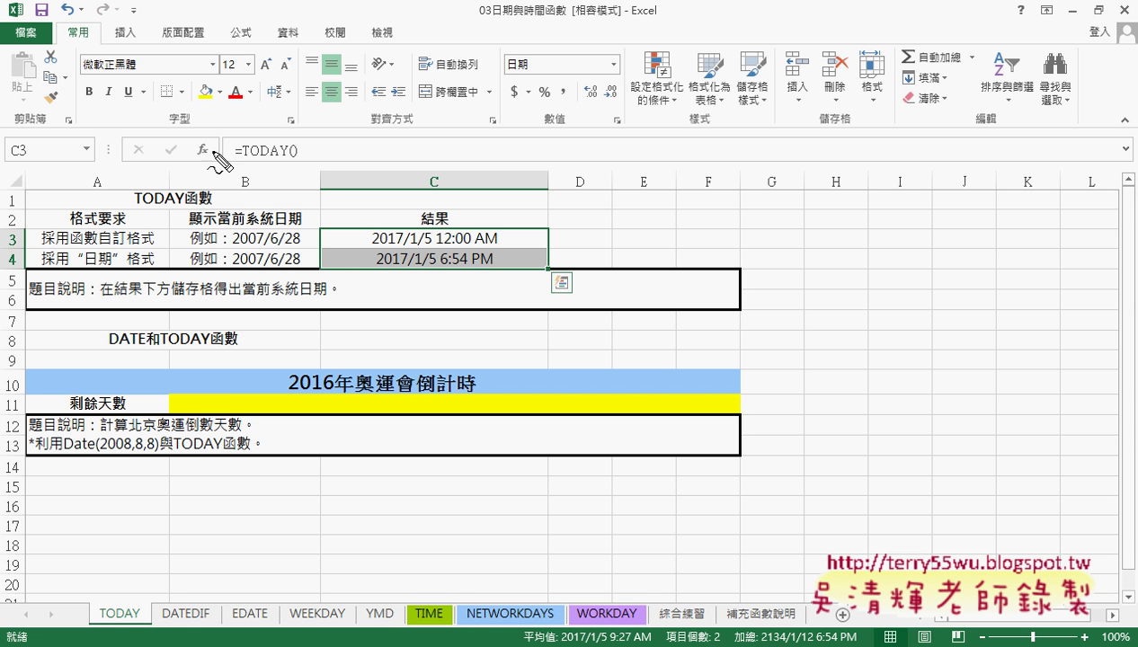
{"action": "left_click_drag", "start_coordinate": [250, 163], "coordinate": [289, 162]}
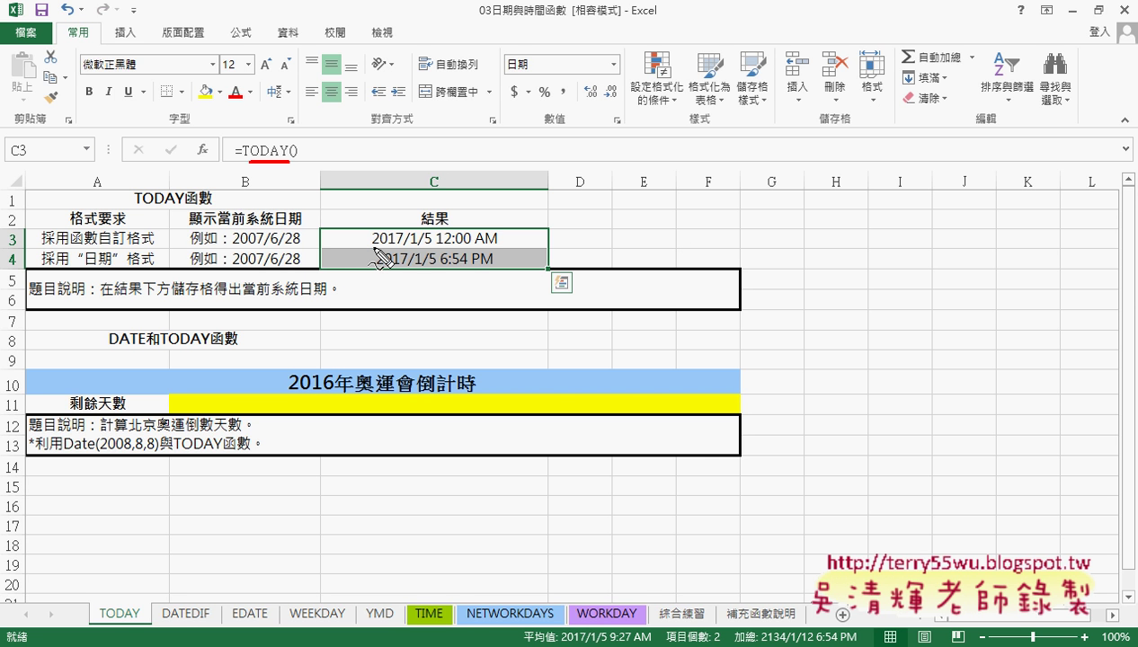
{"action": "left_click_drag", "start_coordinate": [372, 243], "coordinate": [430, 243]}
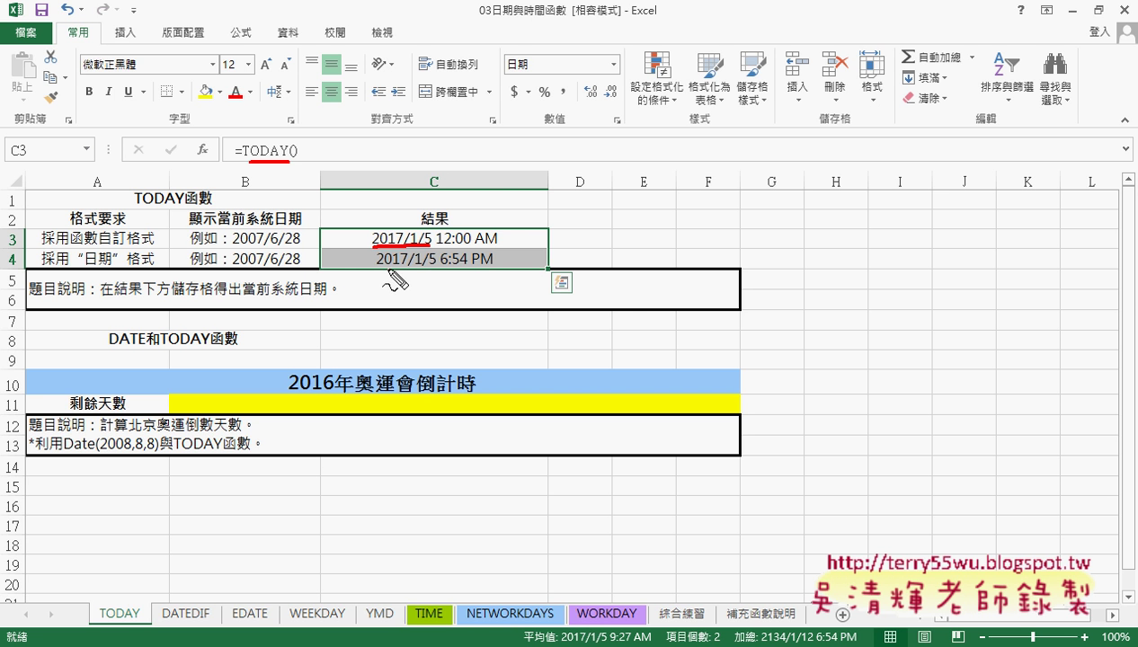
{"action": "left_click_drag", "start_coordinate": [375, 267], "coordinate": [430, 266]}
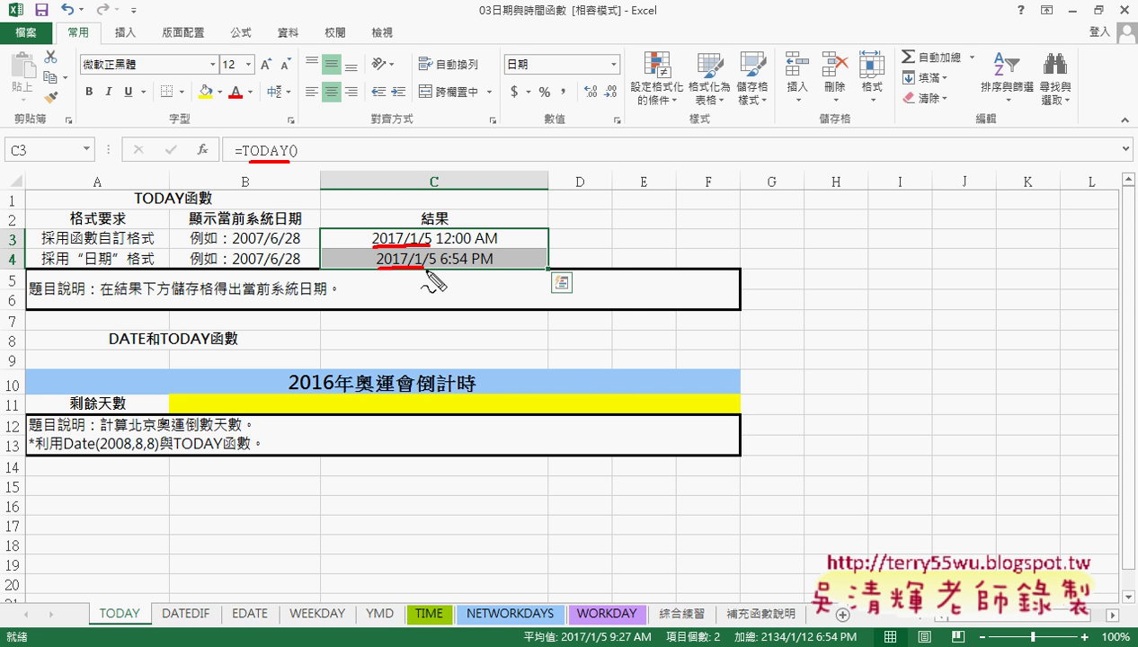
{"action": "left_click_drag", "start_coordinate": [440, 267], "coordinate": [490, 267]}
{"action": "key", "text": "Escape"}
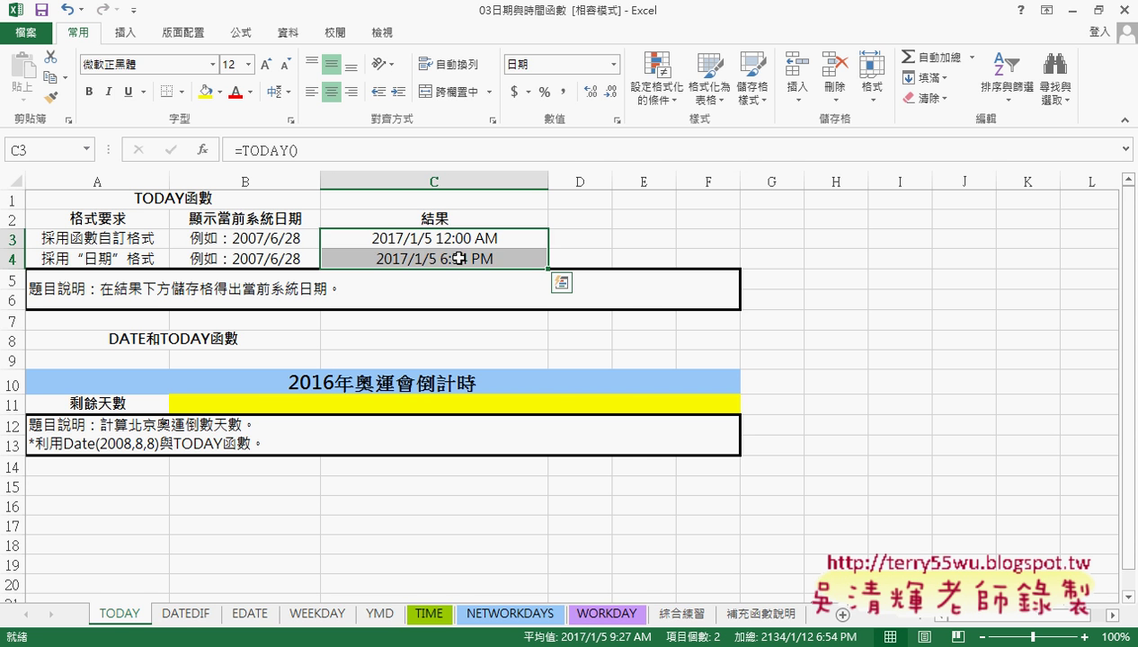
{"action": "left_click", "coordinate": [458, 260]}
{"action": "left_click", "coordinate": [471, 240]}
{"action": "left_click", "coordinate": [469, 261]}
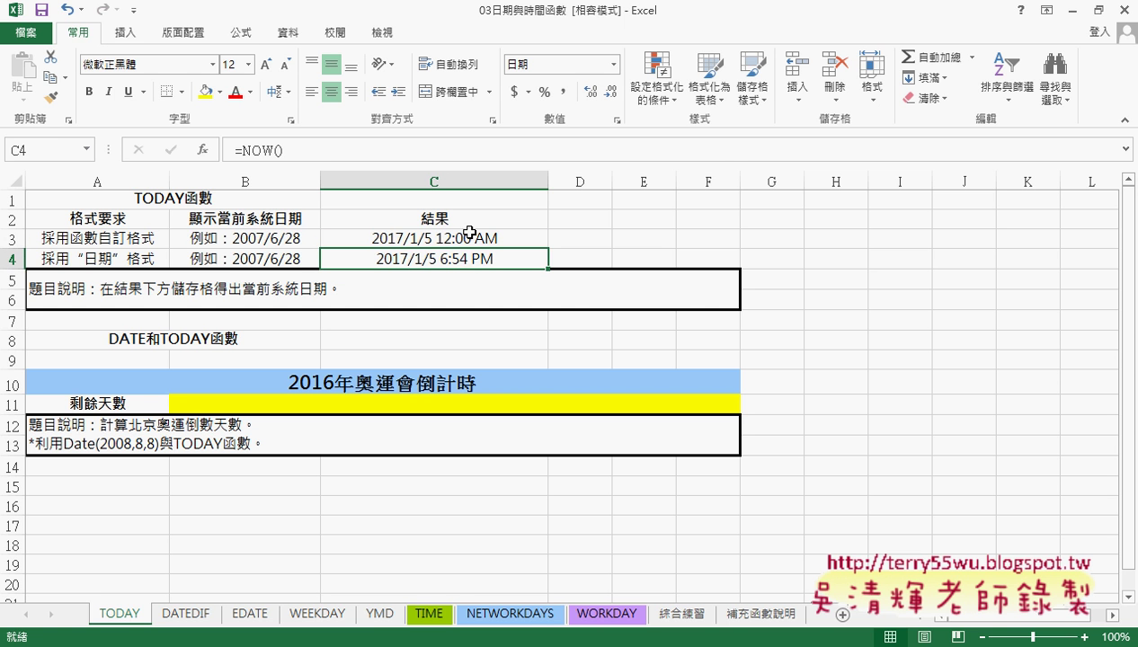
{"action": "left_click_drag", "start_coordinate": [471, 238], "coordinate": [471, 251]}
{"action": "left_click", "coordinate": [485, 240]}
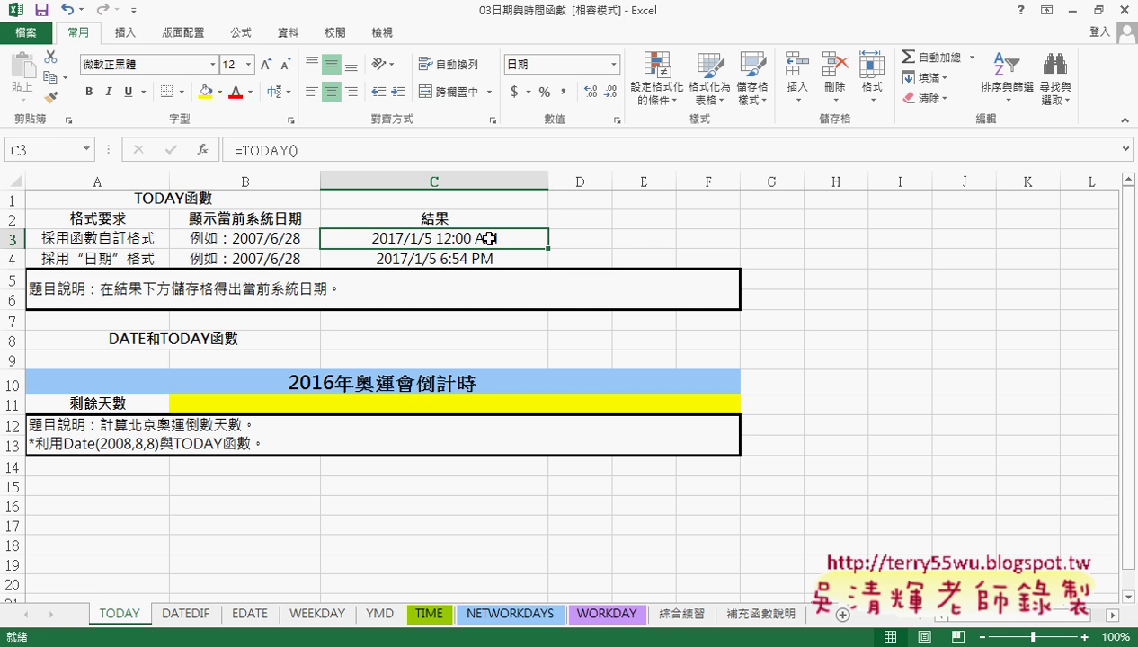
{"action": "left_click_drag", "start_coordinate": [439, 237], "coordinate": [446, 237]}
{"action": "left_click", "coordinate": [678, 614]}
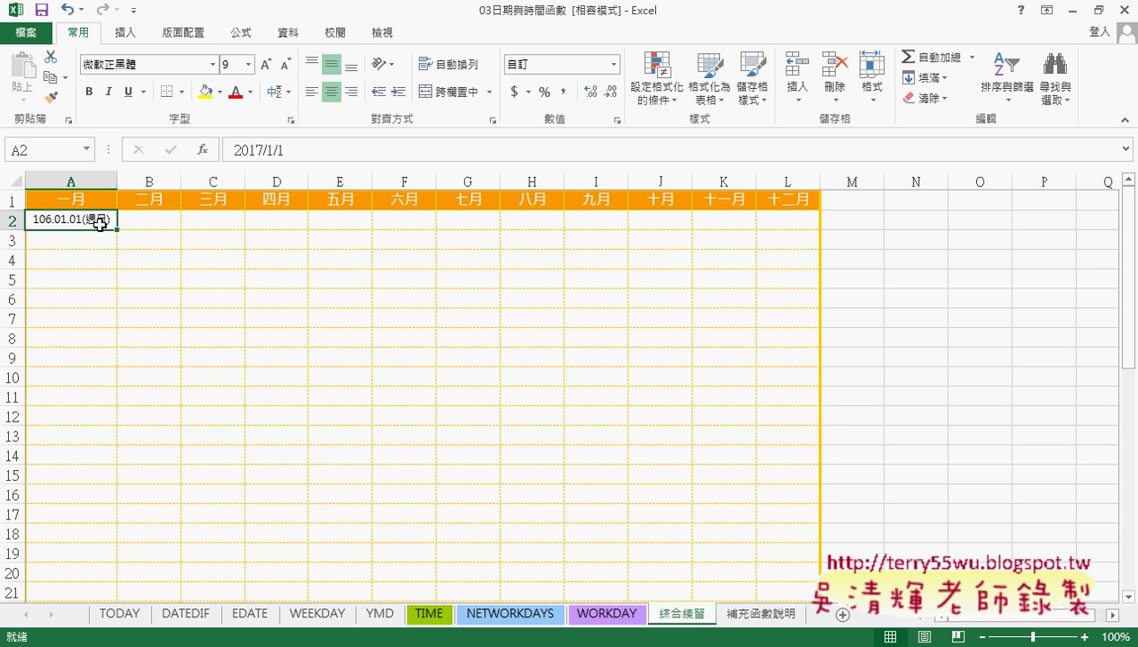
{"action": "left_click", "coordinate": [119, 614]}
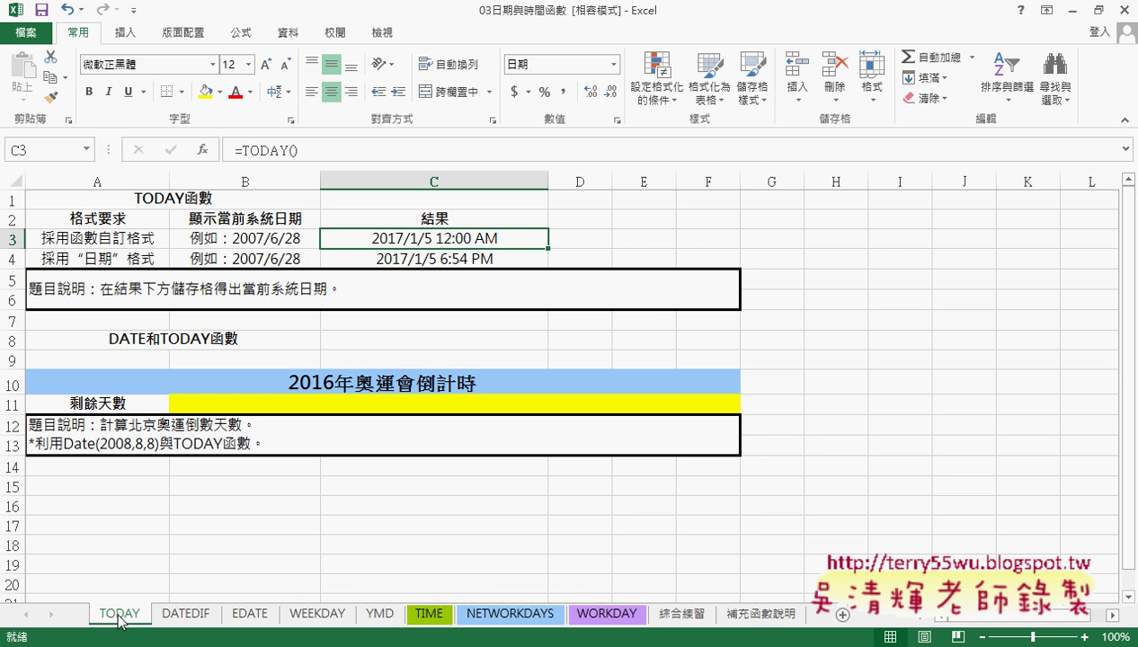
In Format Cells for C3, set the date calendar type to 中華民國曆 and mark it in red
{"action": "right_click", "coordinate": [479, 240]}
{"action": "left_click", "coordinate": [583, 518]}
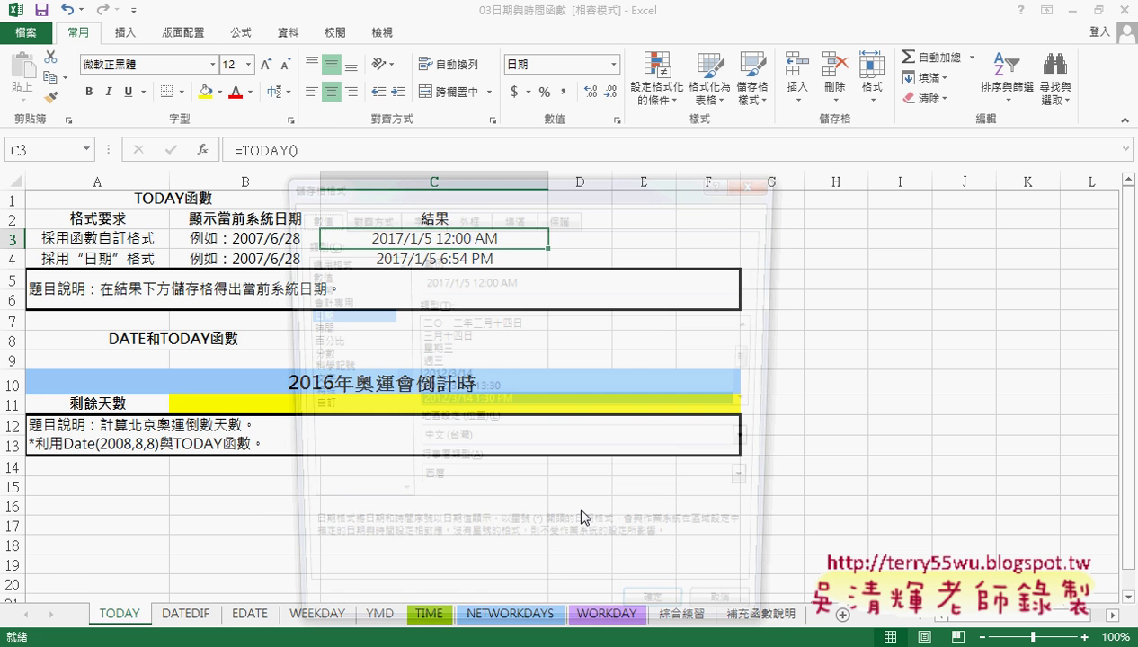
{"action": "mouse_move", "coordinate": [638, 194]}
{"action": "left_mouse_down"}
{"action": "mouse_move", "coordinate": [859, 105]}
{"action": "mouse_move", "coordinate": [908, 103]}
{"action": "left_mouse_up"}
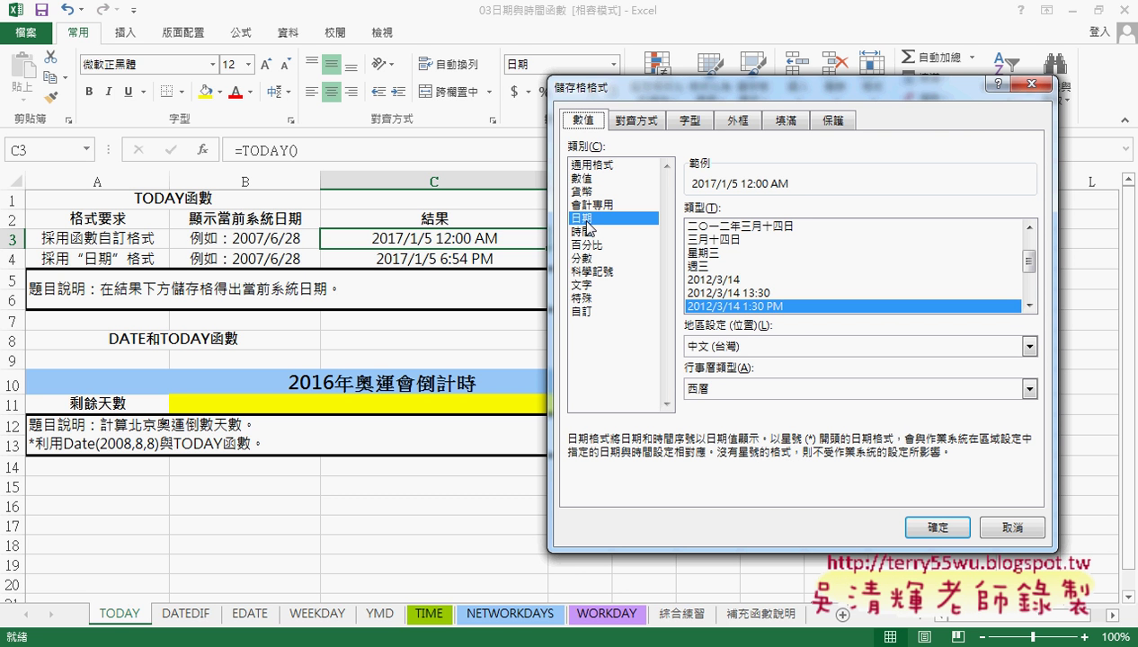
{"action": "left_click", "coordinate": [711, 388]}
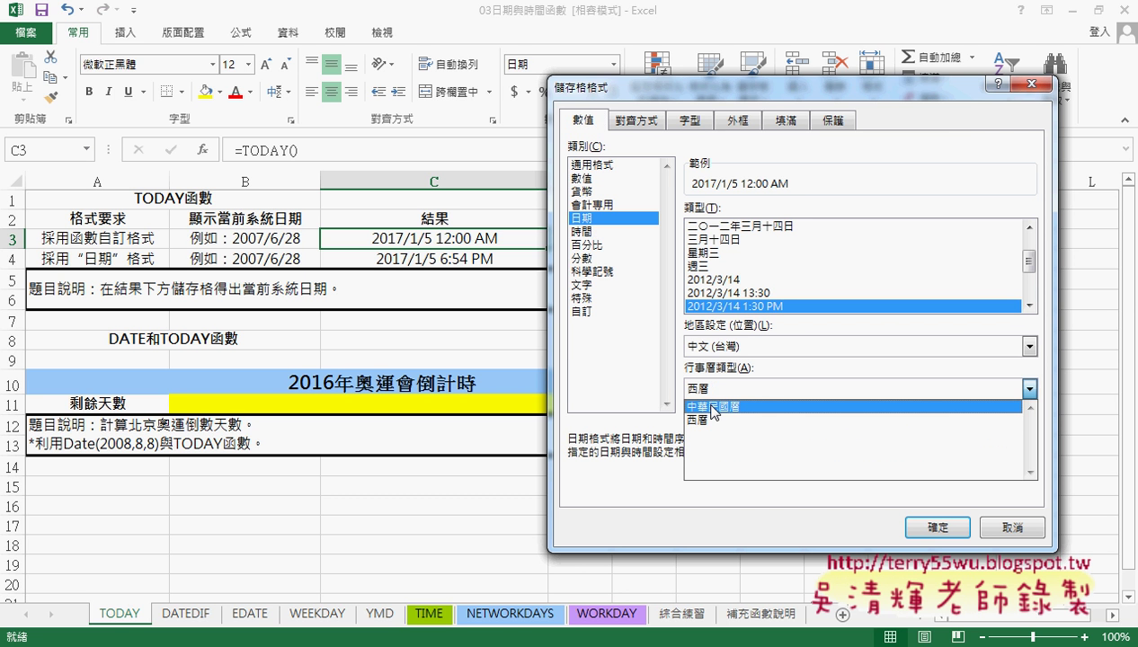
{"action": "left_click", "coordinate": [713, 409]}
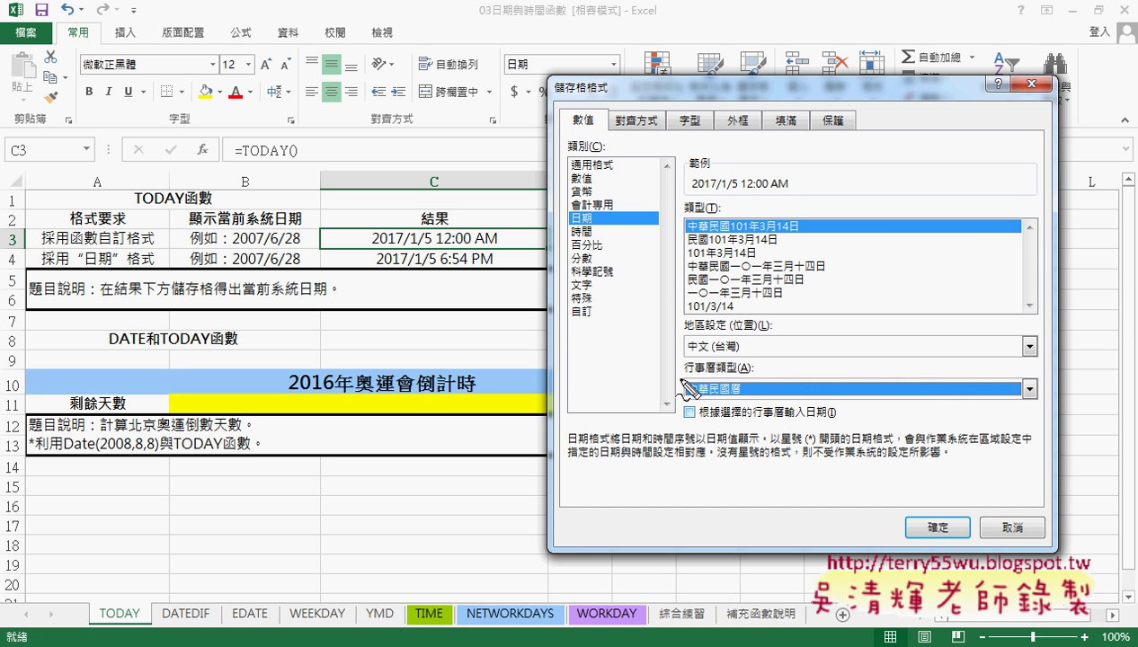
{"action": "left_click_drag", "start_coordinate": [573, 226], "coordinate": [589, 214]}
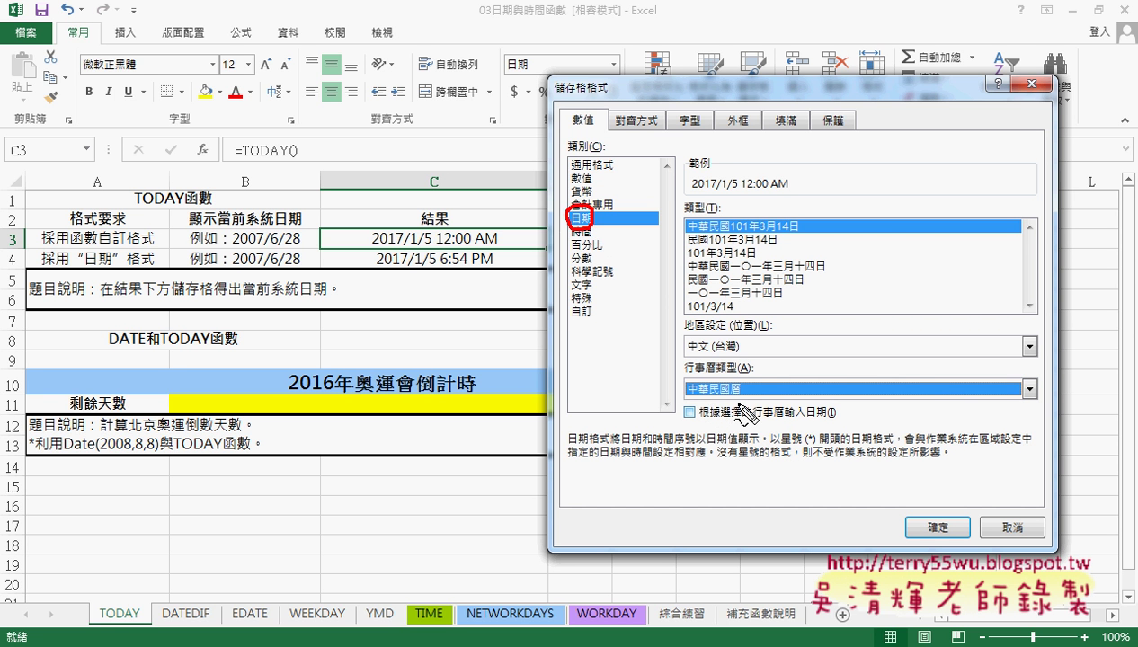
{"action": "mouse_move", "coordinate": [748, 402]}
{"action": "left_mouse_down"}
{"action": "mouse_move", "coordinate": [739, 388]}
{"action": "mouse_move", "coordinate": [687, 377]}
{"action": "left_mouse_up"}
{"action": "mouse_move", "coordinate": [577, 337]}
{"action": "left_mouse_down"}
{"action": "mouse_move", "coordinate": [674, 384]}
{"action": "mouse_move", "coordinate": [659, 401]}
{"action": "left_mouse_up"}
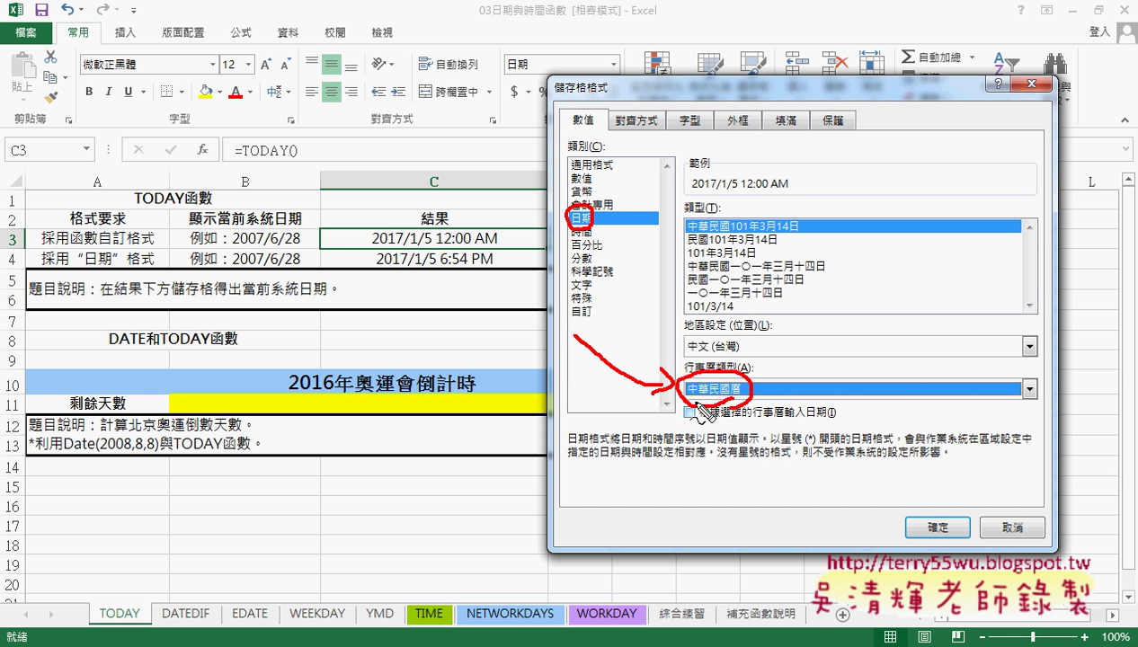
{"action": "key", "text": "Escape"}
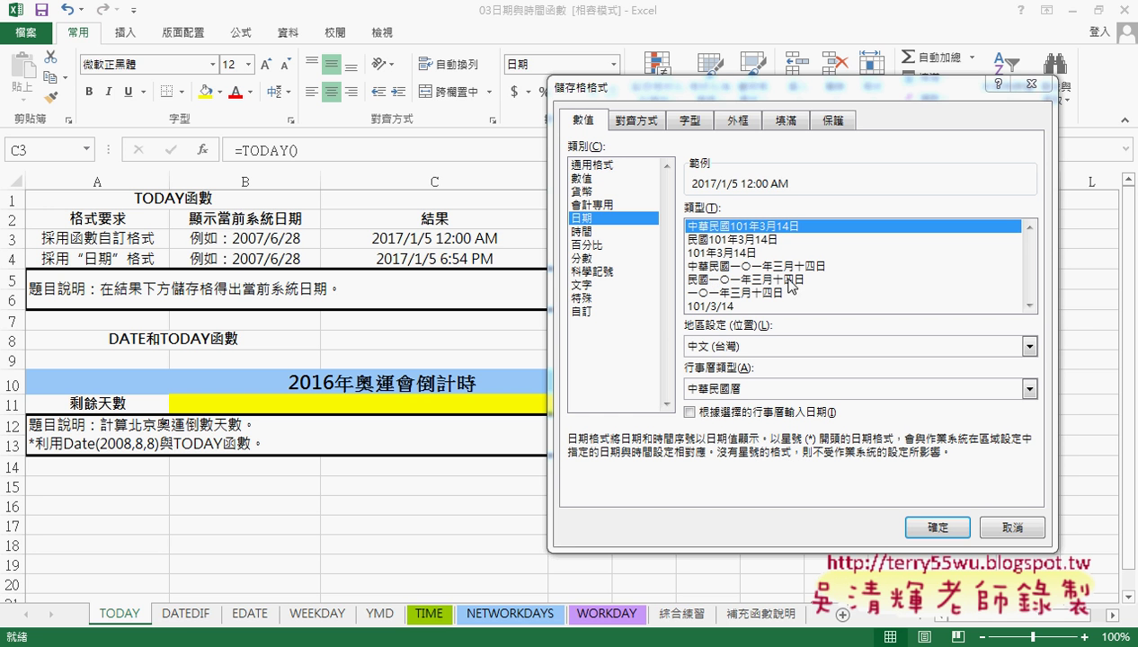
Choose the 101/3/14 ROC date type, previewing 106/1/5
{"action": "left_click", "coordinate": [1019, 307]}
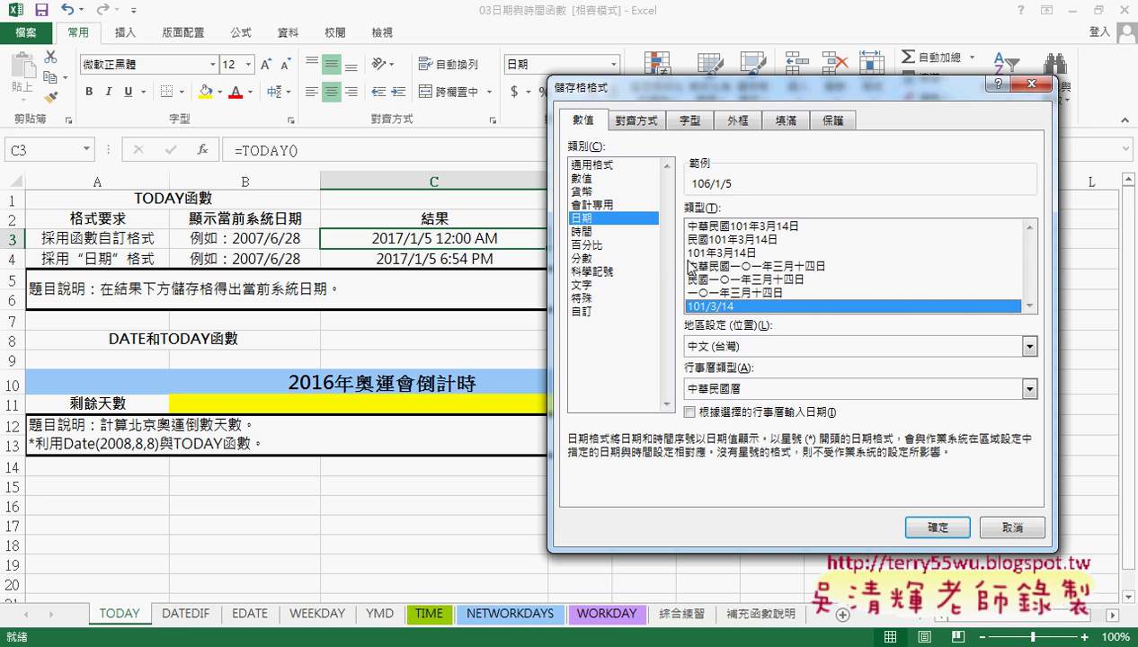
{"action": "left_click", "coordinate": [720, 255]}
{"action": "left_click", "coordinate": [716, 307]}
{"action": "left_click_drag", "start_coordinate": [724, 401], "coordinate": [735, 412]}
{"action": "left_click_drag", "start_coordinate": [730, 301], "coordinate": [735, 313]}
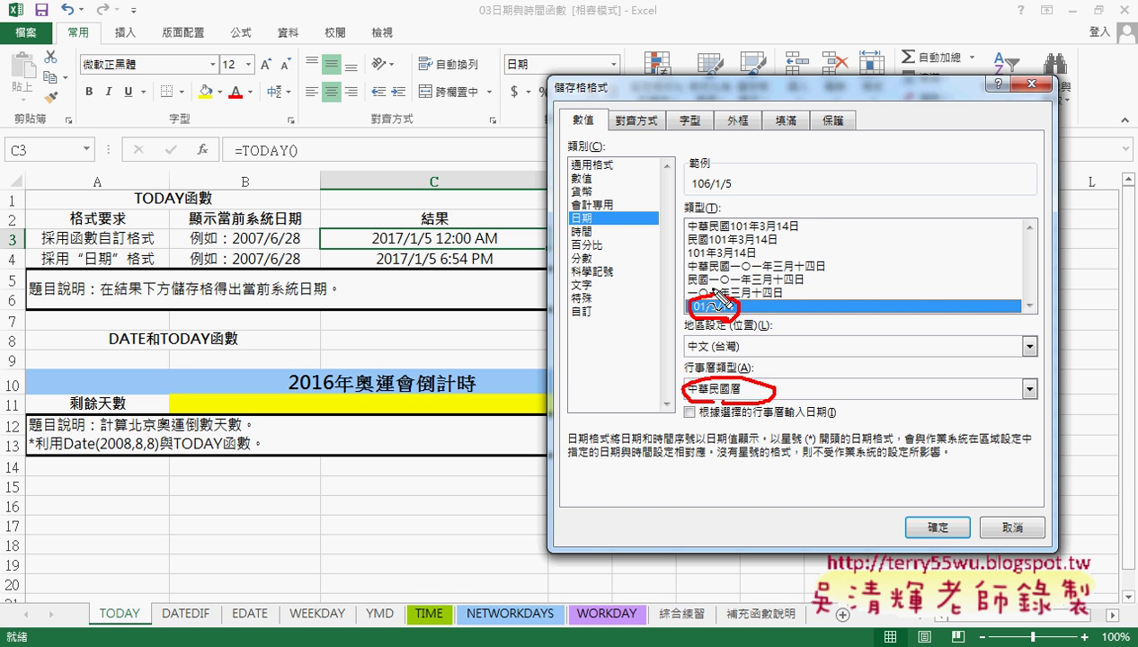
{"action": "left_click_drag", "start_coordinate": [609, 302], "coordinate": [600, 318]}
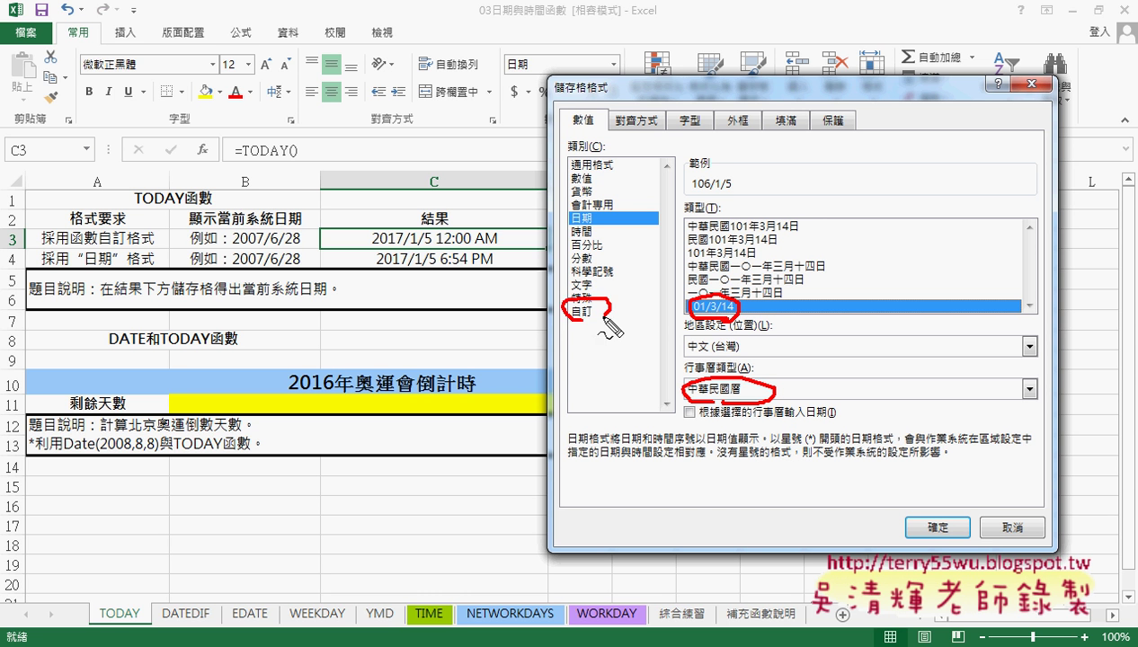
{"action": "mouse_move", "coordinate": [680, 307]}
{"action": "left_mouse_down"}
{"action": "mouse_move", "coordinate": [615, 307]}
{"action": "mouse_move", "coordinate": [629, 316]}
{"action": "left_mouse_up"}
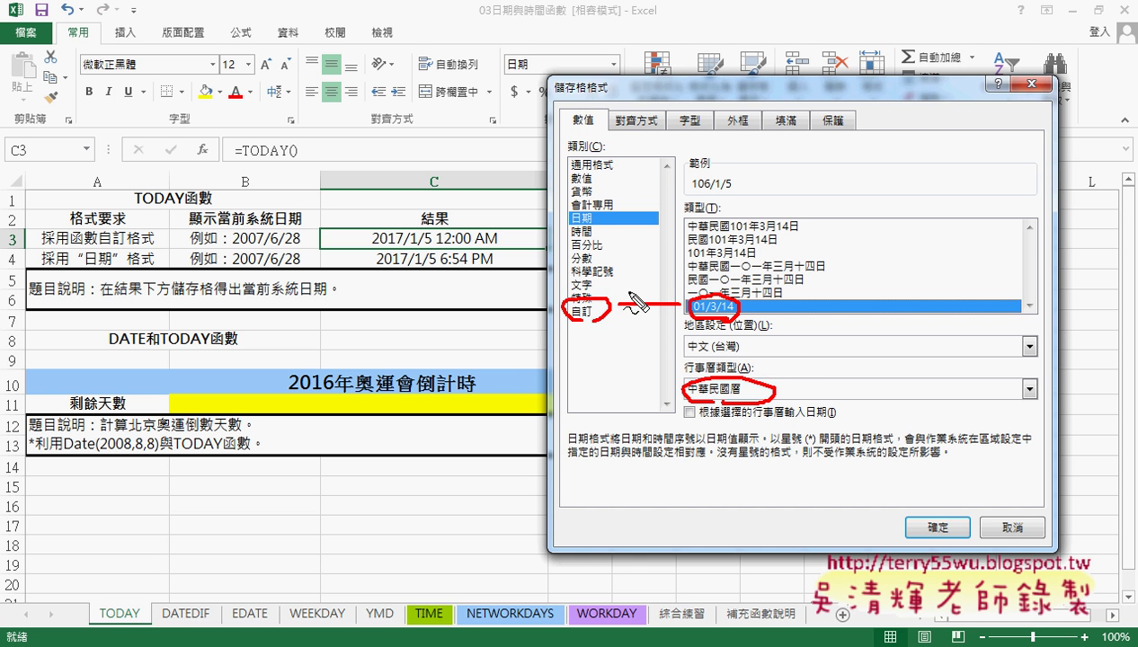
{"action": "key", "text": "Escape"}
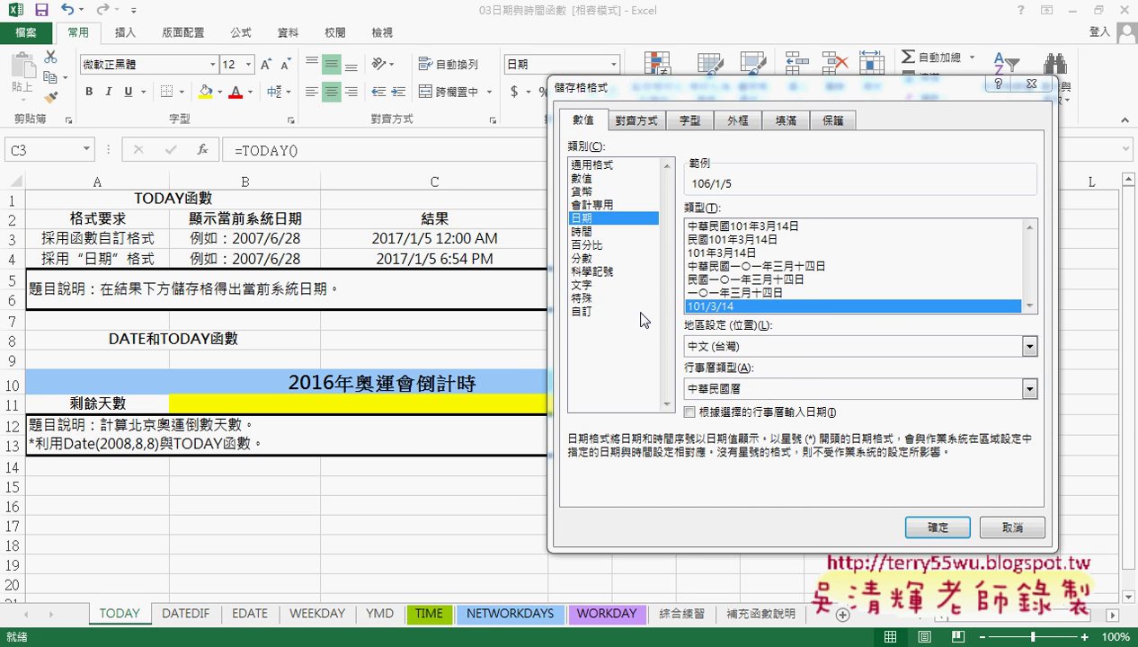
Switch to the Custom category and replace the date code's slashes with dots
{"action": "left_click", "coordinate": [584, 311]}
{"action": "left_click_drag", "start_coordinate": [777, 227], "coordinate": [719, 227]}
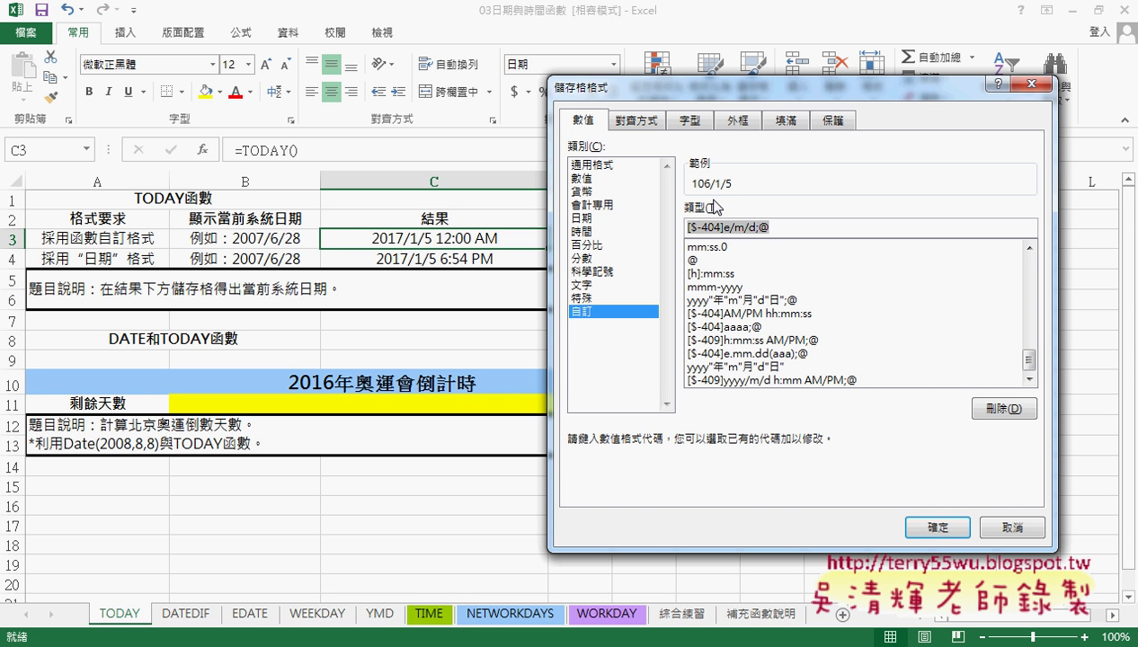
{"action": "left_click", "coordinate": [731, 227]}
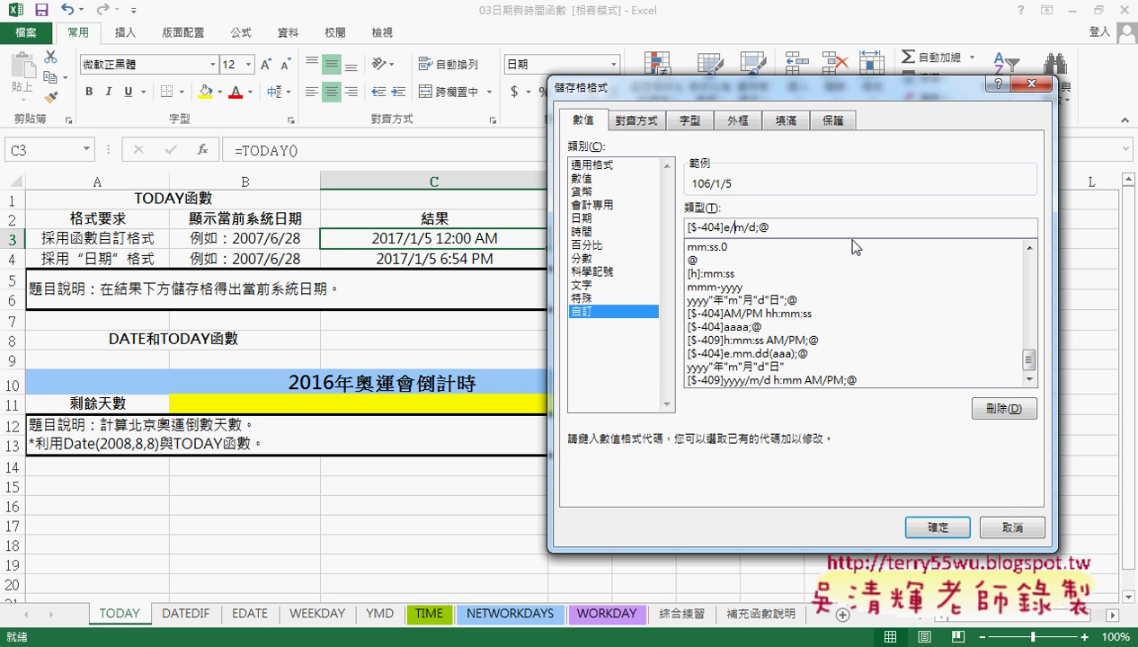
{"action": "key", "text": "BackSpace"}
{"action": "type", "text": "."}
{"action": "key", "text": "Delete"}
{"action": "type", "text": "."}
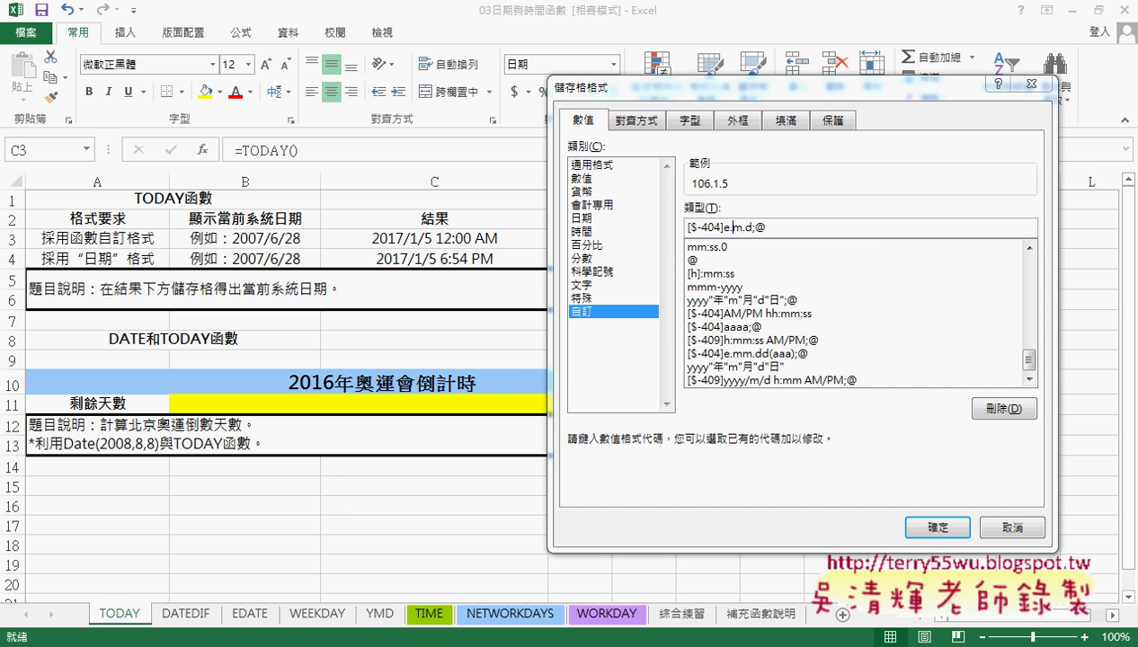
Extend the code to [$-404]e.mm.dd(aaaa);@ with two-digit month, day and full weekday
{"action": "mouse_move", "coordinate": [244, 646]}
{"action": "type", "text": "m"}
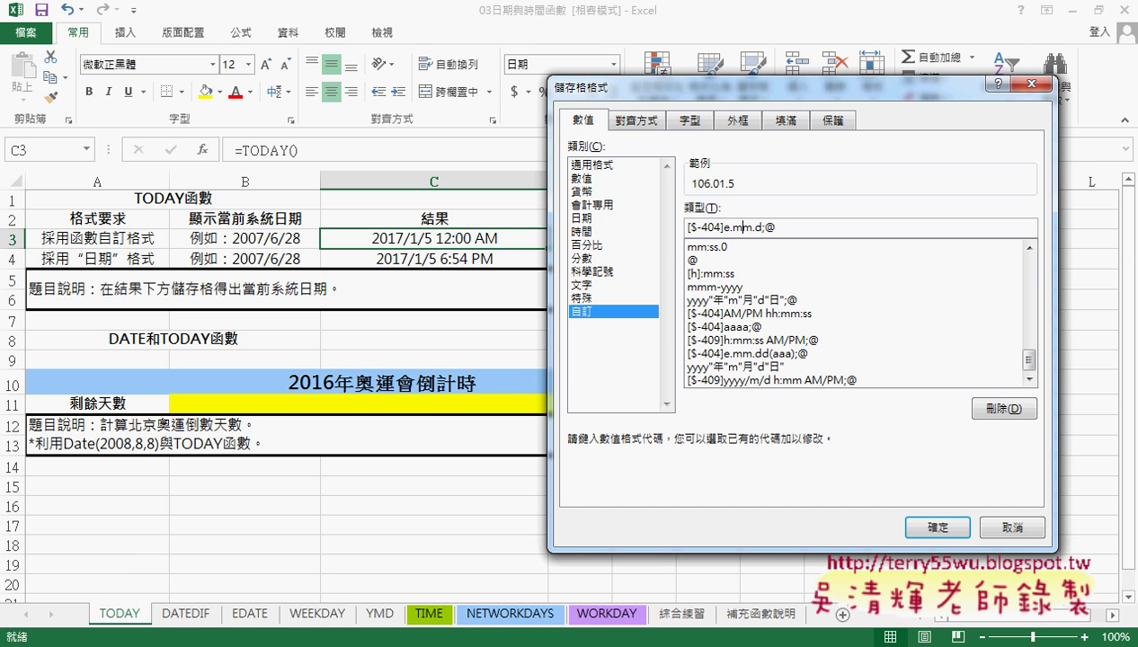
{"action": "left_click", "coordinate": [761, 224]}
{"action": "type", "text": "d"}
{"action": "type", "text": "("}
{"action": "type", "text": ");"}
{"action": "key", "text": "Left"}
{"action": "type", "text": "aa"}
{"action": "type", "text": "a"}
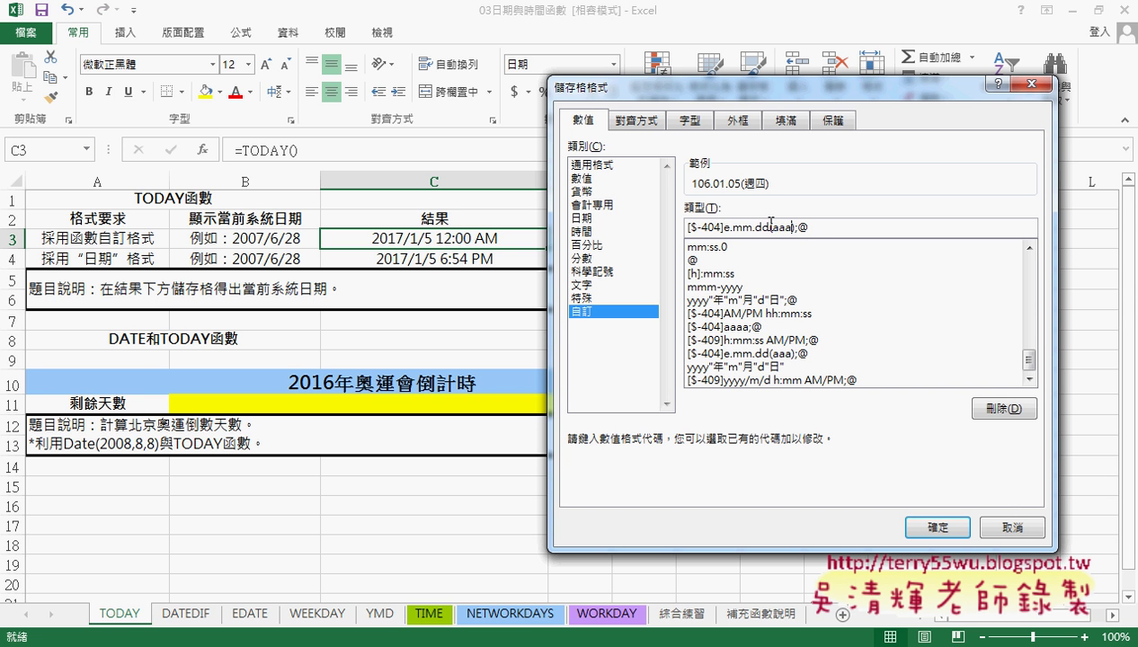
{"action": "left_click_drag", "start_coordinate": [771, 227], "coordinate": [791, 227]}
{"action": "left_click", "coordinate": [784, 227]}
{"action": "type", "text": "aa"}
Apply the 106.01.05(星期四) format to C3, then reopen it and shorten the weekday code to aaa
{"action": "left_click", "coordinate": [945, 530]}
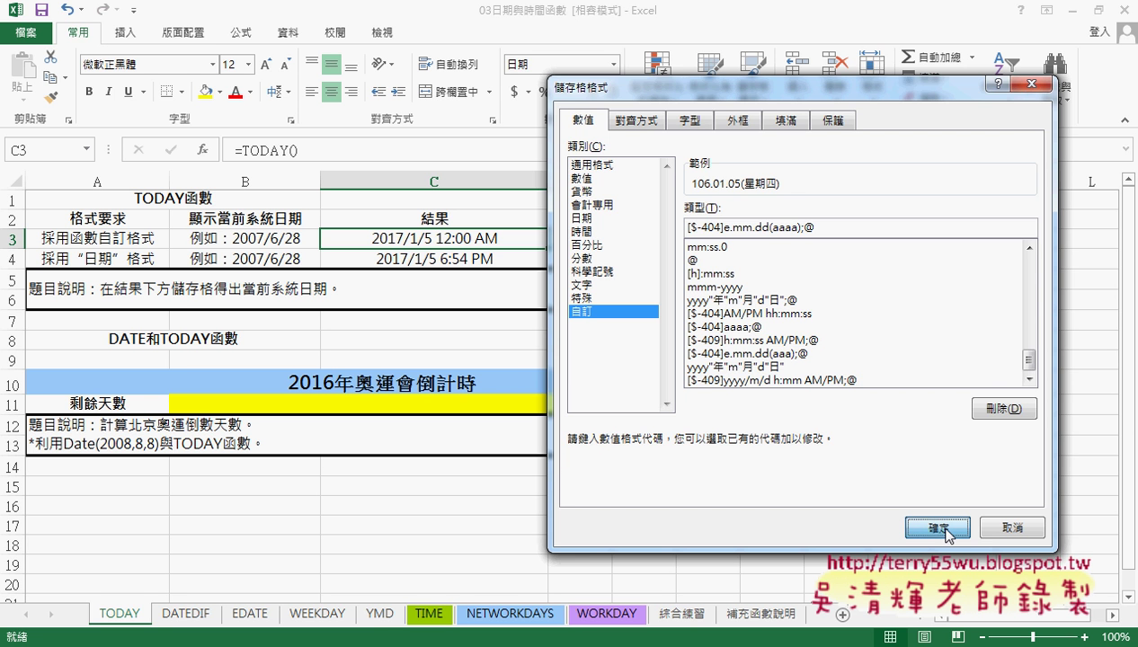
{"action": "right_click", "coordinate": [500, 237]}
{"action": "left_click", "coordinate": [586, 511]}
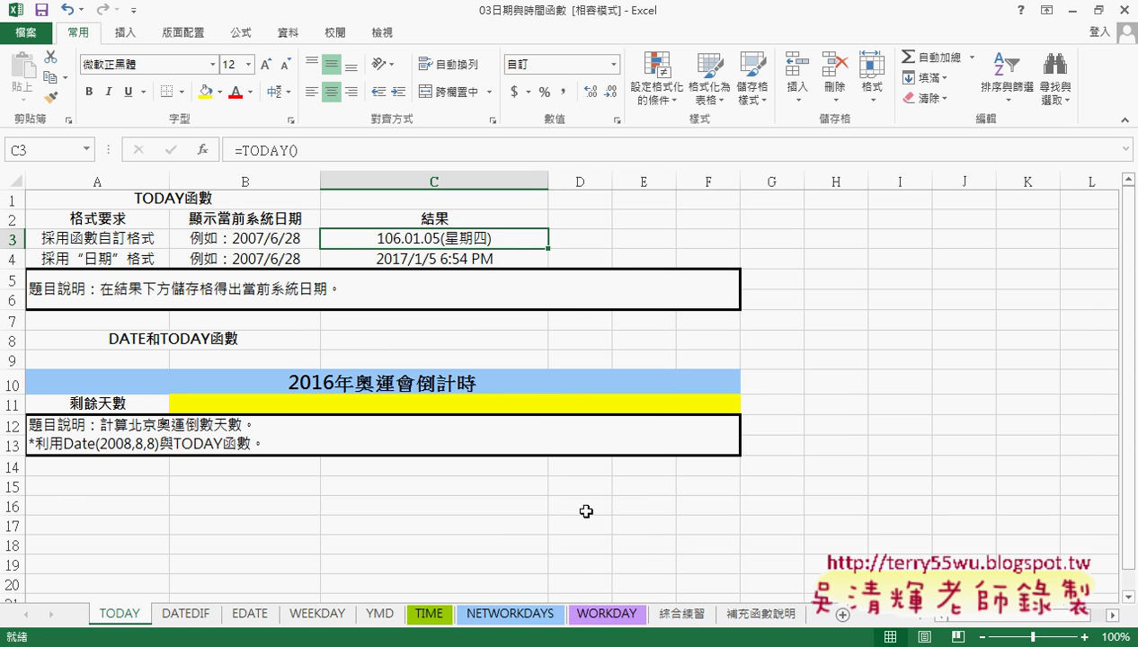
{"action": "left_click_drag", "start_coordinate": [702, 72], "coordinate": [890, 100]}
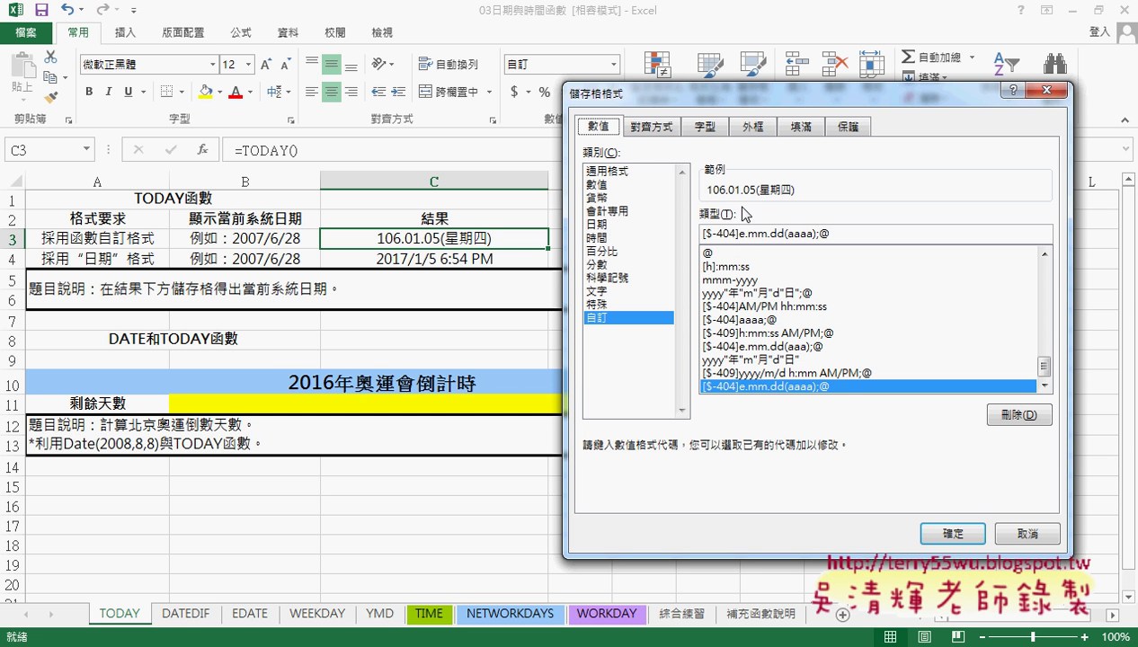
{"action": "left_click", "coordinate": [750, 236]}
{"action": "left_click", "coordinate": [801, 235]}
{"action": "key", "text": "BackSpace"}
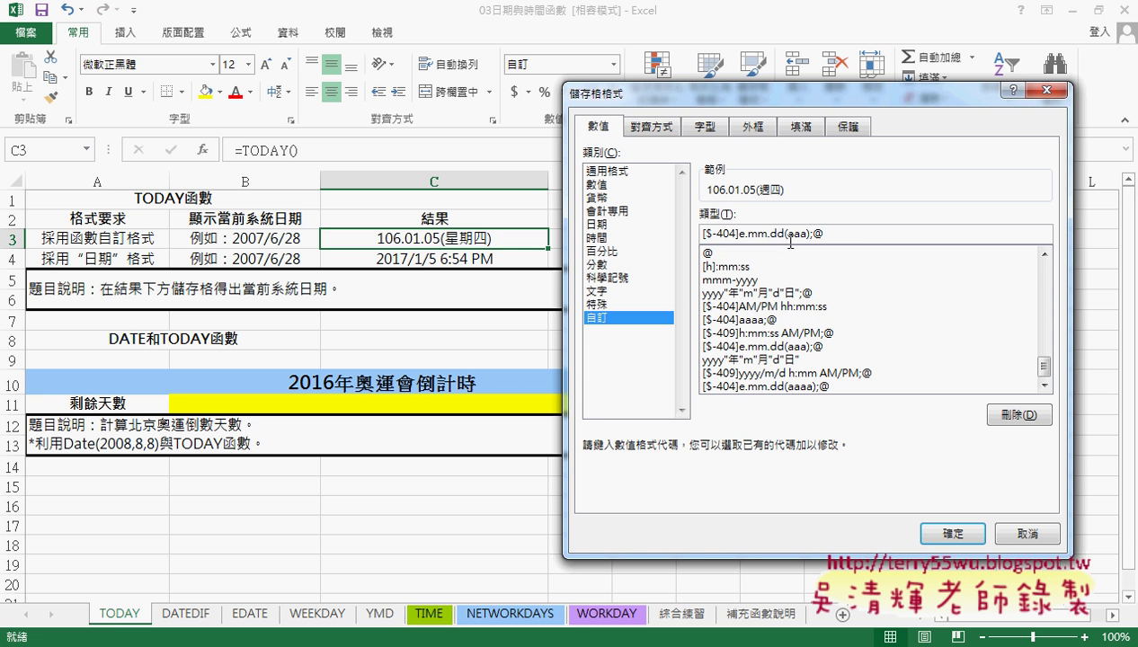
{"action": "left_click_drag", "start_coordinate": [786, 235], "coordinate": [807, 232]}
Preview the 西曆 weekday date styles 星期三 and 週三, then cancel without changes
{"action": "left_click", "coordinate": [602, 223]}
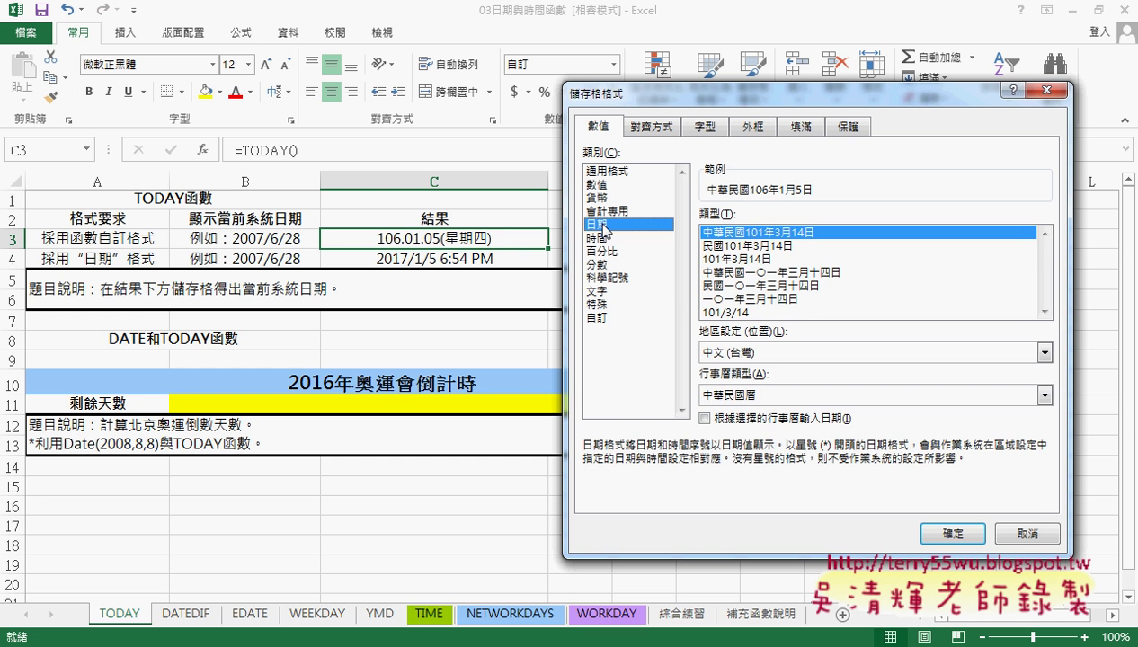
{"action": "left_click", "coordinate": [781, 400]}
{"action": "left_click", "coordinate": [722, 420]}
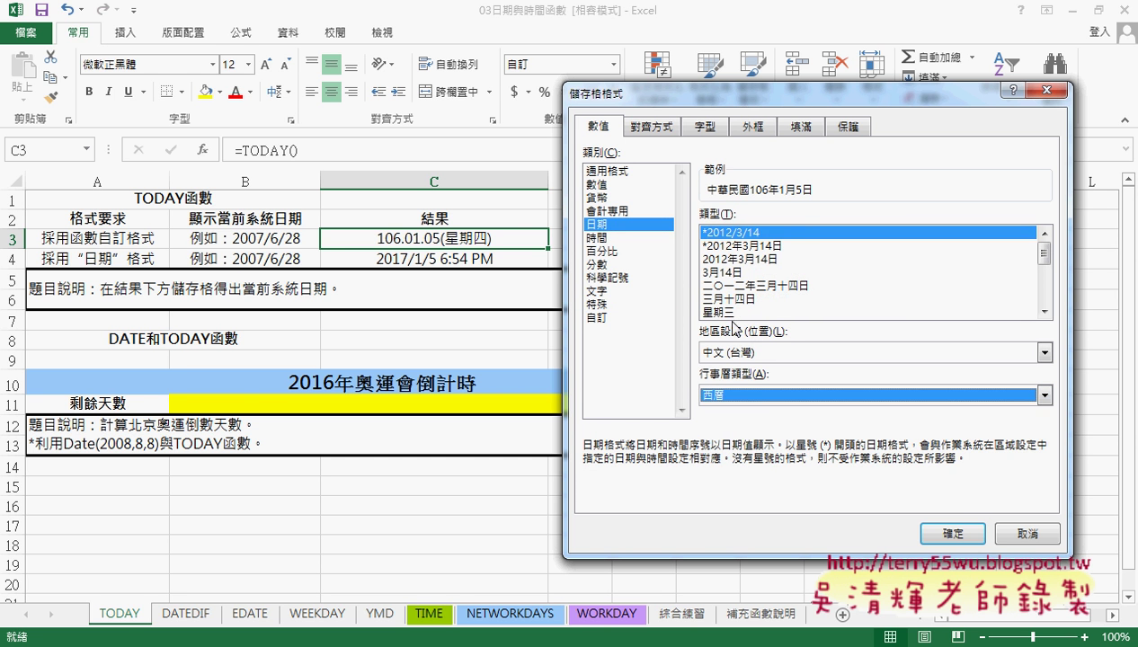
{"action": "left_click", "coordinate": [728, 312]}
{"action": "double_click", "coordinate": [1043, 310]}
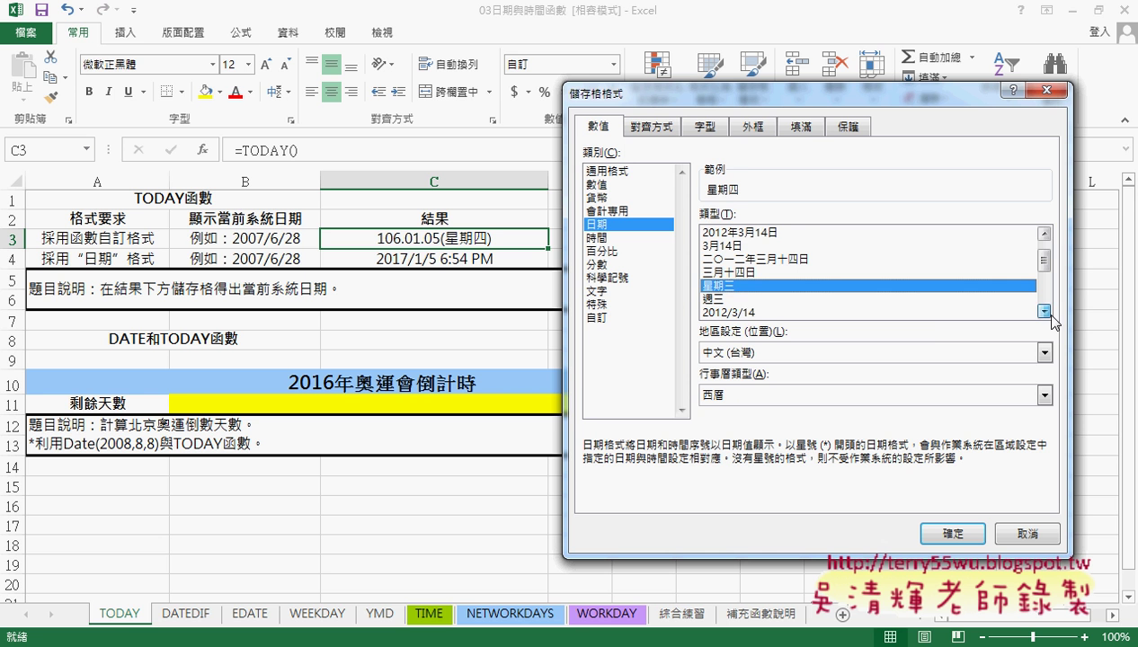
{"action": "left_click", "coordinate": [739, 300]}
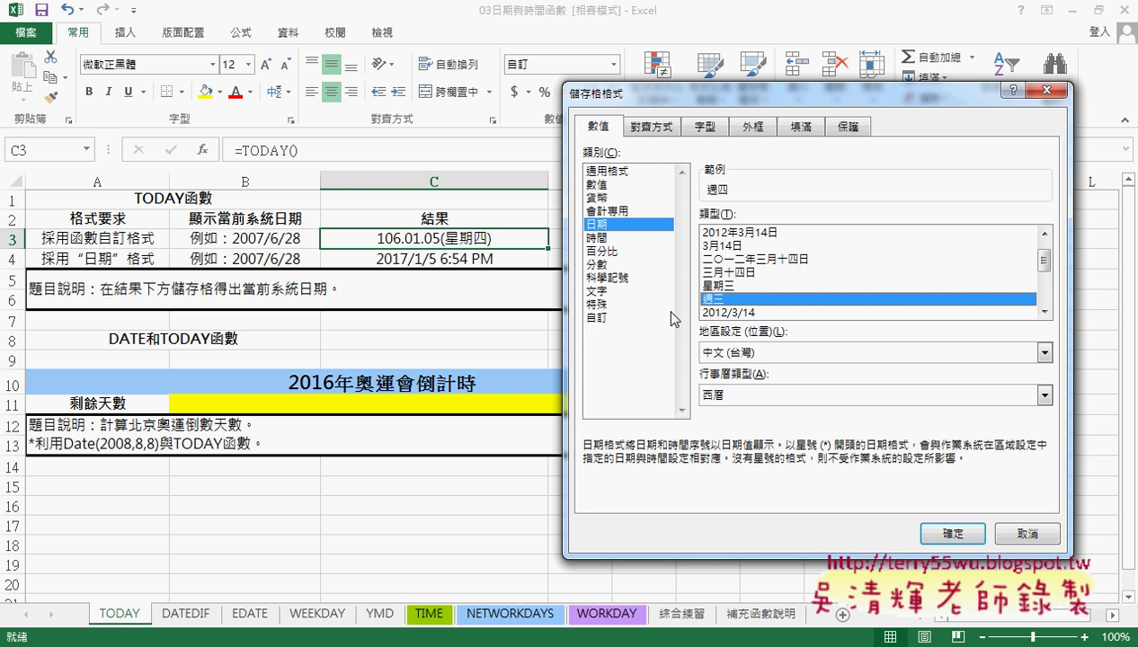
{"action": "left_click", "coordinate": [606, 319]}
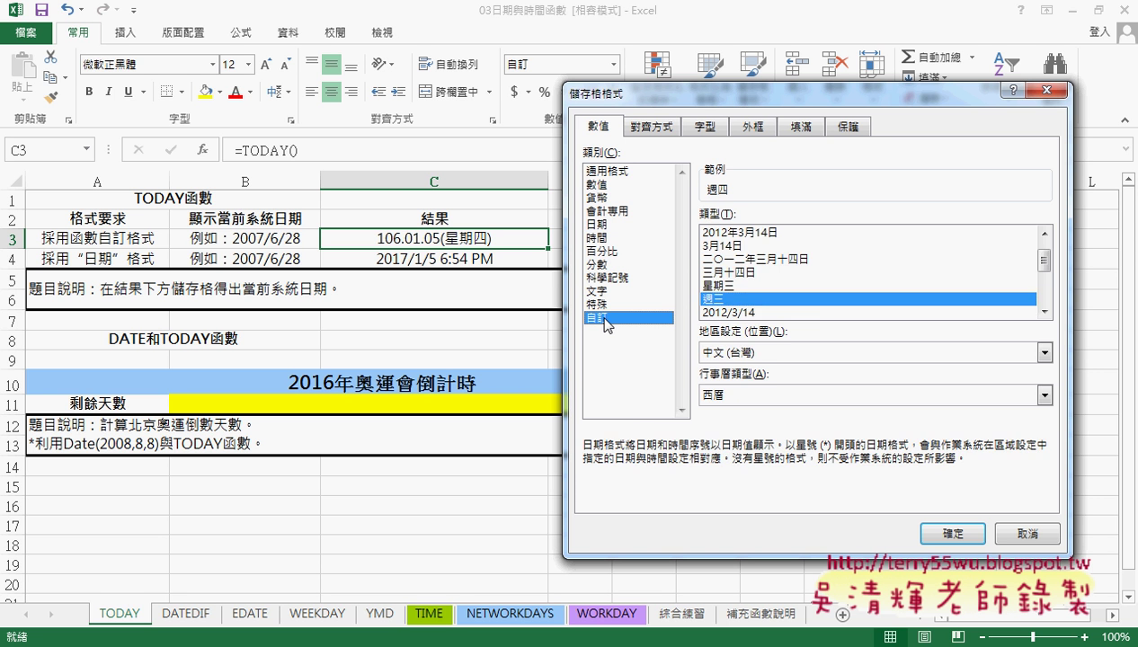
{"action": "left_click_drag", "start_coordinate": [740, 233], "coordinate": [759, 233]}
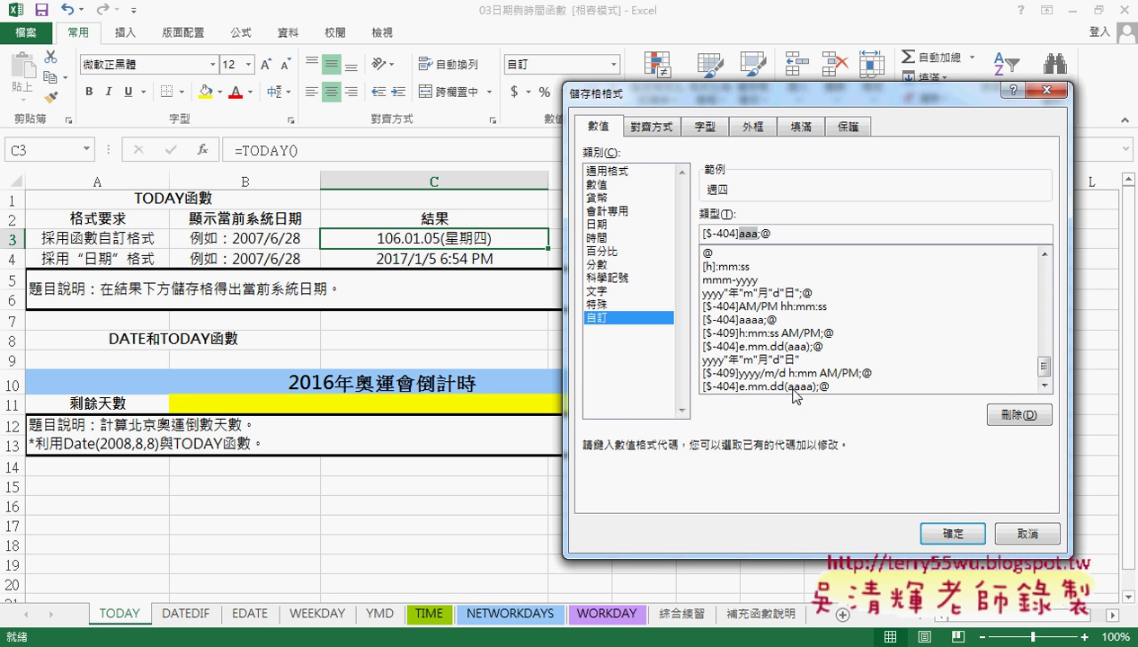
{"action": "left_click", "coordinate": [1003, 527]}
Change C3's custom code to [$-404]e.mm.dd(aaa);@ so it shows 106.01.05(週四)
{"action": "right_click", "coordinate": [523, 245]}
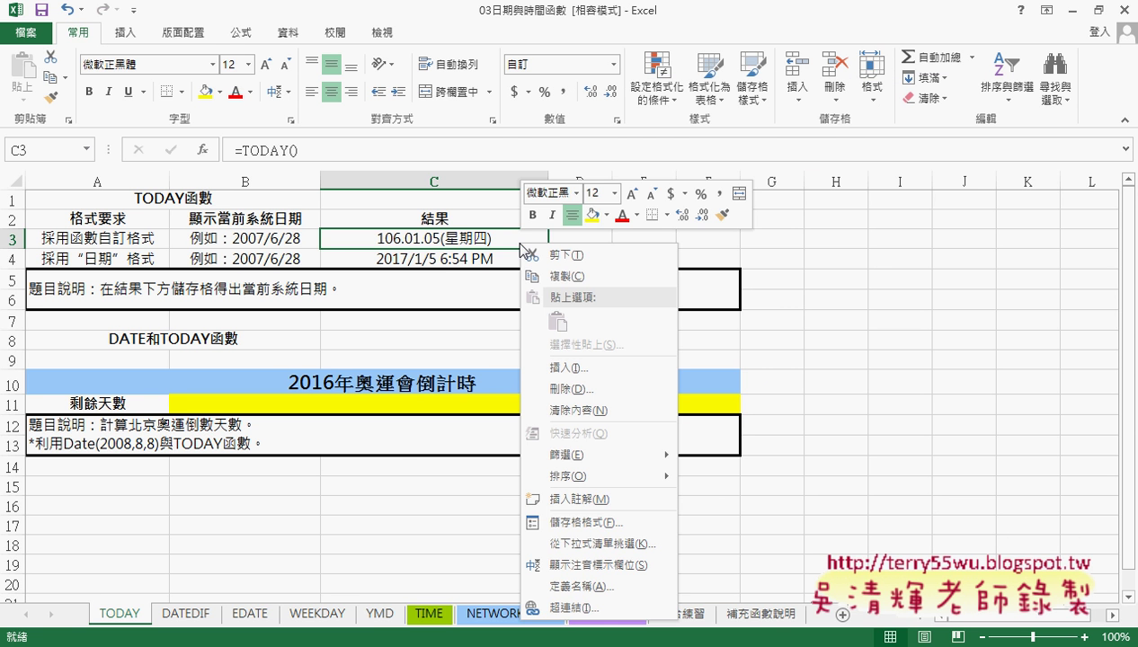
{"action": "left_click", "coordinate": [590, 522]}
{"action": "left_click_drag", "start_coordinate": [686, 197], "coordinate": [915, 81]}
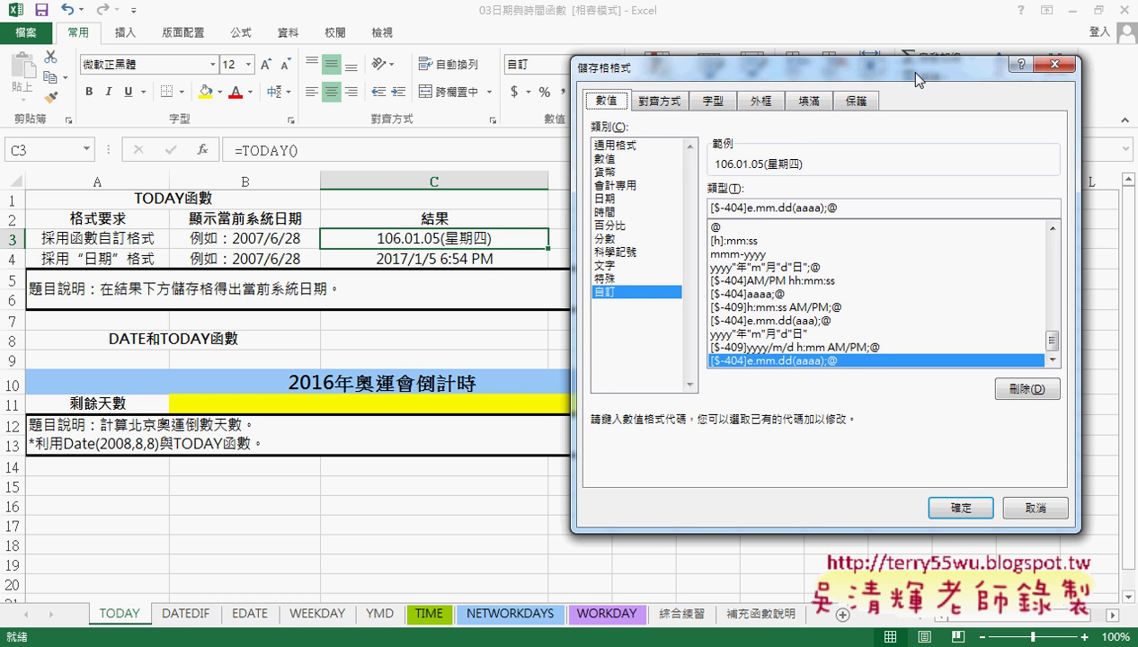
{"action": "left_click", "coordinate": [755, 208]}
{"action": "left_click_drag", "start_coordinate": [839, 207], "coordinate": [715, 207]}
{"action": "left_click", "coordinate": [817, 207]}
{"action": "key", "text": "BackSpace"}
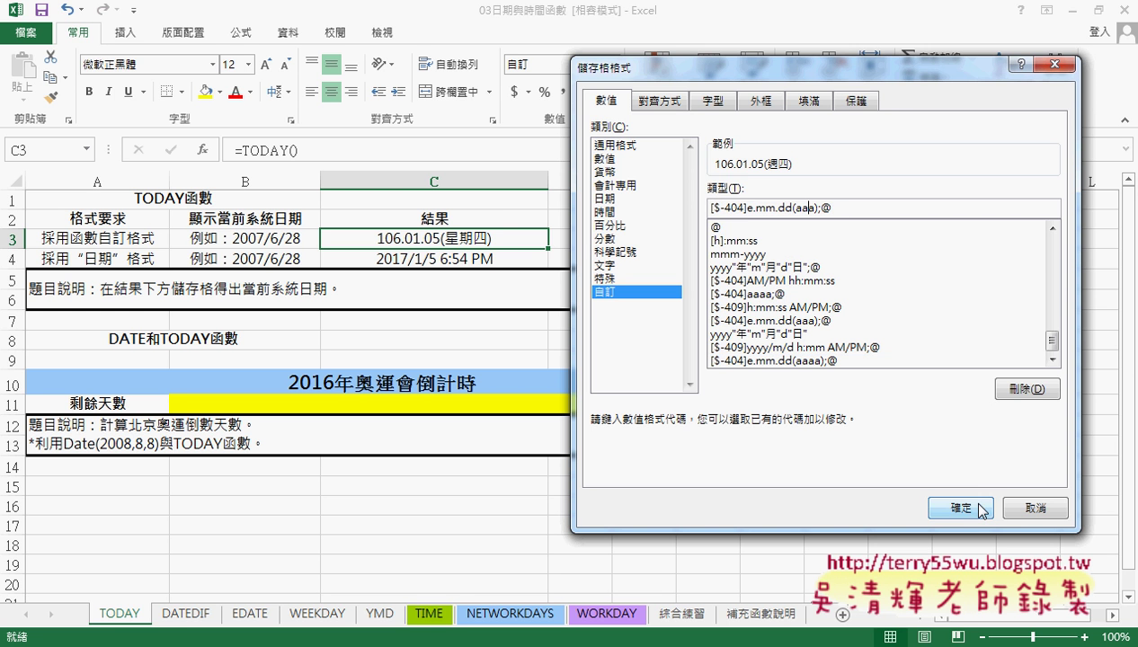
{"action": "left_click", "coordinate": [962, 507]}
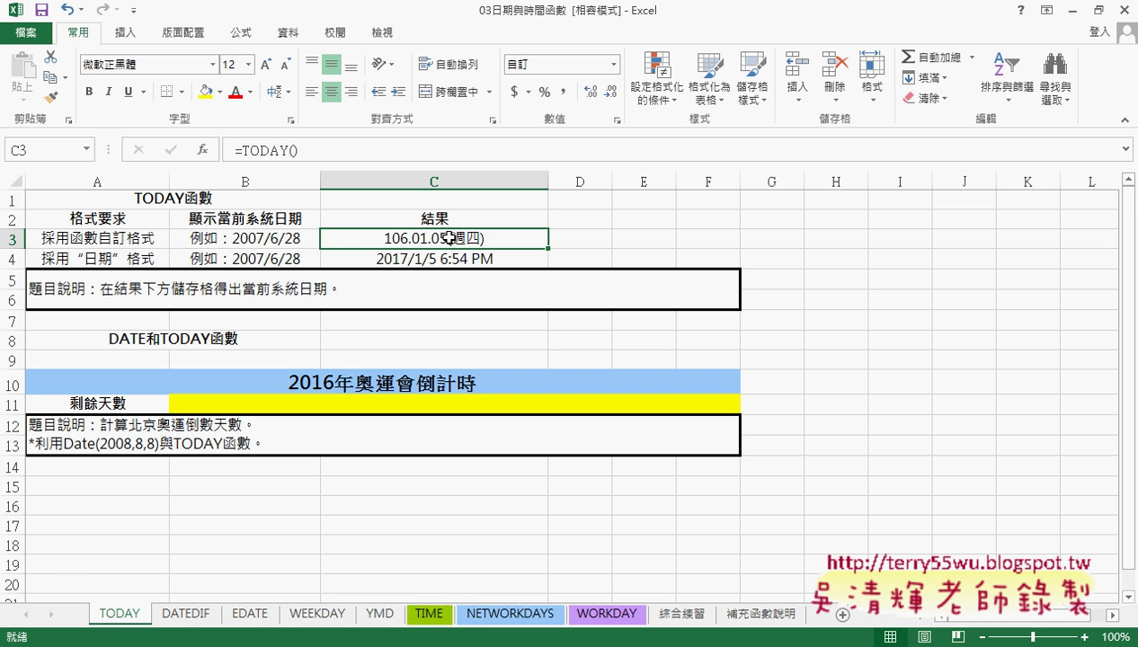
{"action": "left_click", "coordinate": [346, 380]}
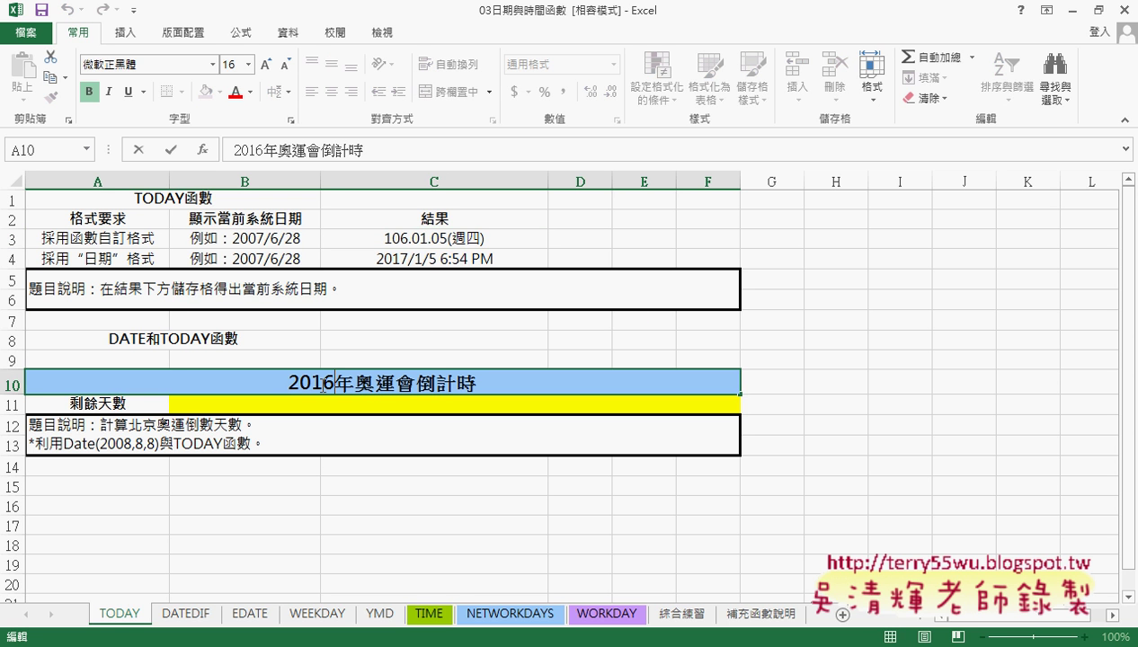
{"action": "double_click", "coordinate": [329, 382]}
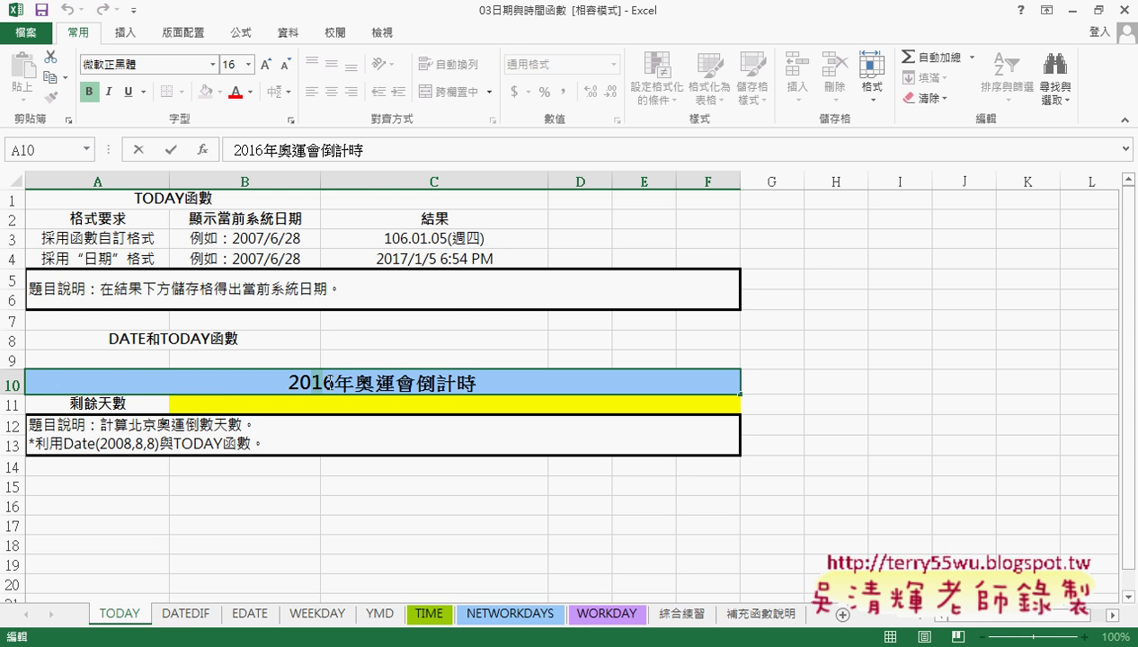
{"action": "left_click_drag", "start_coordinate": [311, 382], "coordinate": [334, 382]}
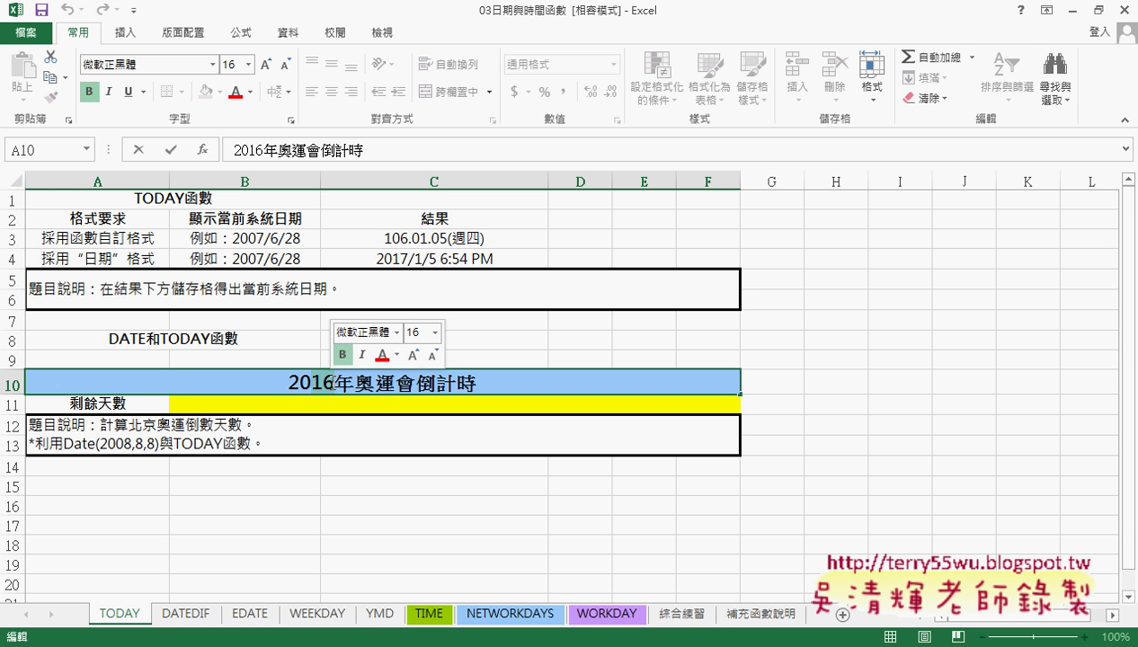
{"action": "type", "text": "20"}
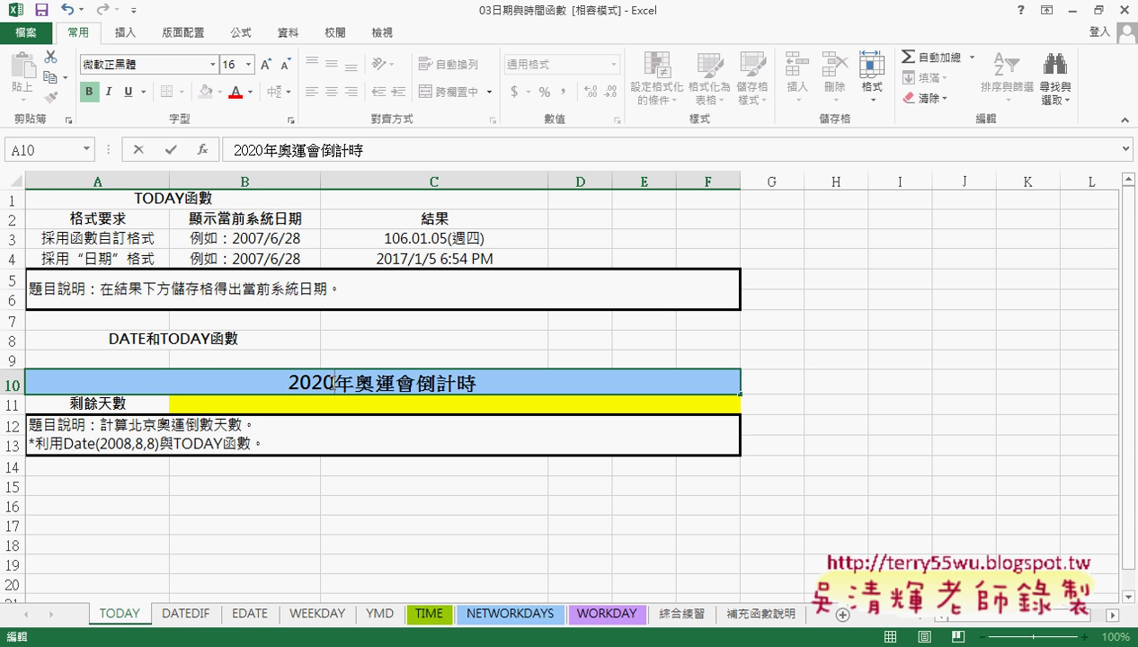
{"action": "left_click", "coordinate": [435, 406]}
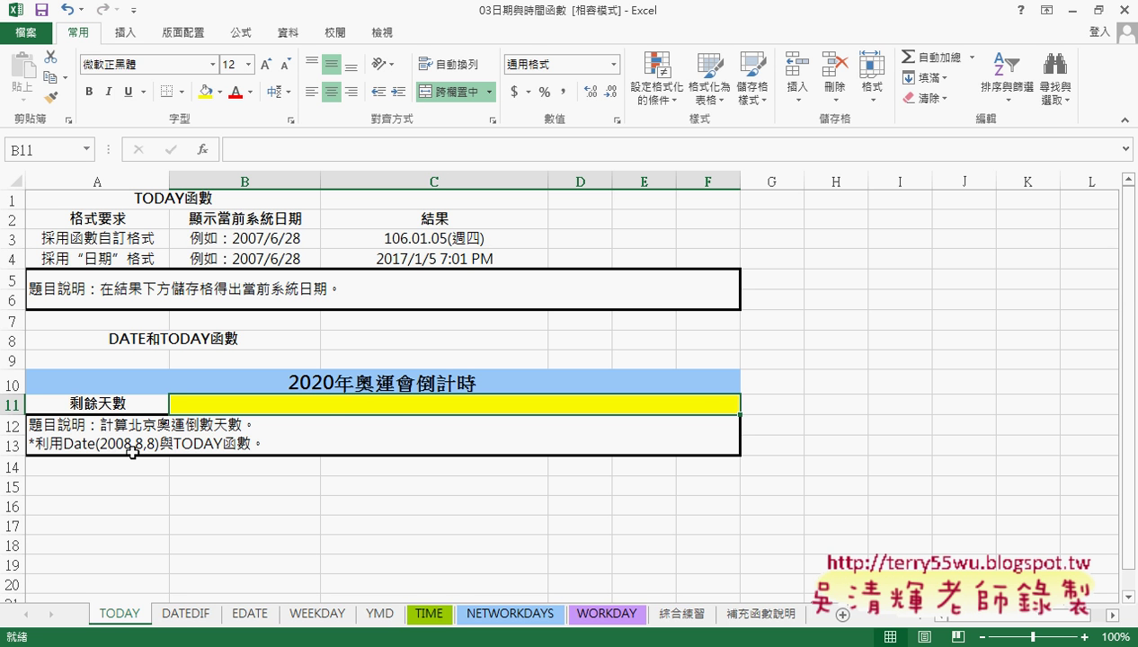
Enter 2020/8/1 in G10 and compare it with the TODAY formula in C3
{"action": "left_click", "coordinate": [788, 383]}
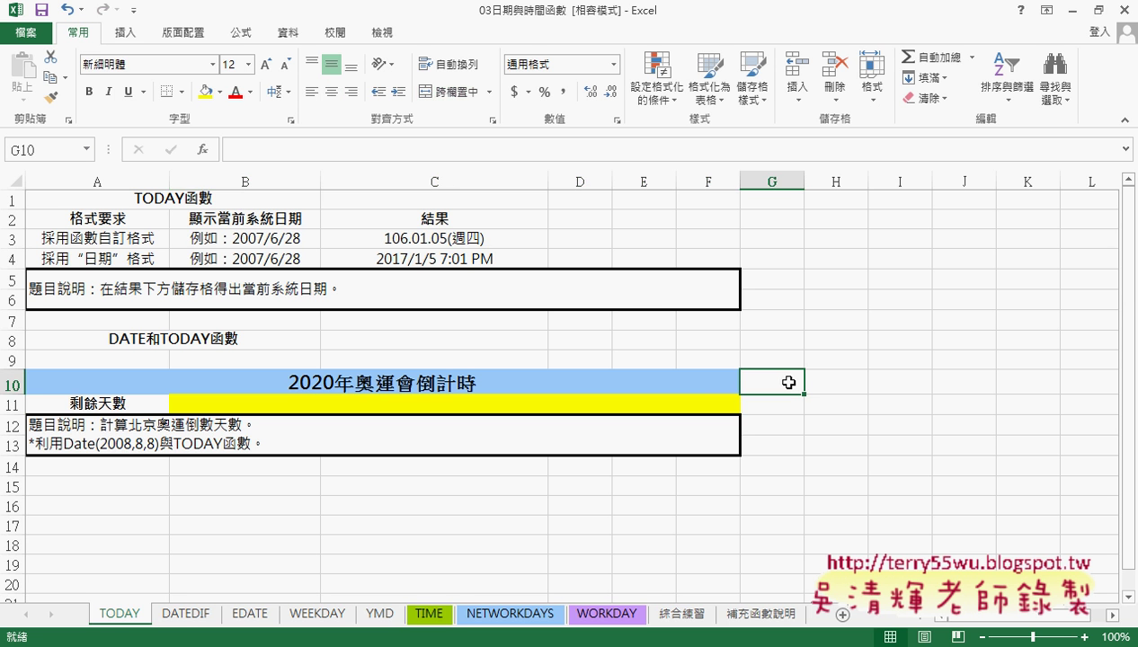
{"action": "type", "text": "2020/"}
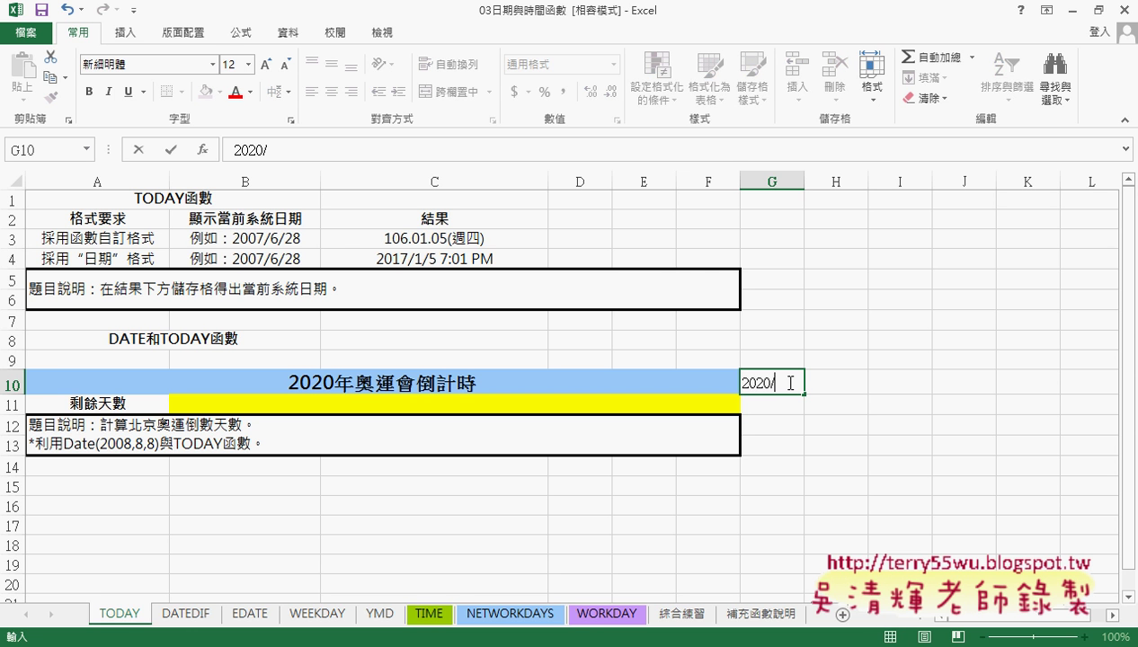
{"action": "type", "text": "8/1"}
{"action": "key", "text": "Return"}
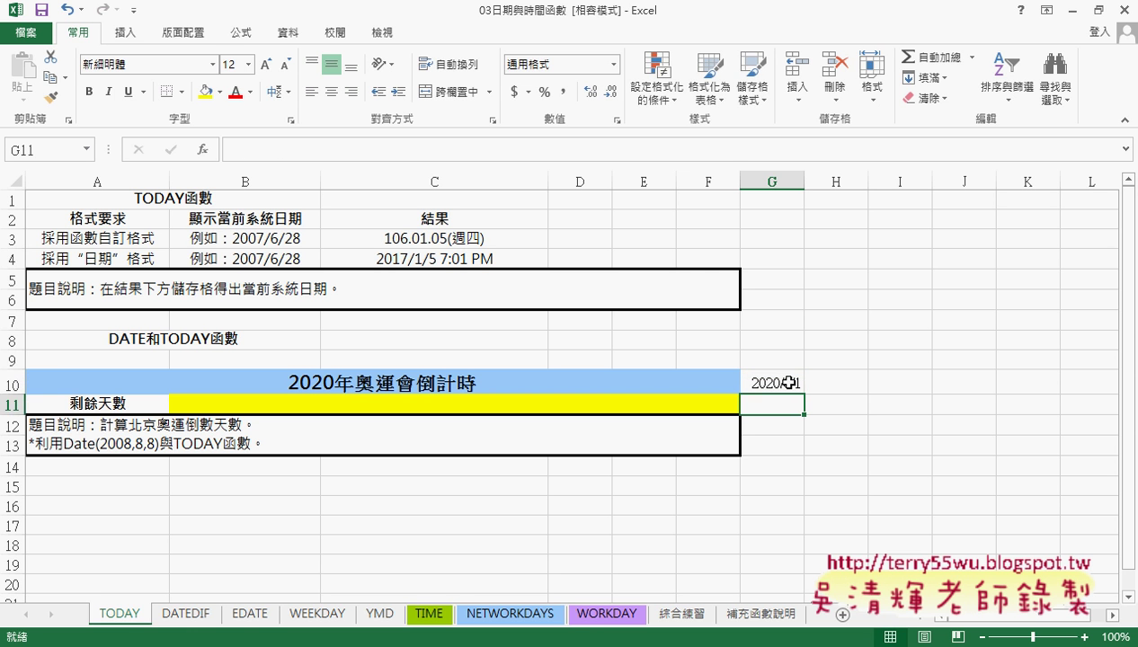
{"action": "left_click", "coordinate": [789, 383]}
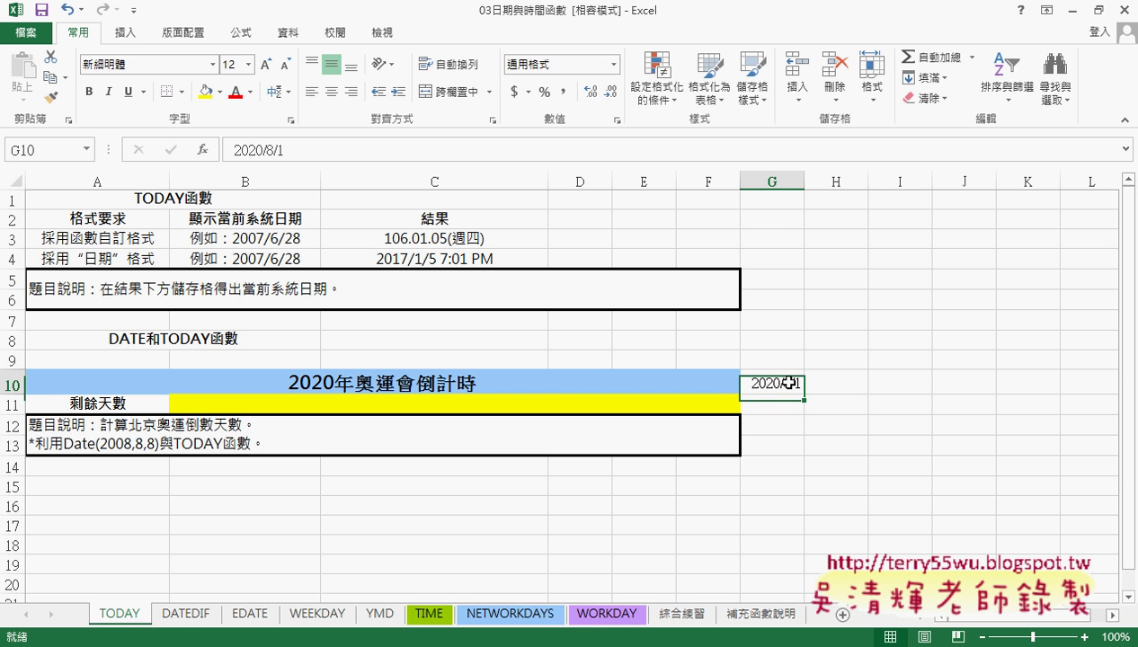
{"action": "left_click", "coordinate": [475, 237]}
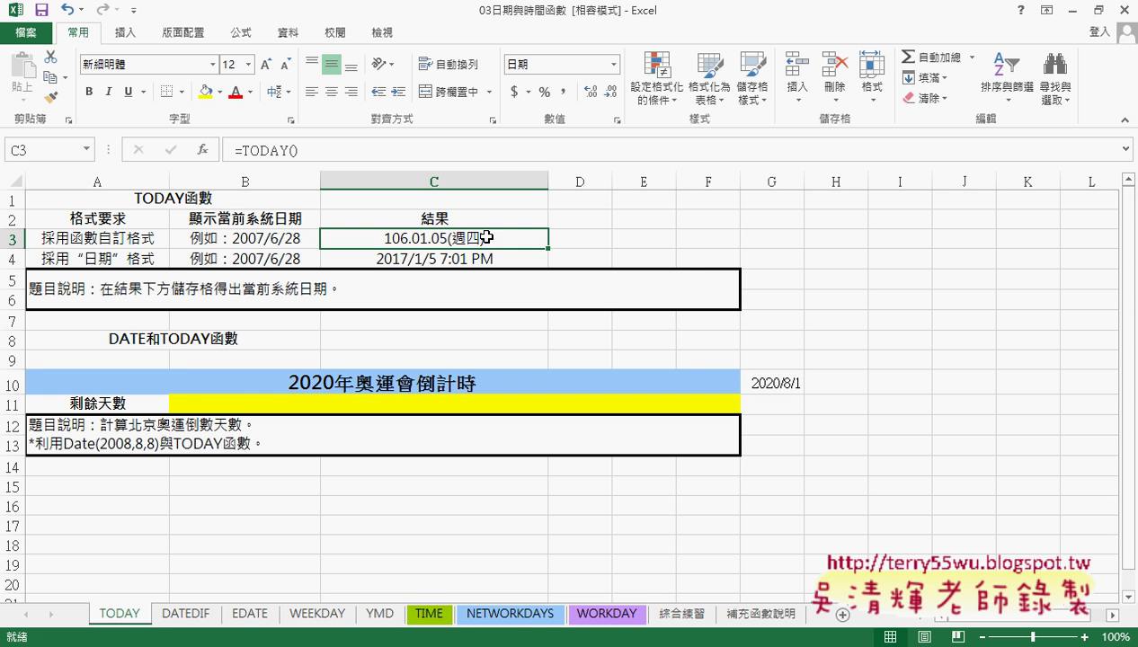
{"action": "left_click", "coordinate": [771, 382]}
{"action": "left_click", "coordinate": [493, 239]}
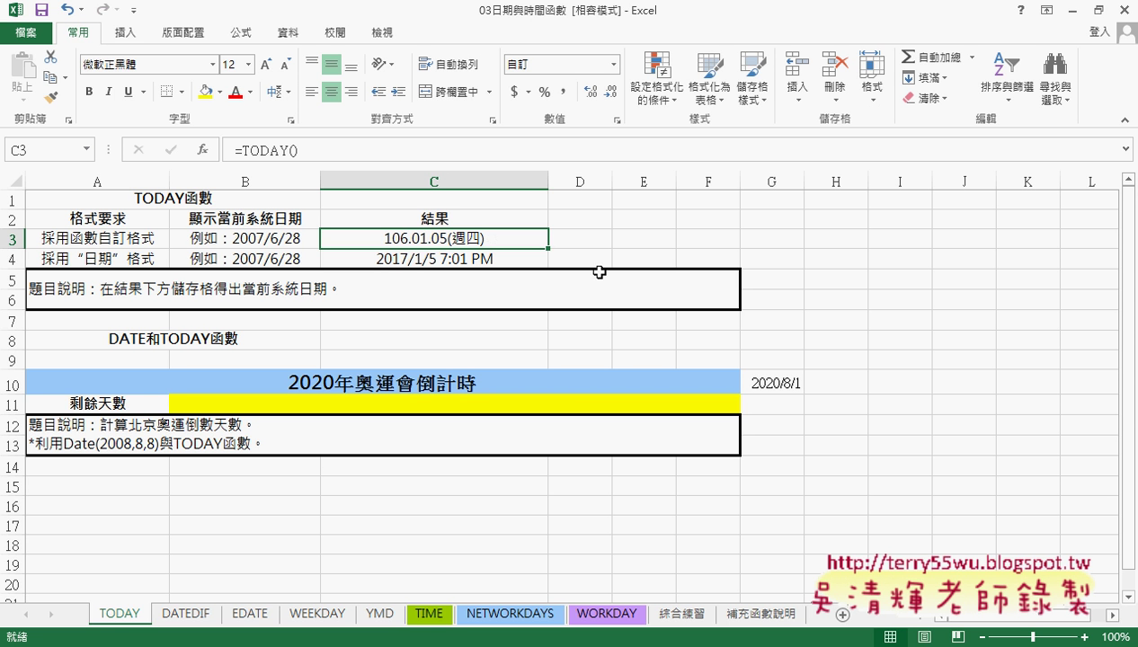
{"action": "left_click", "coordinate": [779, 383]}
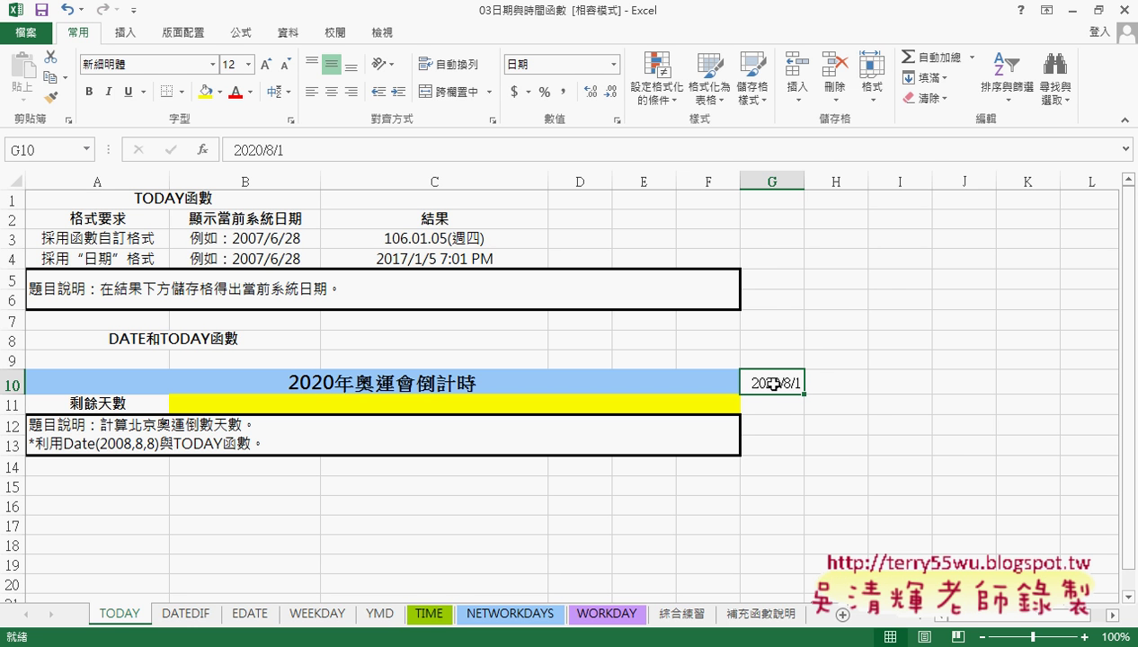
Switch G10 to the General format so it shows the serial number 44044
{"action": "right_click", "coordinate": [768, 386]}
{"action": "left_click", "coordinate": [760, 384]}
{"action": "right_click", "coordinate": [771, 385]}
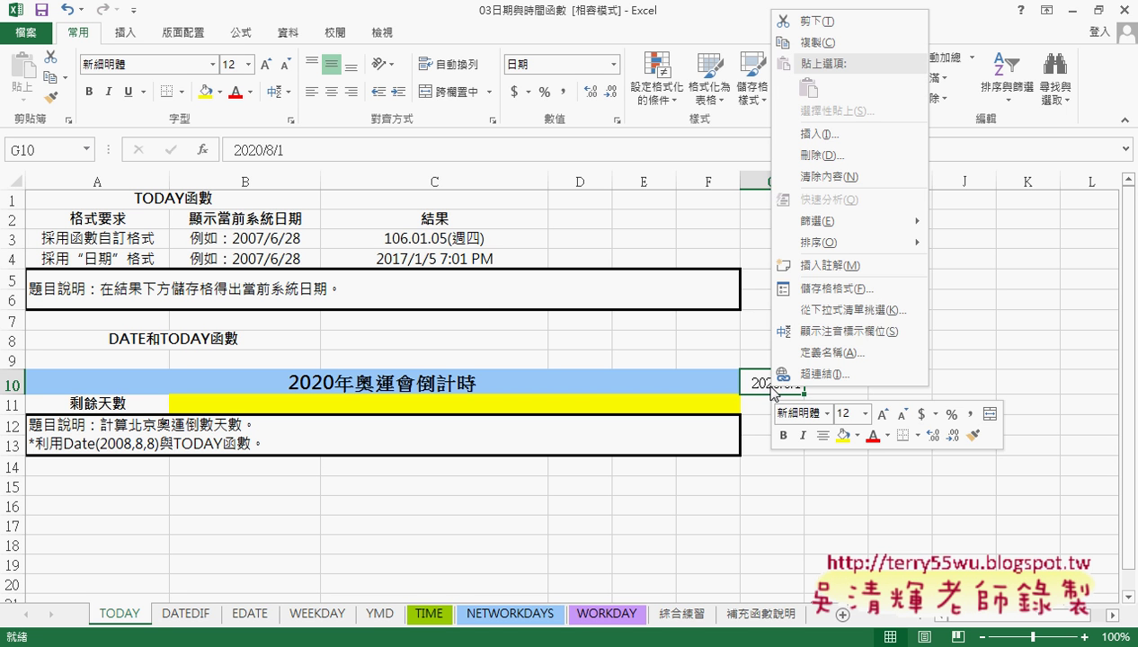
{"action": "left_click", "coordinate": [833, 290]}
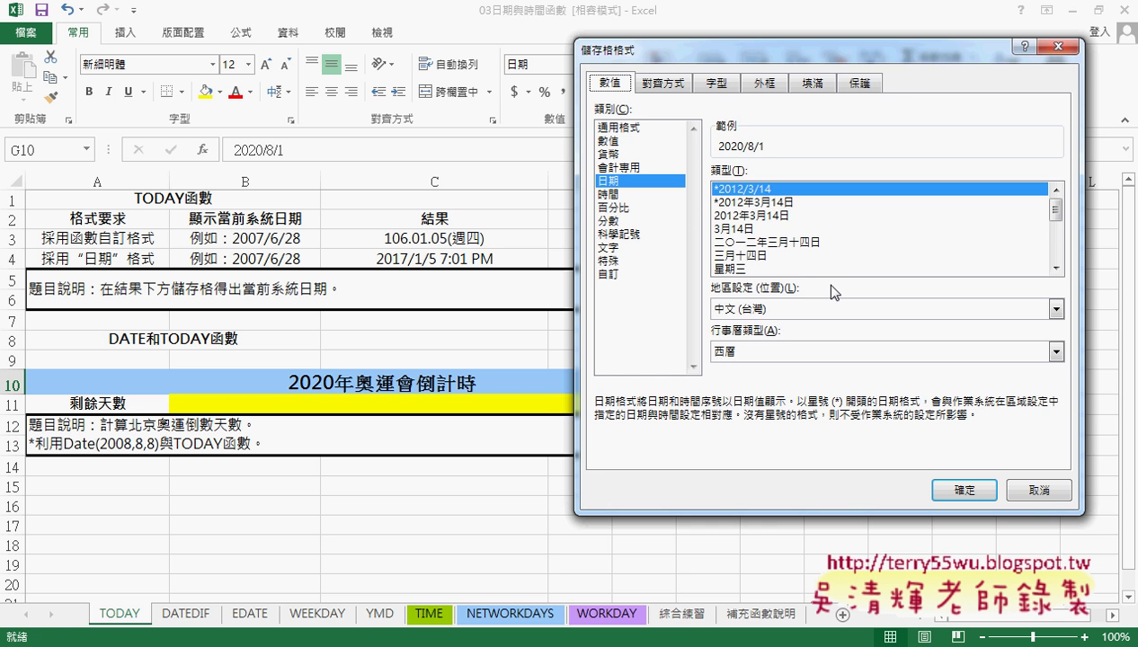
{"action": "left_click_drag", "start_coordinate": [746, 56], "coordinate": [780, 102]}
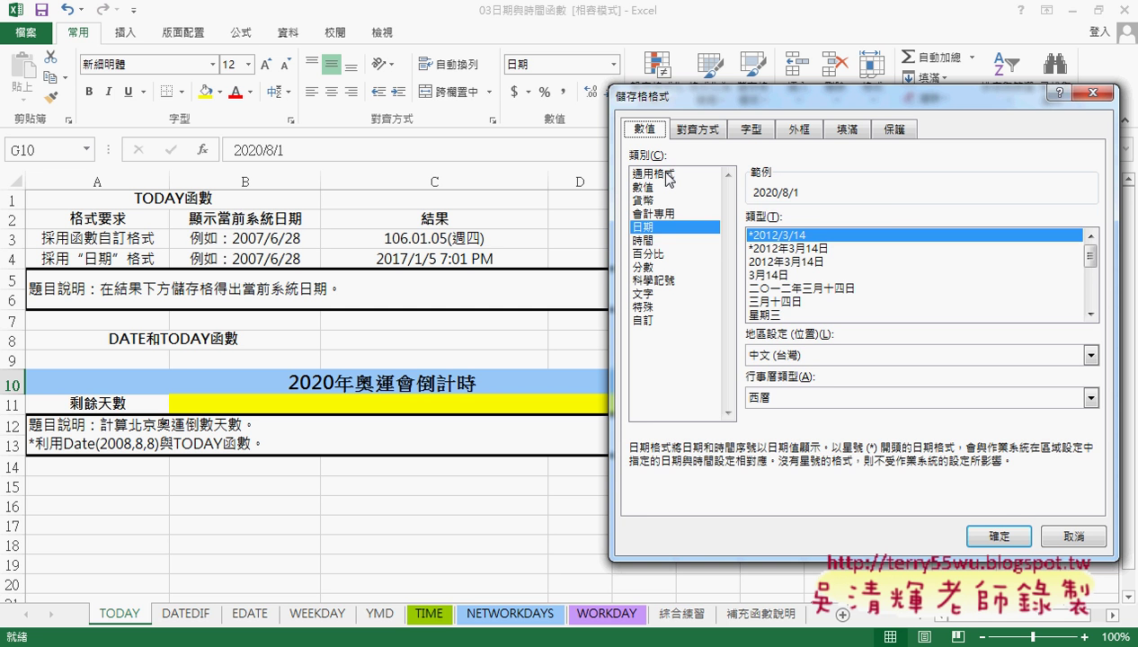
{"action": "left_click", "coordinate": [666, 177]}
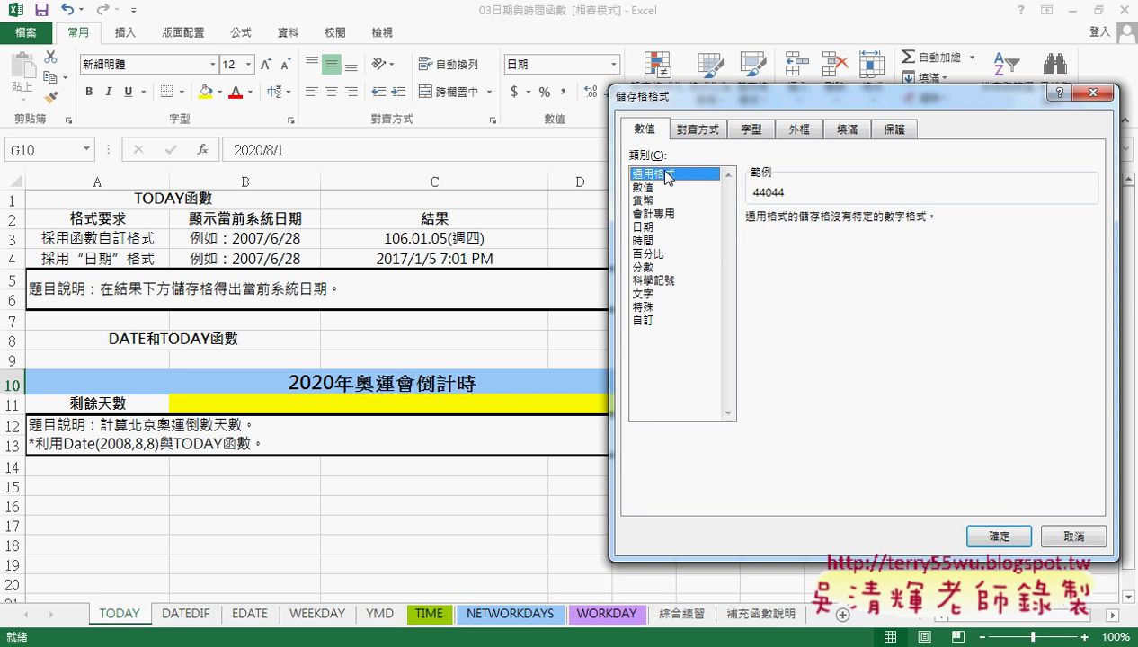
{"action": "left_click", "coordinate": [1002, 538]}
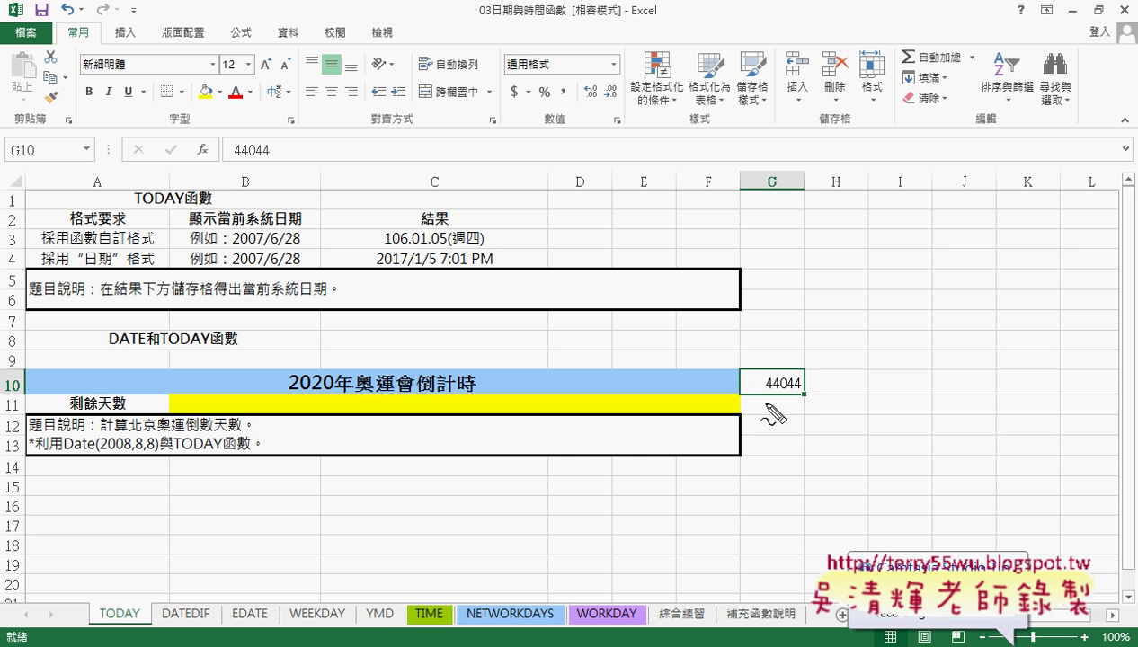
{"action": "left_click_drag", "start_coordinate": [767, 393], "coordinate": [808, 395]}
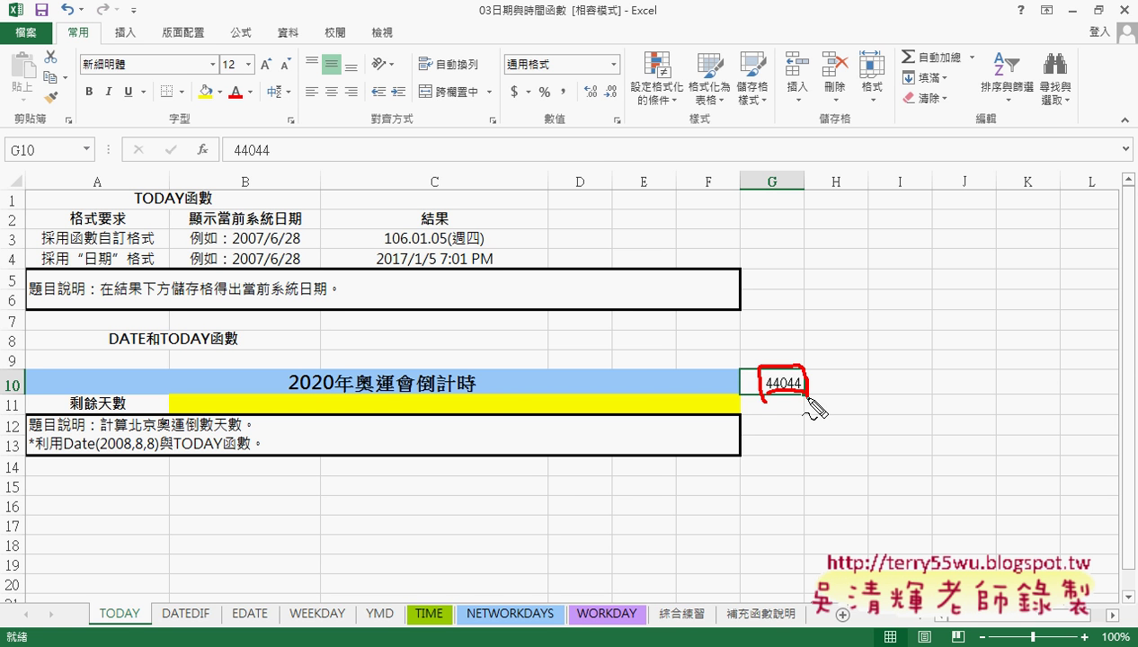
{"action": "key", "text": "Escape"}
Inspect C3's number format in Format Cells, then close it without changes
{"action": "left_click", "coordinate": [485, 232]}
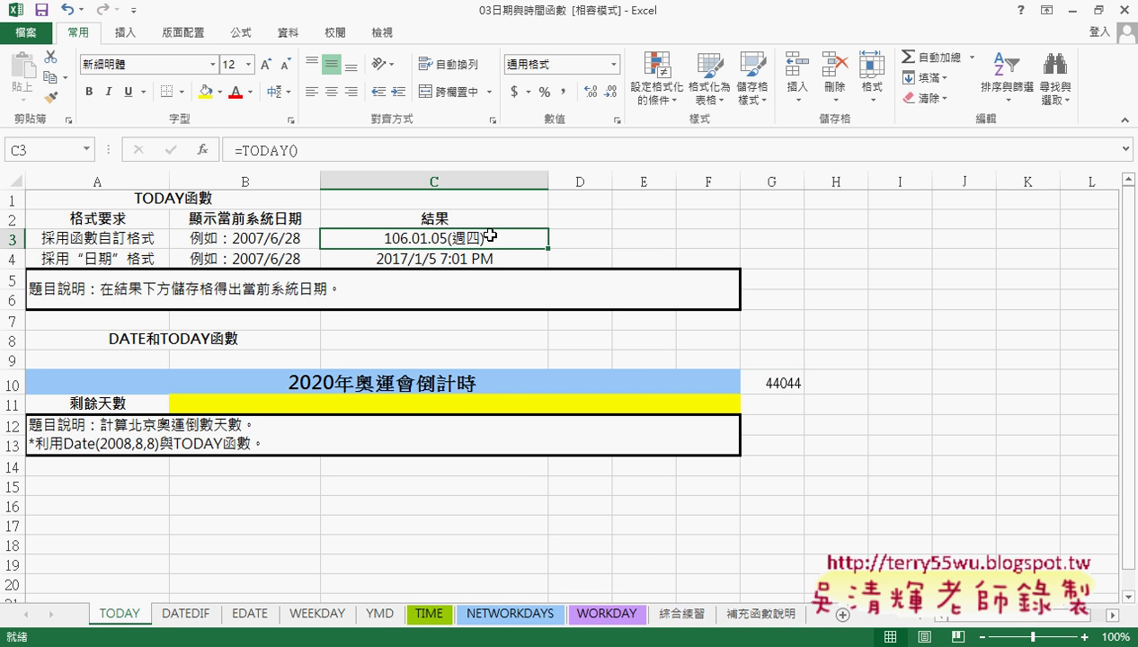
{"action": "right_click", "coordinate": [485, 232]}
{"action": "left_click", "coordinate": [548, 514]}
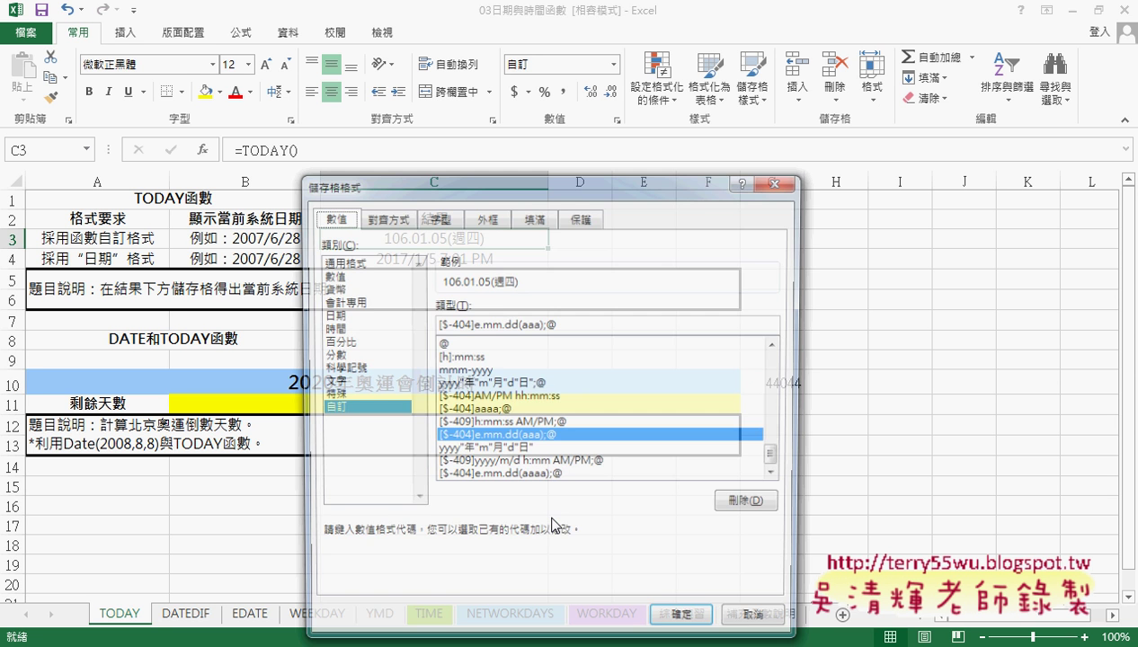
{"action": "left_click", "coordinate": [760, 627]}
Format C4 as General and reduce its decimals until it shows 42741
{"action": "left_click", "coordinate": [472, 257]}
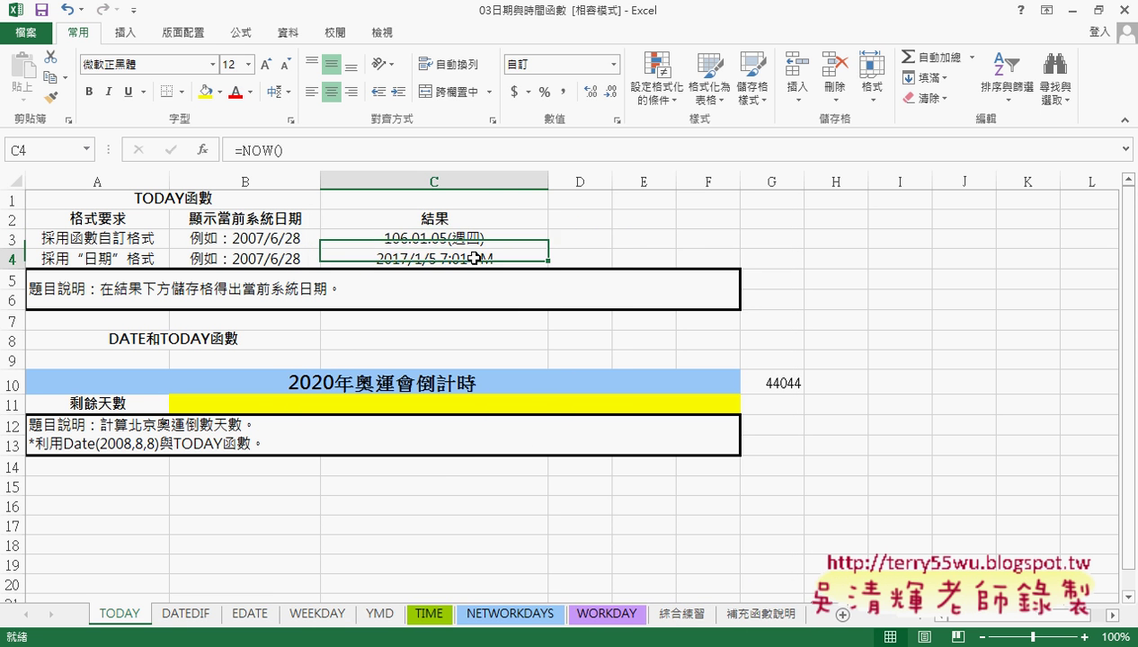
{"action": "right_click", "coordinate": [474, 258]}
{"action": "left_click", "coordinate": [538, 538]}
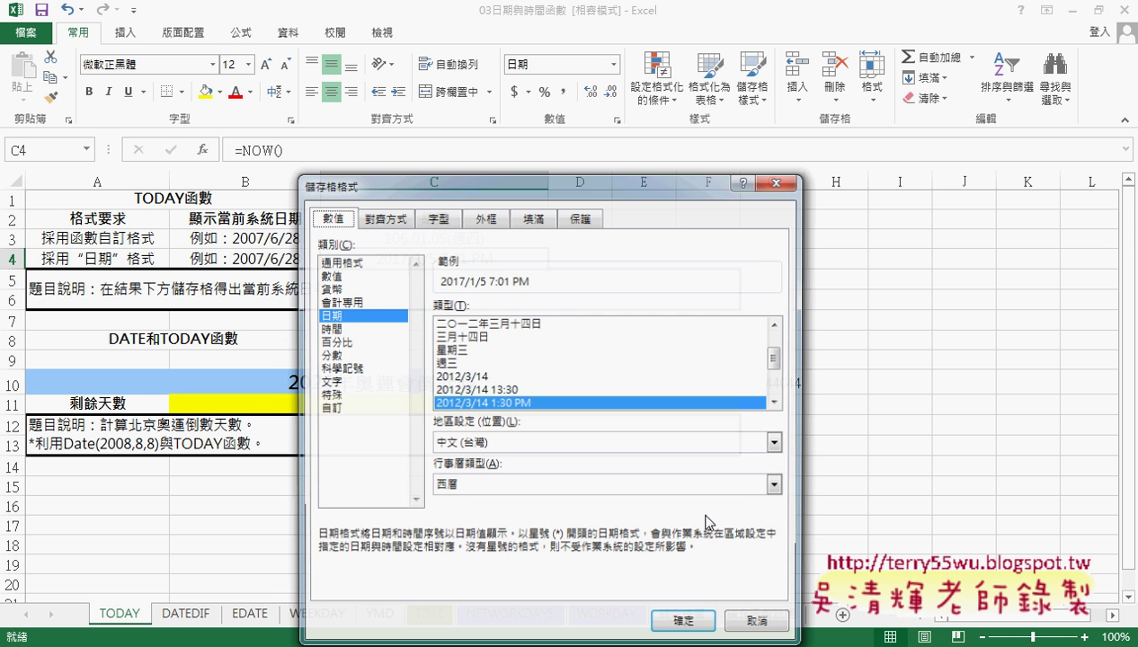
{"action": "left_click", "coordinate": [352, 260]}
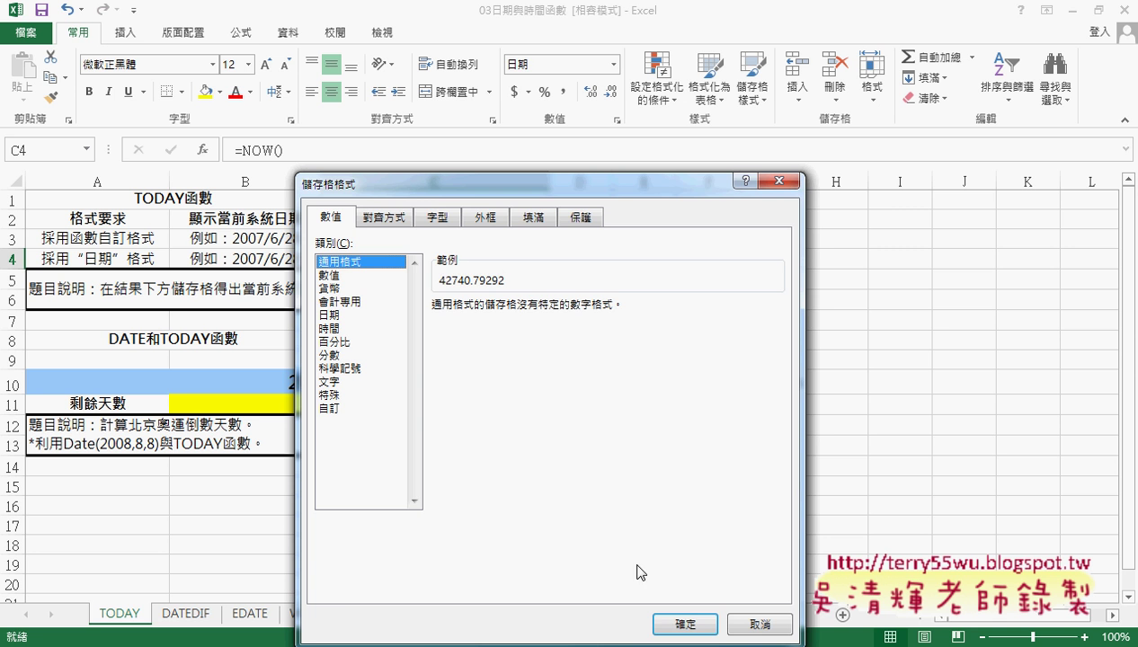
{"action": "left_click", "coordinate": [686, 624]}
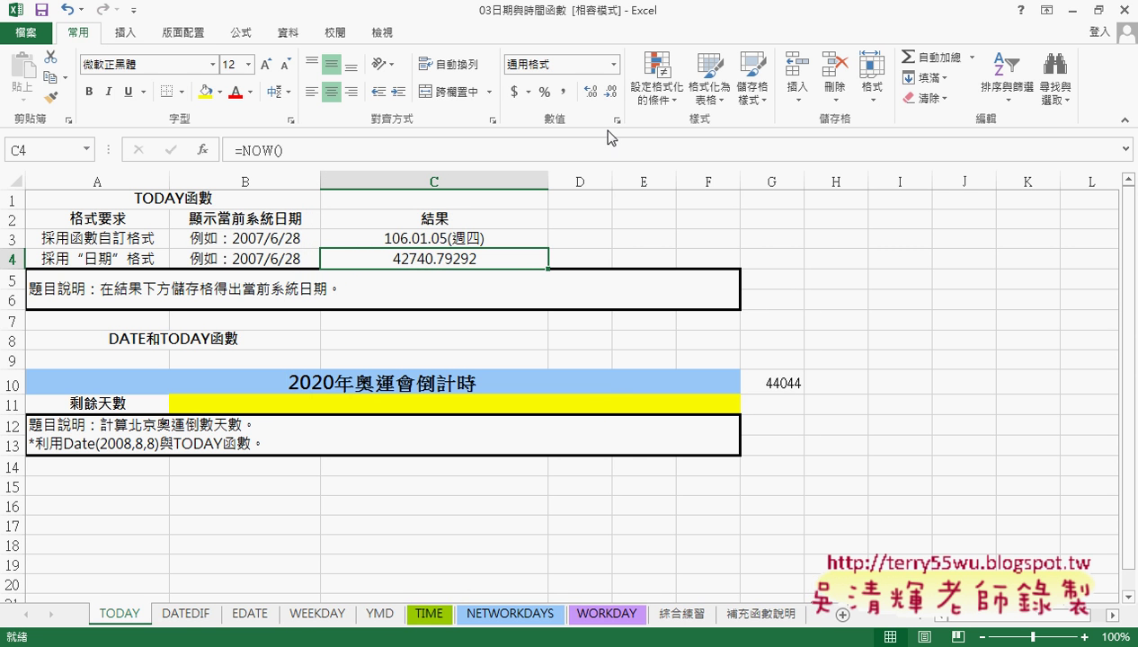
{"action": "left_click", "coordinate": [612, 94]}
{"action": "left_click", "coordinate": [612, 95]}
{"action": "left_click", "coordinate": [612, 95]}
{"action": "left_click", "coordinate": [612, 95]}
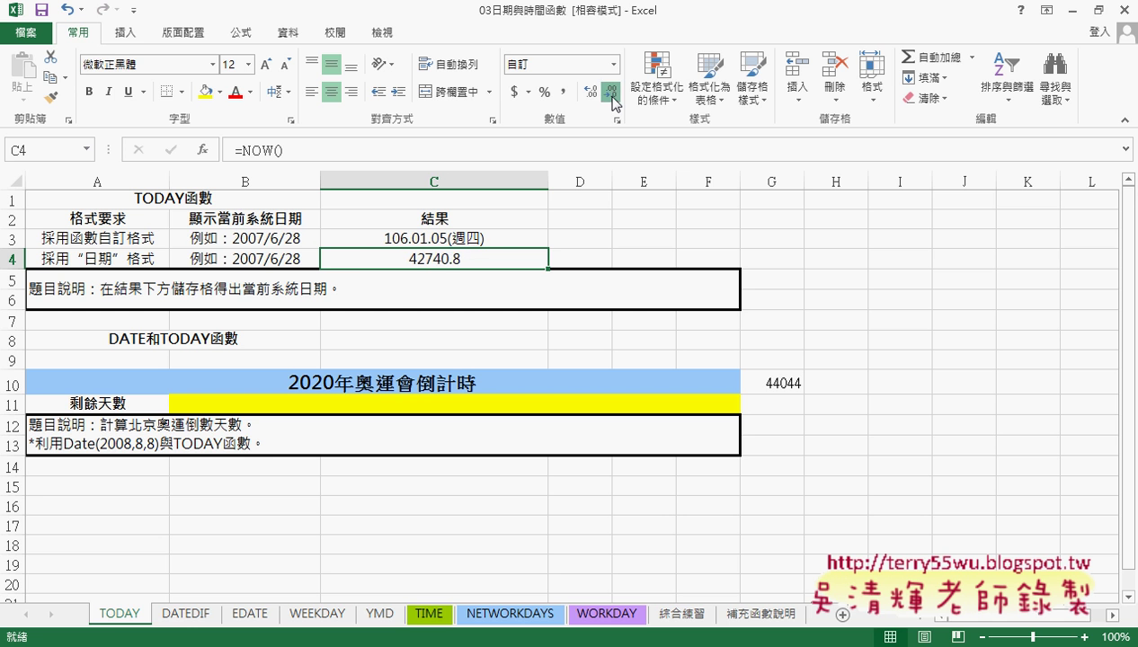
{"action": "left_click", "coordinate": [612, 95]}
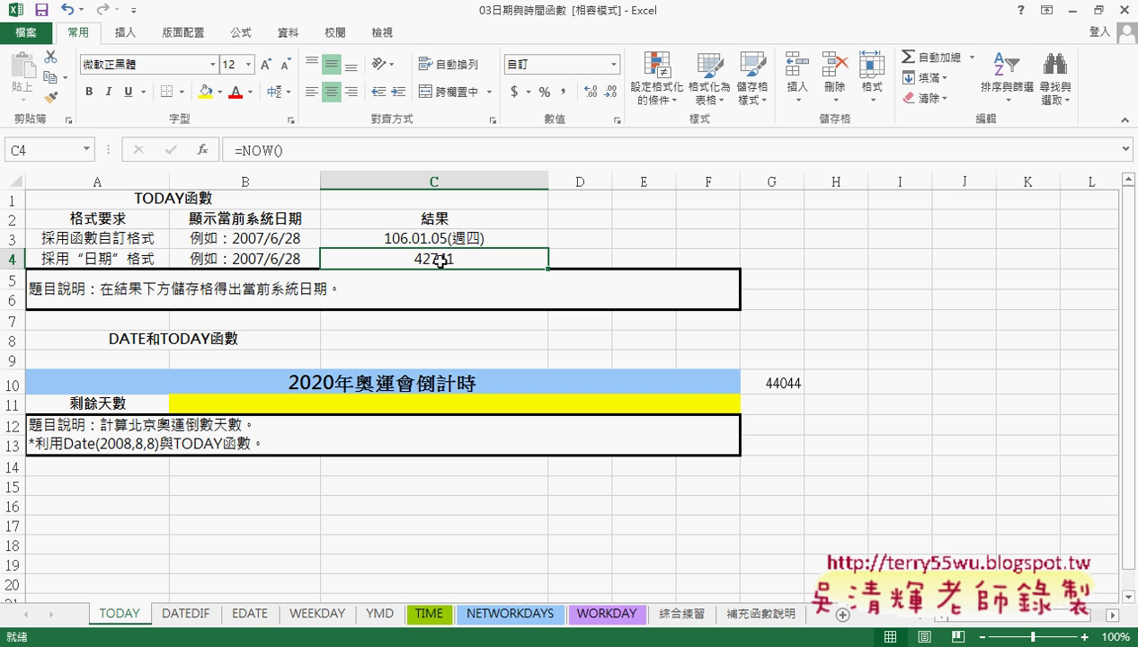
Compare G10's serial value with C4's NOW formula
{"action": "left_click", "coordinate": [774, 382]}
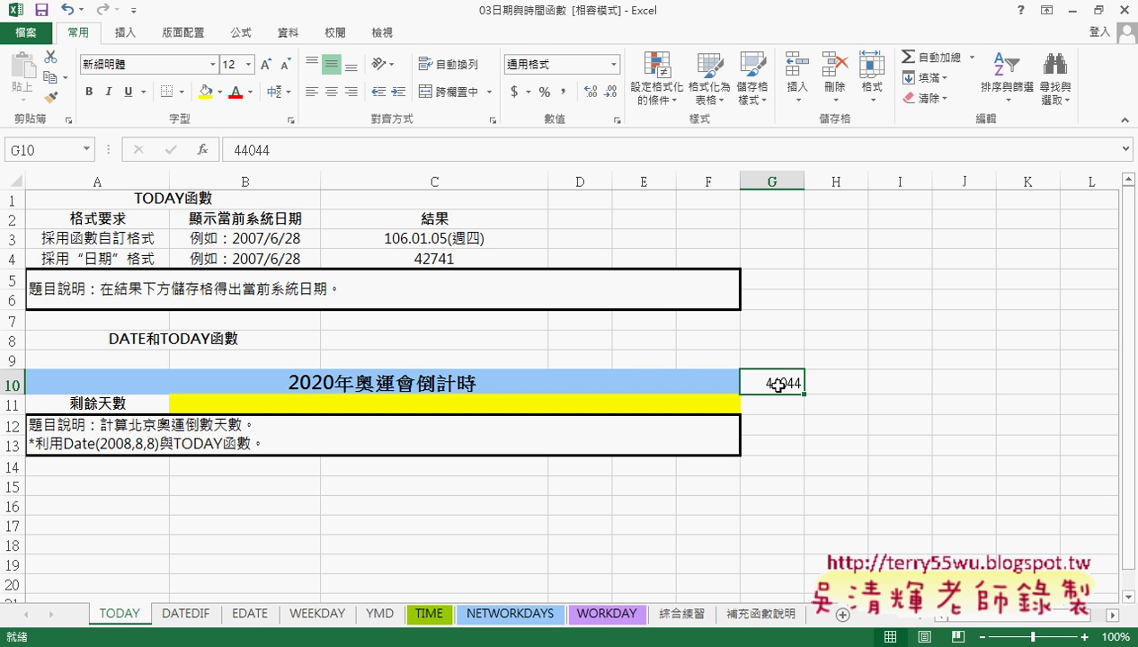
{"action": "left_click", "coordinate": [437, 258]}
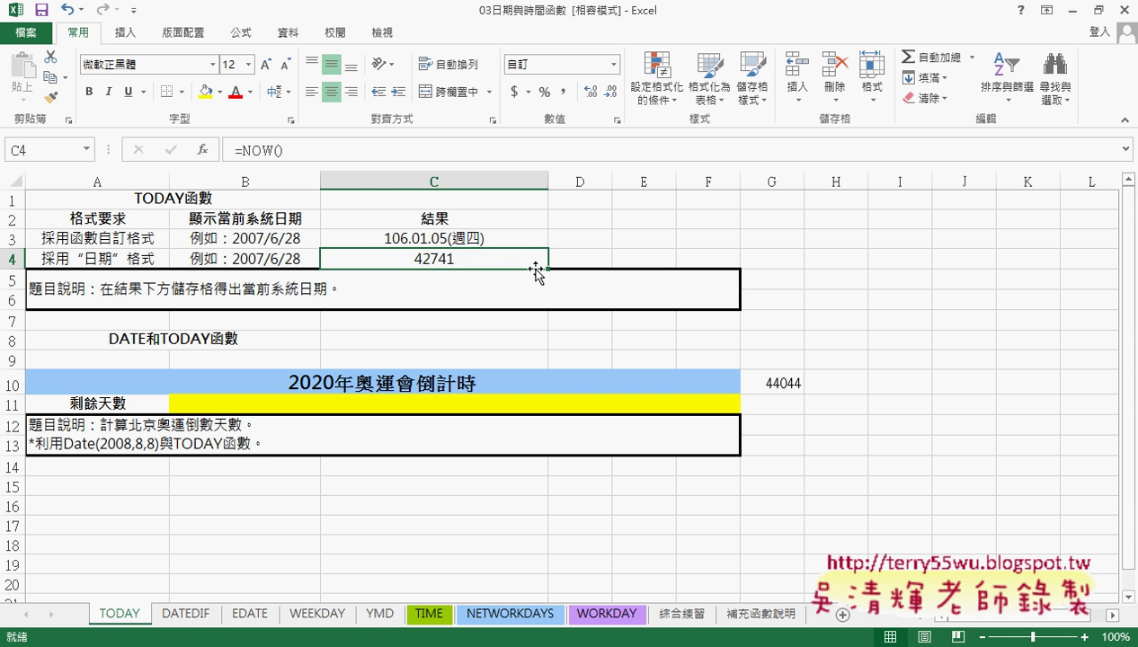
{"action": "left_click", "coordinate": [769, 384]}
{"action": "left_click", "coordinate": [434, 257]}
{"action": "left_click_drag", "start_coordinate": [805, 387], "coordinate": [804, 392]}
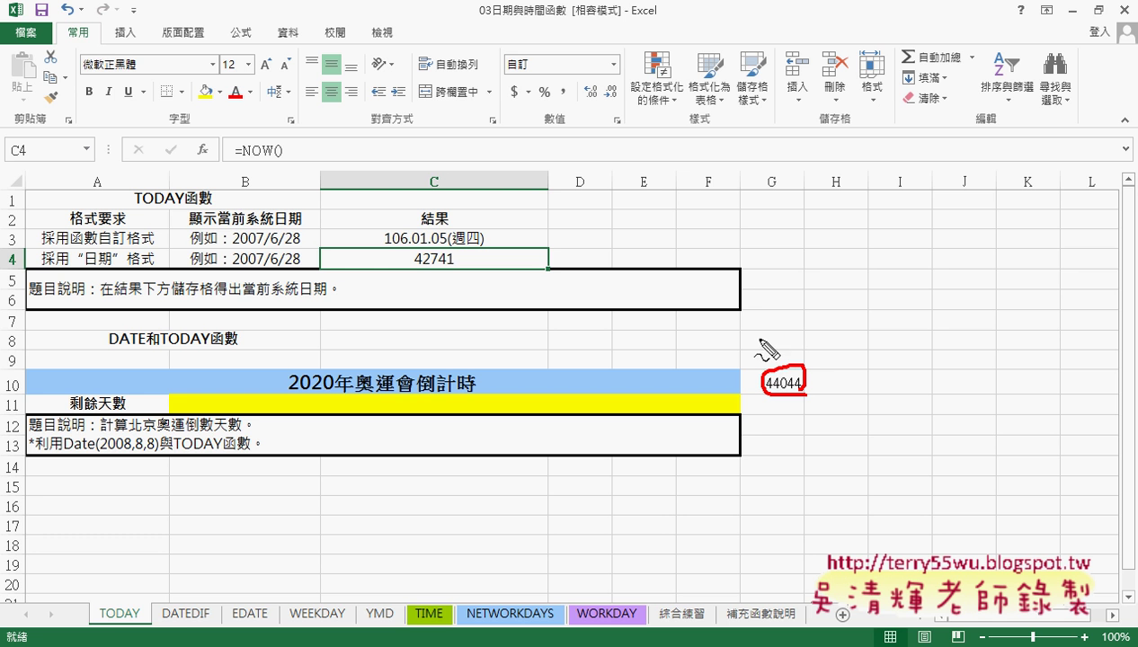
{"action": "mouse_move", "coordinate": [762, 357]}
{"action": "left_mouse_down"}
{"action": "mouse_move", "coordinate": [761, 316]}
{"action": "mouse_move", "coordinate": [791, 340]}
{"action": "mouse_move", "coordinate": [780, 350]}
{"action": "mouse_move", "coordinate": [793, 326]}
{"action": "mouse_move", "coordinate": [860, 361]}
{"action": "left_mouse_up"}
{"action": "left_click_drag", "start_coordinate": [901, 289], "coordinate": [854, 367]}
{"action": "left_click_drag", "start_coordinate": [910, 317], "coordinate": [905, 346]}
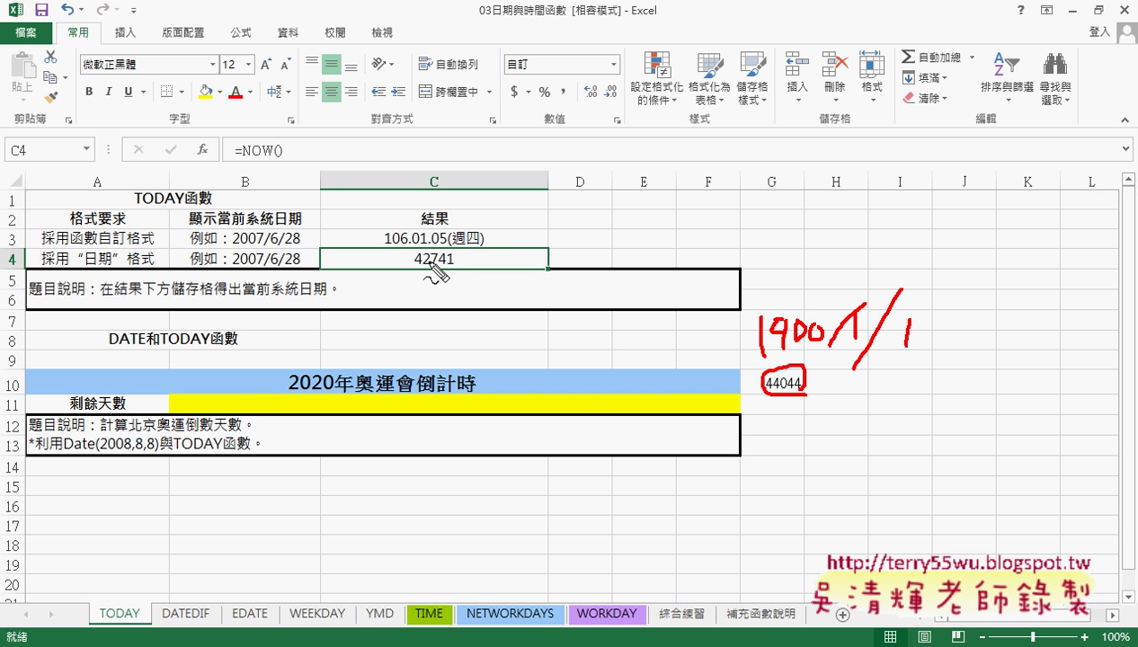
{"action": "left_click_drag", "start_coordinate": [413, 267], "coordinate": [455, 267]}
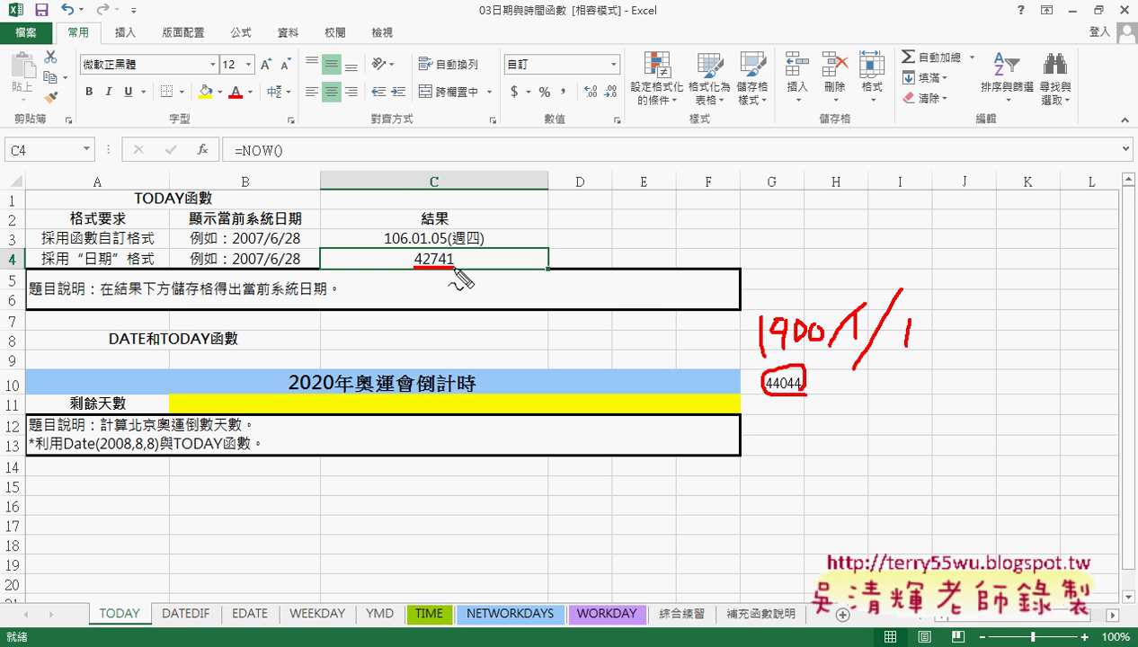
Add seven decimal places to C4 to reveal its fractional time value
{"action": "key", "text": "Escape"}
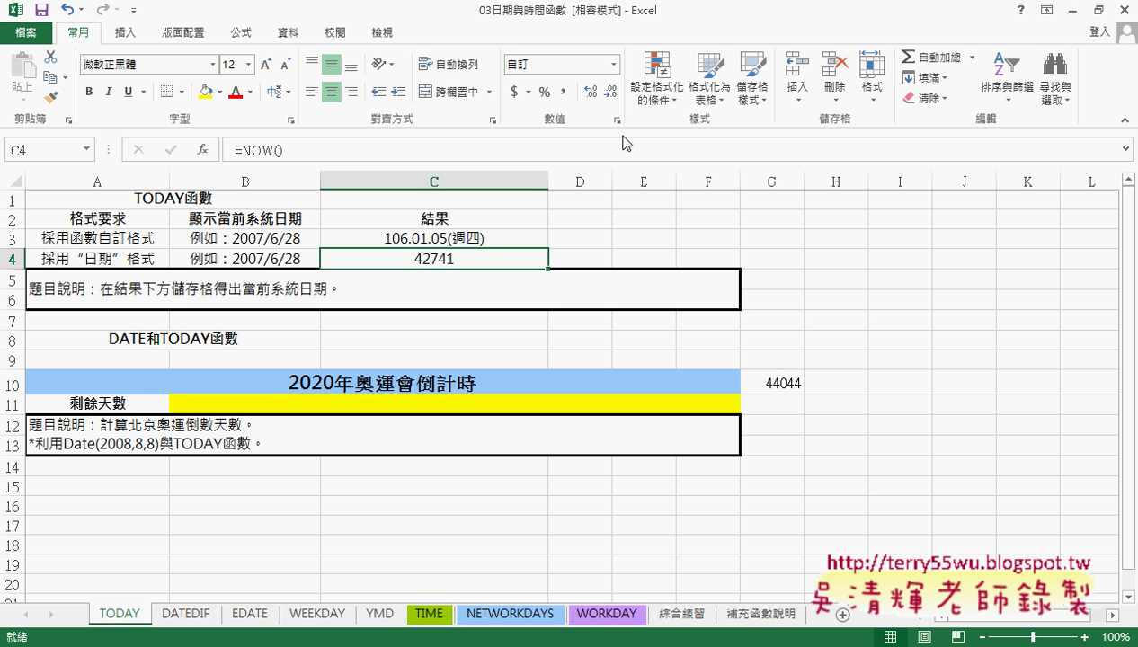
{"action": "left_click", "coordinate": [590, 93]}
{"action": "left_click", "coordinate": [590, 94]}
{"action": "left_click", "coordinate": [590, 93]}
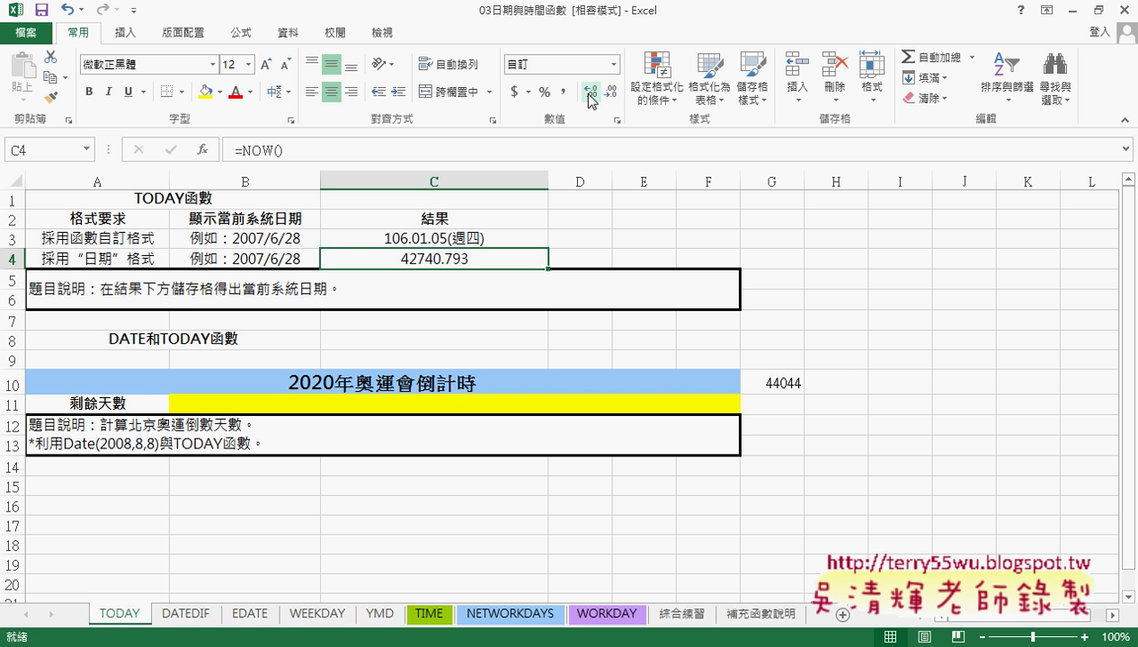
{"action": "left_click", "coordinate": [589, 94]}
{"action": "left_click", "coordinate": [589, 94]}
{"action": "left_click", "coordinate": [590, 94]}
{"action": "left_click", "coordinate": [589, 93]}
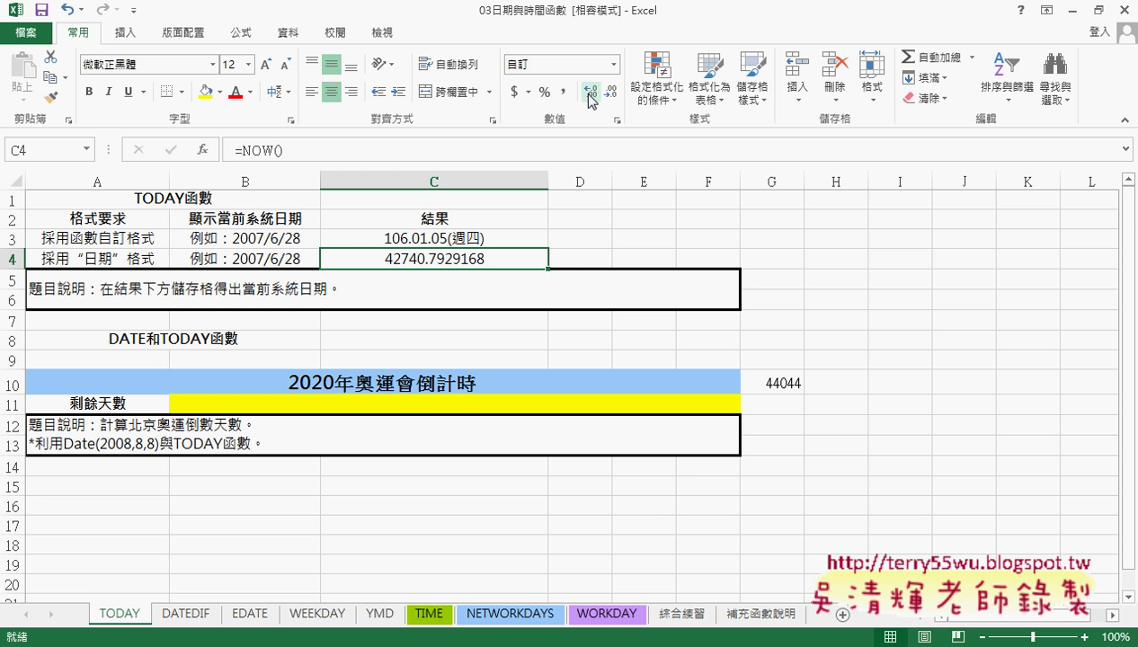
{"action": "left_click", "coordinate": [590, 94]}
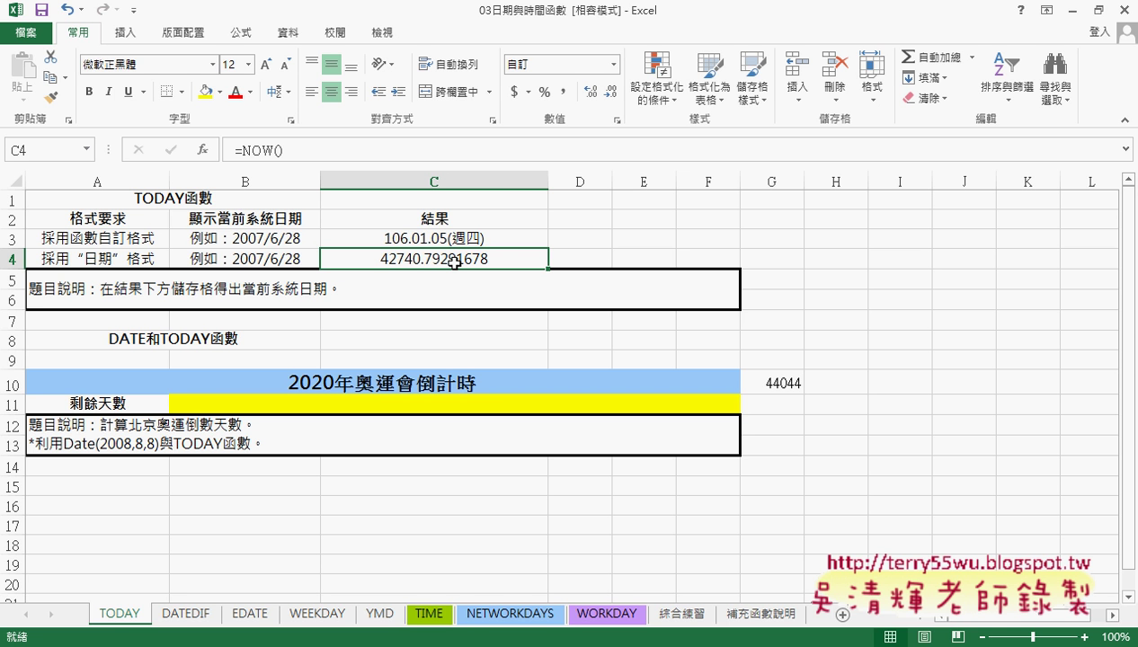
Format C4 with the Time type 2012/3/14 1:30 PM so it shows 2017/1/5 7:01 PM
{"action": "right_click", "coordinate": [454, 262]}
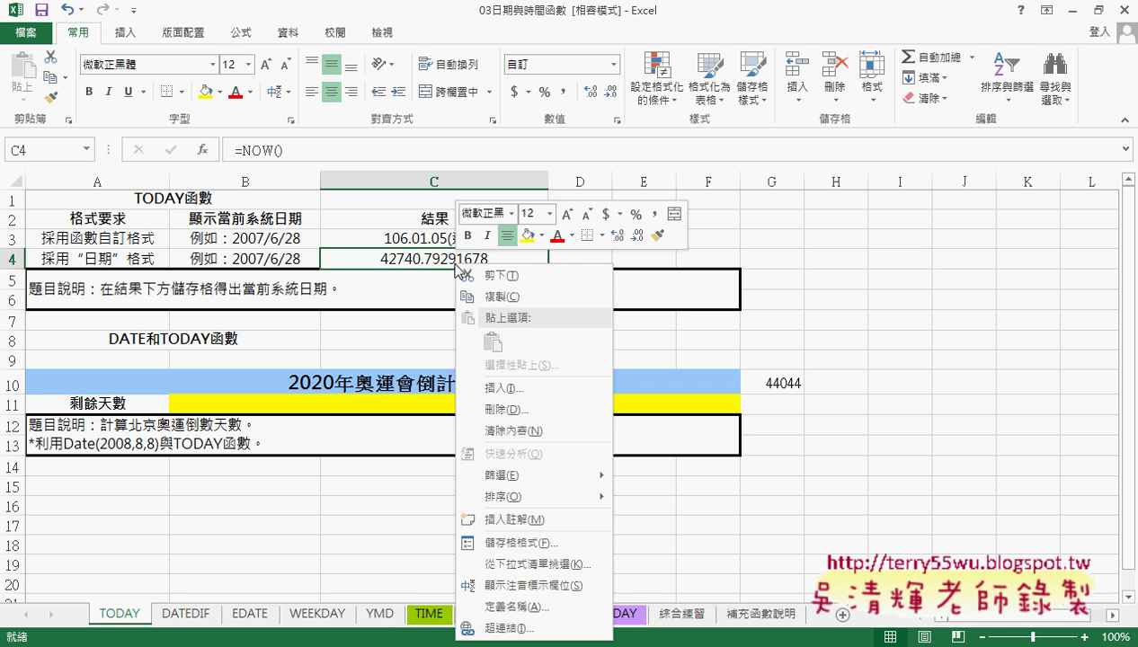
{"action": "left_click", "coordinate": [512, 540]}
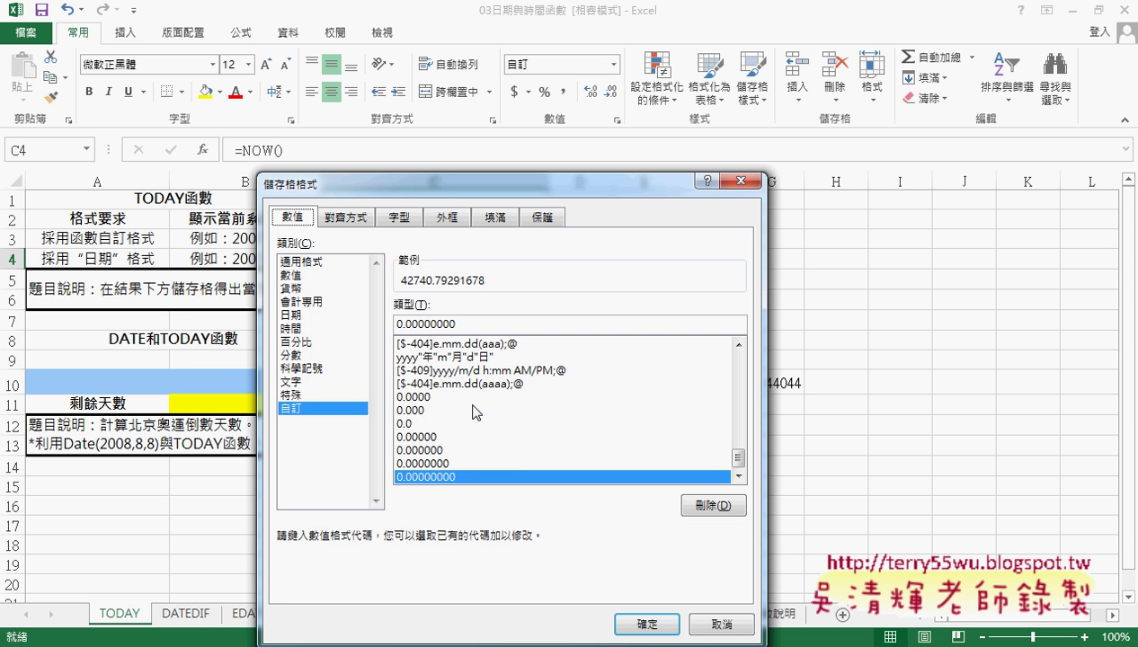
{"action": "left_click", "coordinate": [295, 328]}
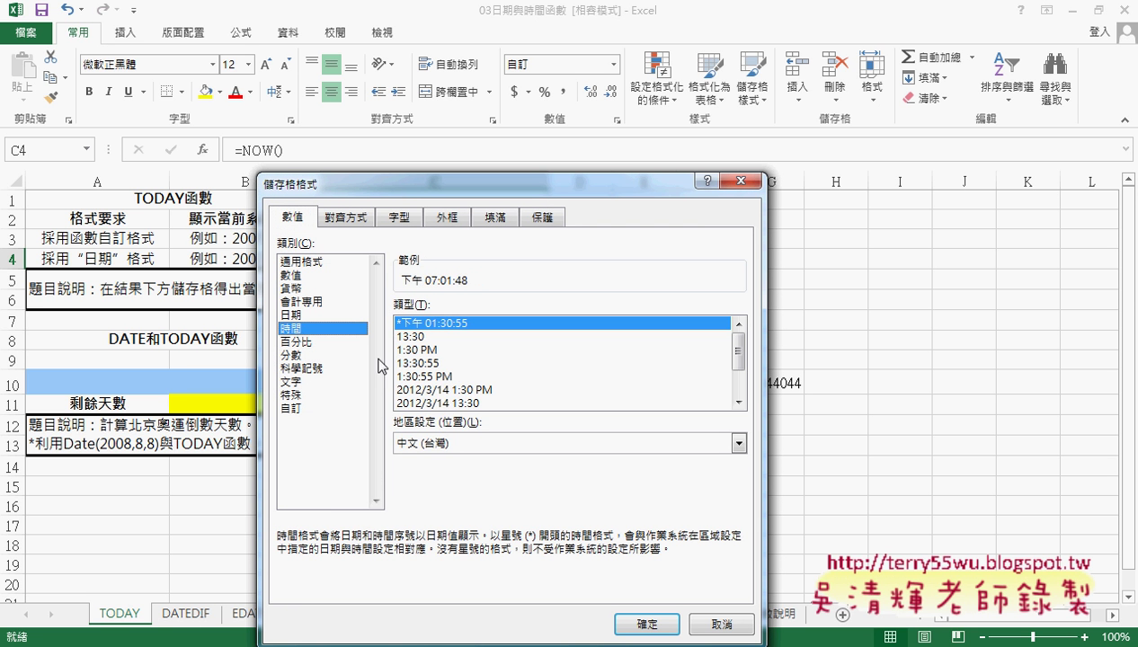
{"action": "left_click", "coordinate": [454, 390]}
{"action": "left_click", "coordinate": [658, 629]}
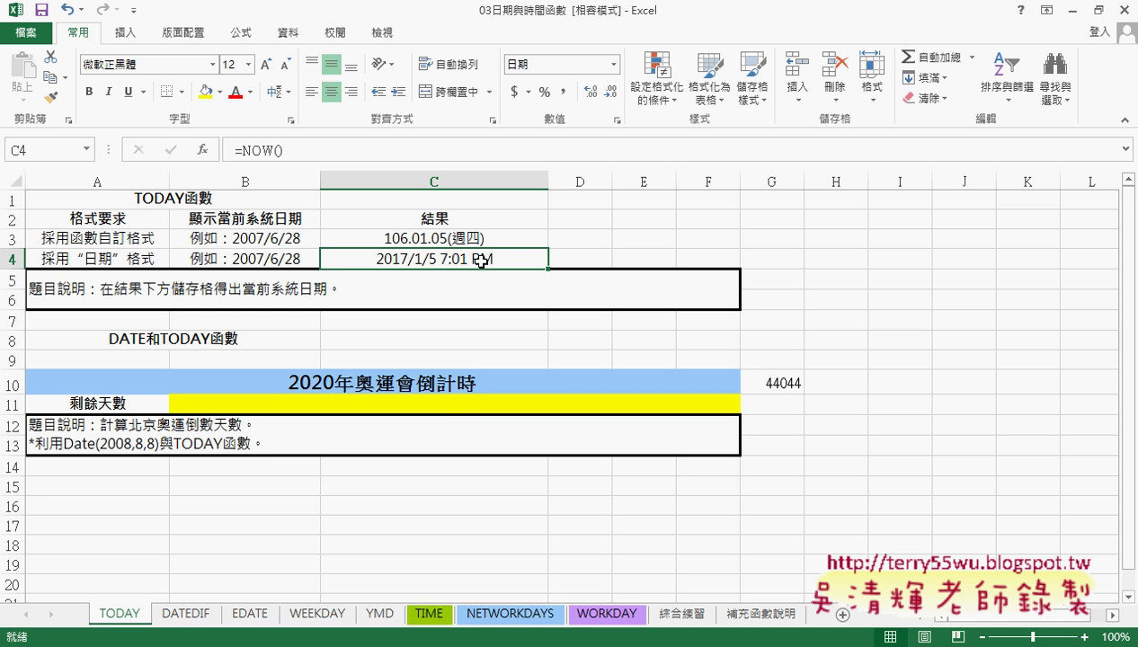
{"action": "left_click", "coordinate": [477, 407]}
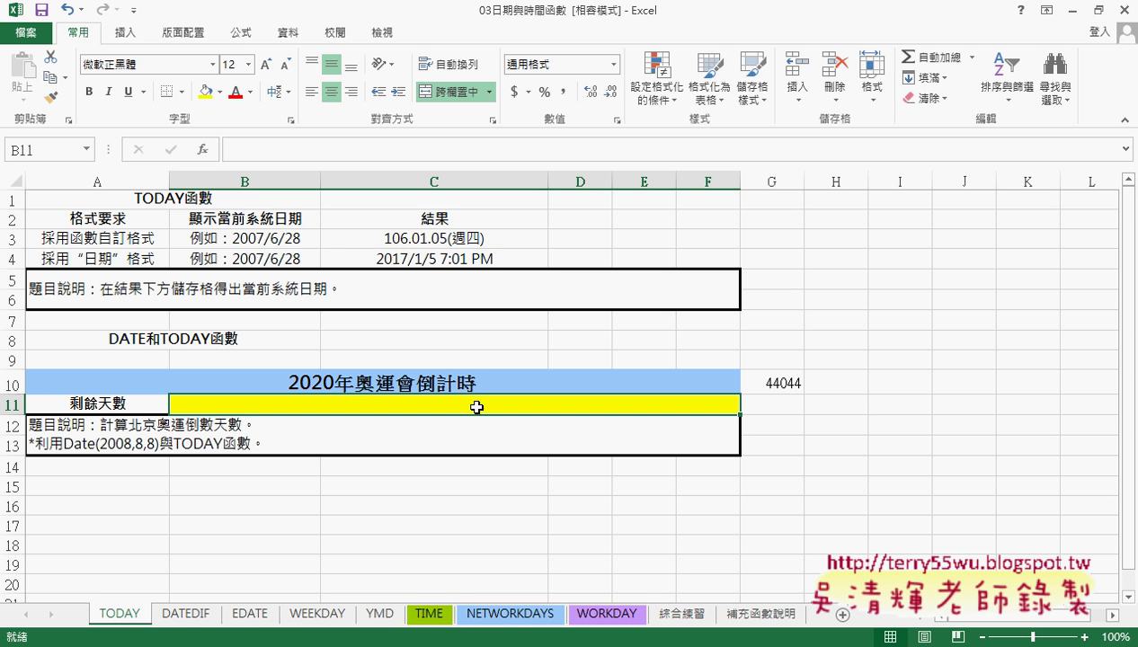
Format G10 as a Date so it shows 2020/8/1
{"action": "left_click", "coordinate": [771, 384]}
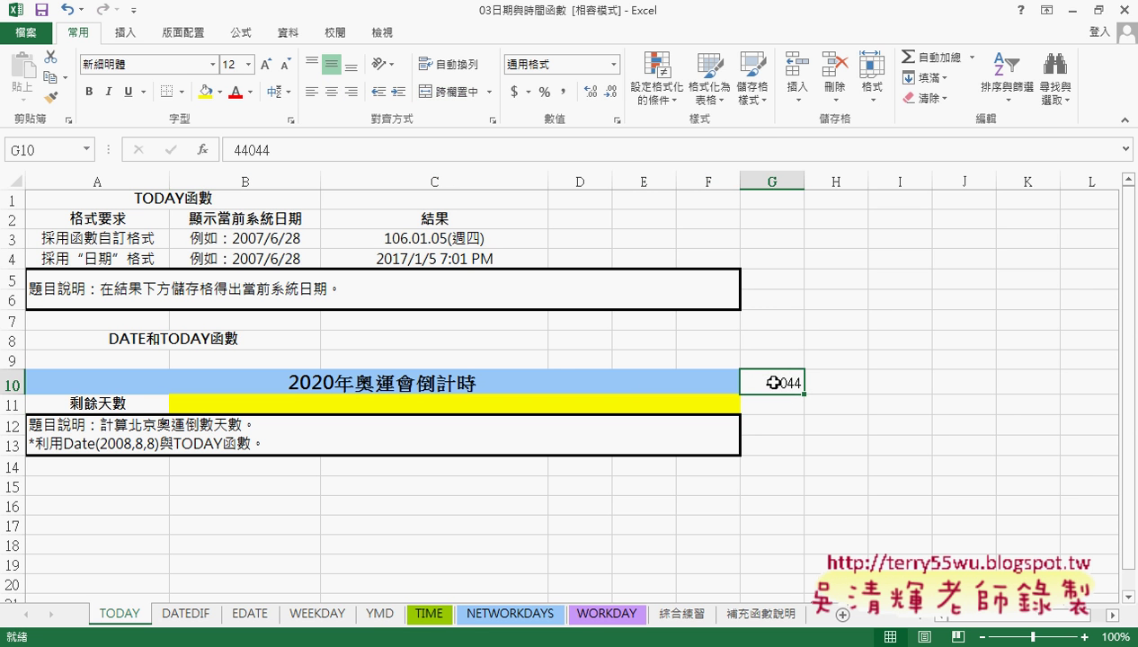
{"action": "right_click", "coordinate": [771, 384]}
{"action": "left_click", "coordinate": [826, 285]}
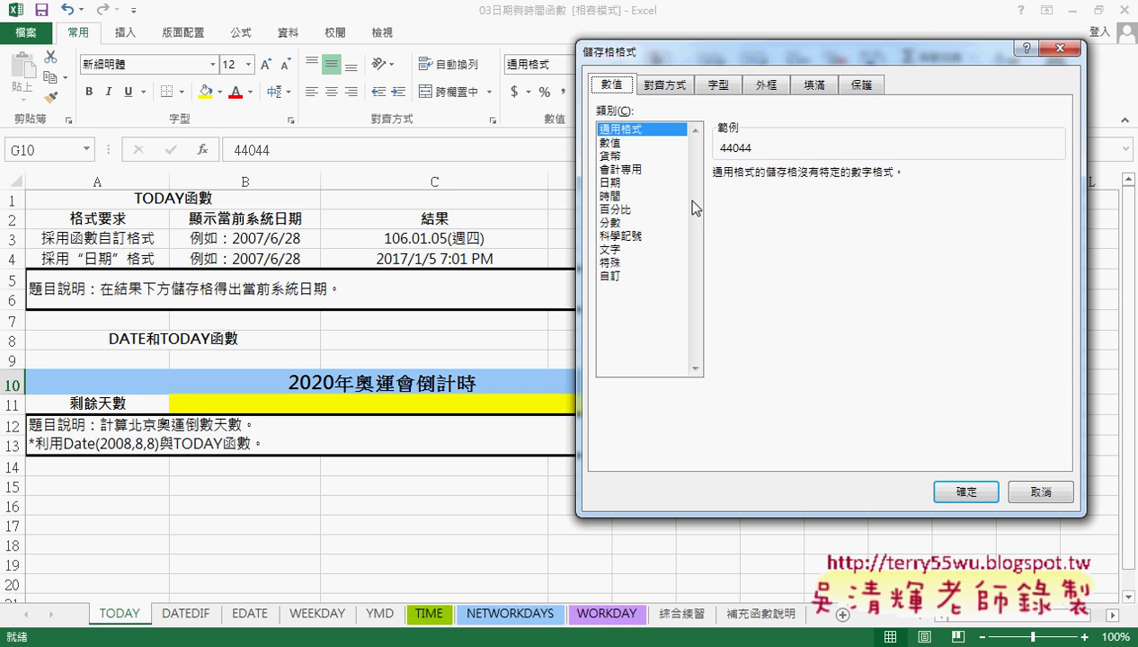
{"action": "left_click", "coordinate": [613, 183]}
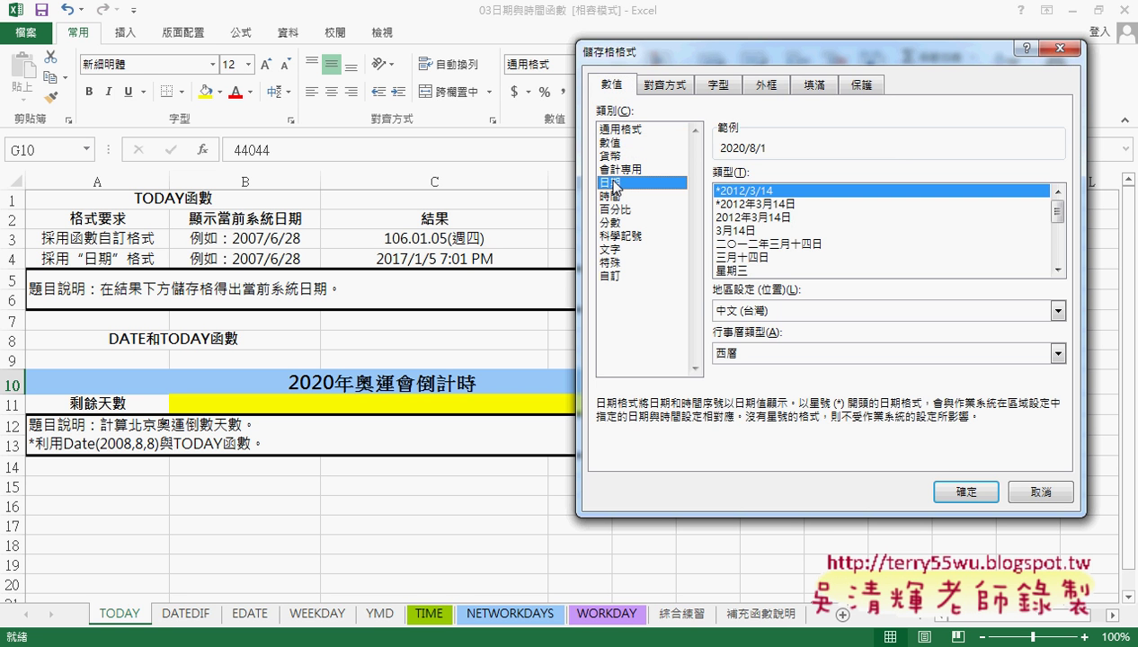
{"action": "left_click", "coordinate": [952, 478]}
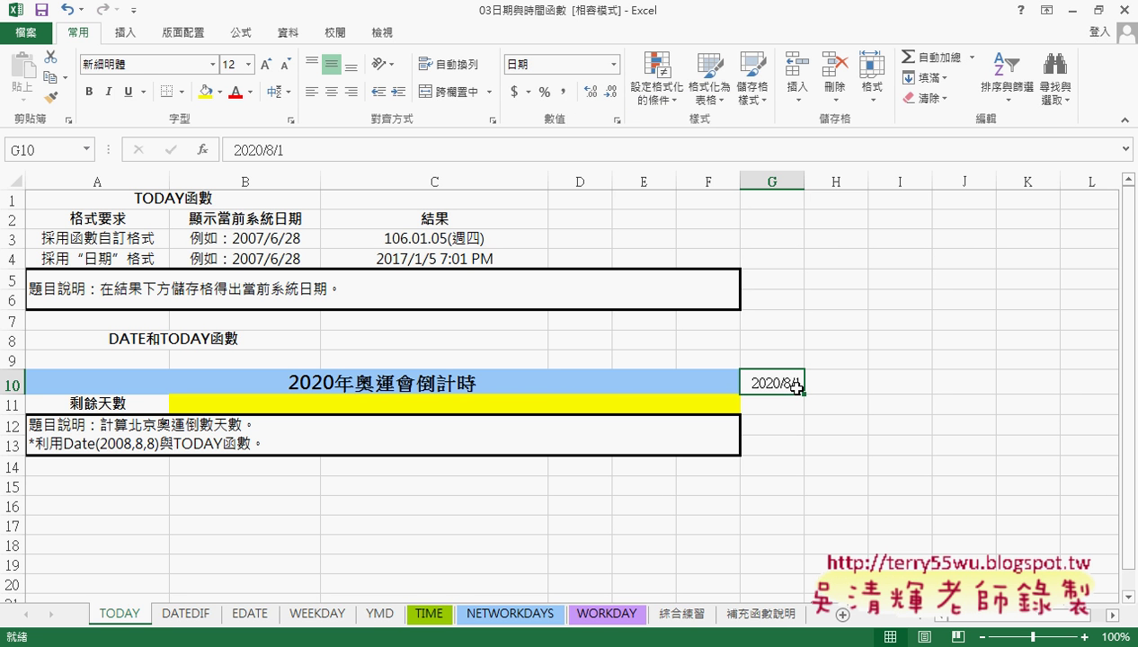
Enter =G10-C3 in B11 to get the 1304-day countdown
{"action": "left_click", "coordinate": [630, 401]}
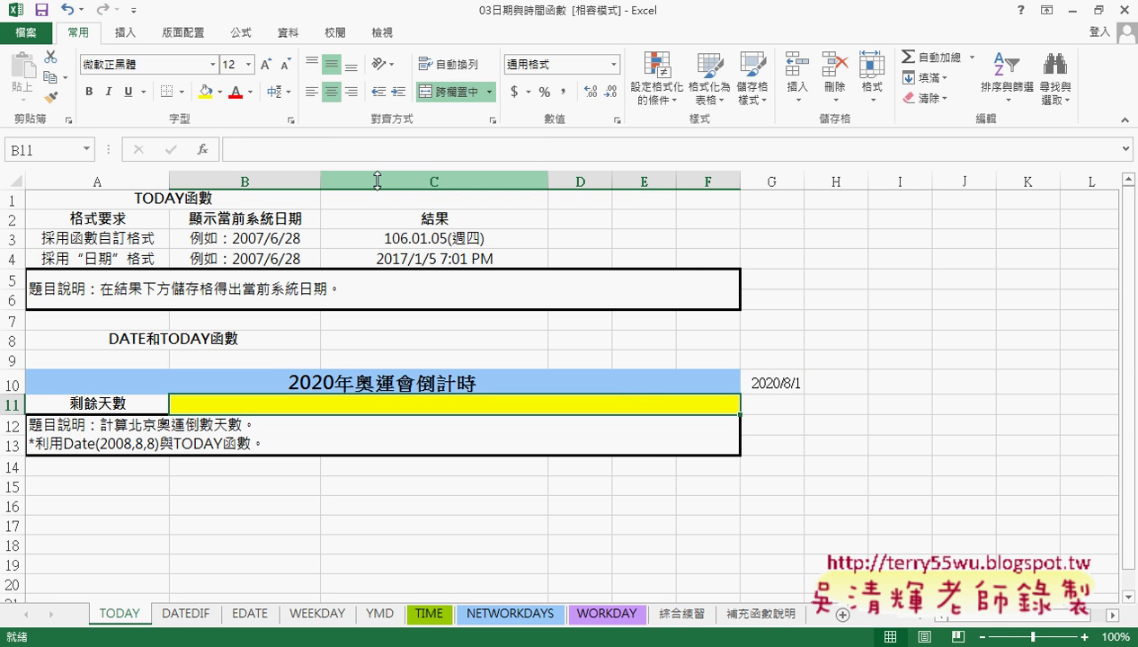
{"action": "left_click", "coordinate": [259, 151]}
{"action": "type", "text": "="}
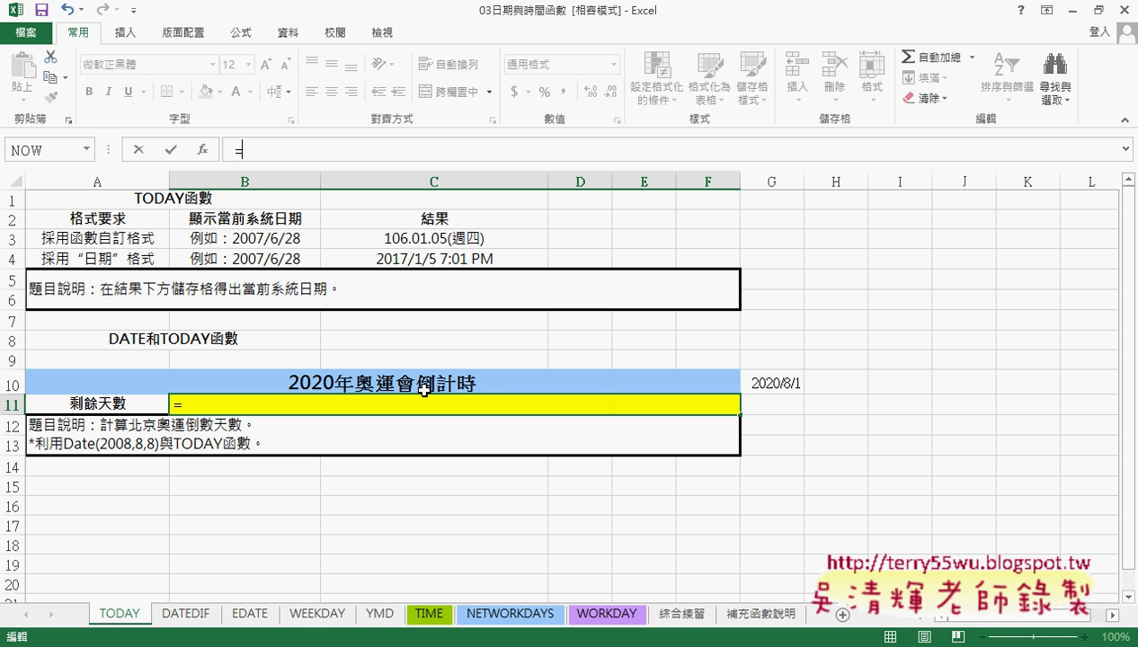
{"action": "left_click", "coordinate": [777, 387]}
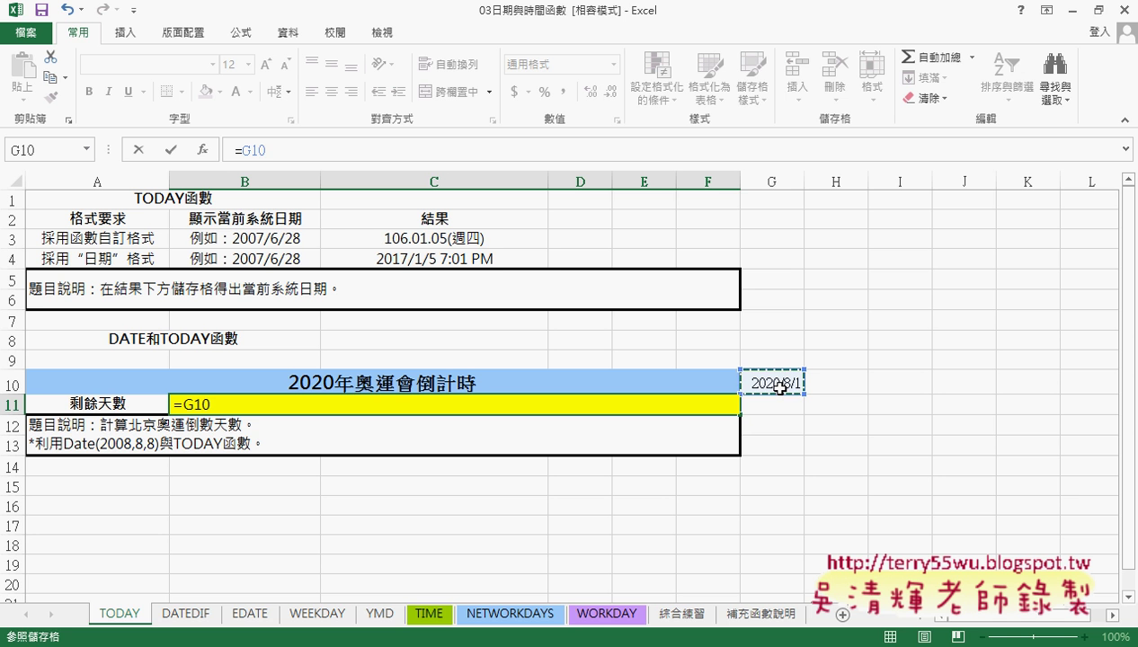
{"action": "type", "text": "-"}
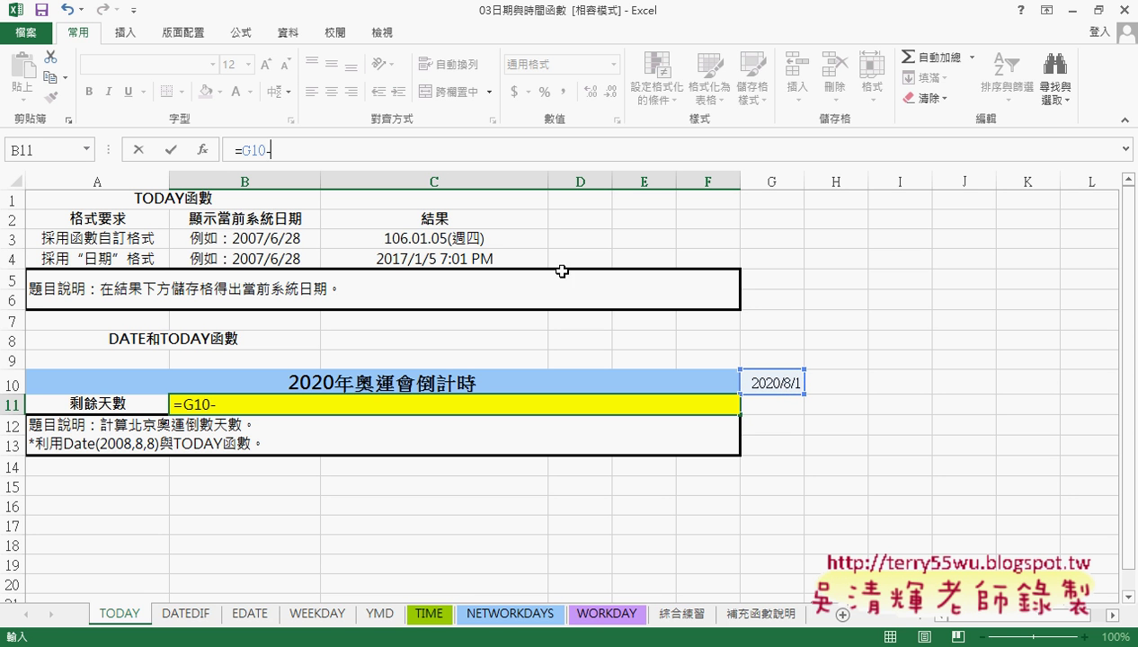
{"action": "left_click", "coordinate": [498, 243]}
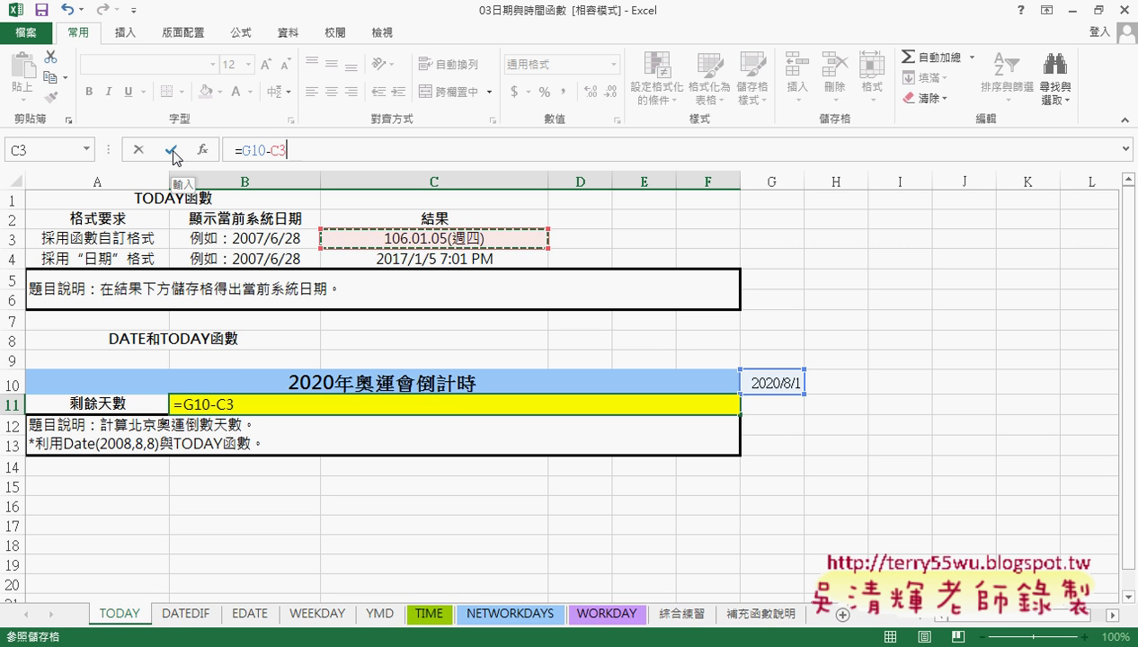
{"action": "left_click", "coordinate": [171, 151]}
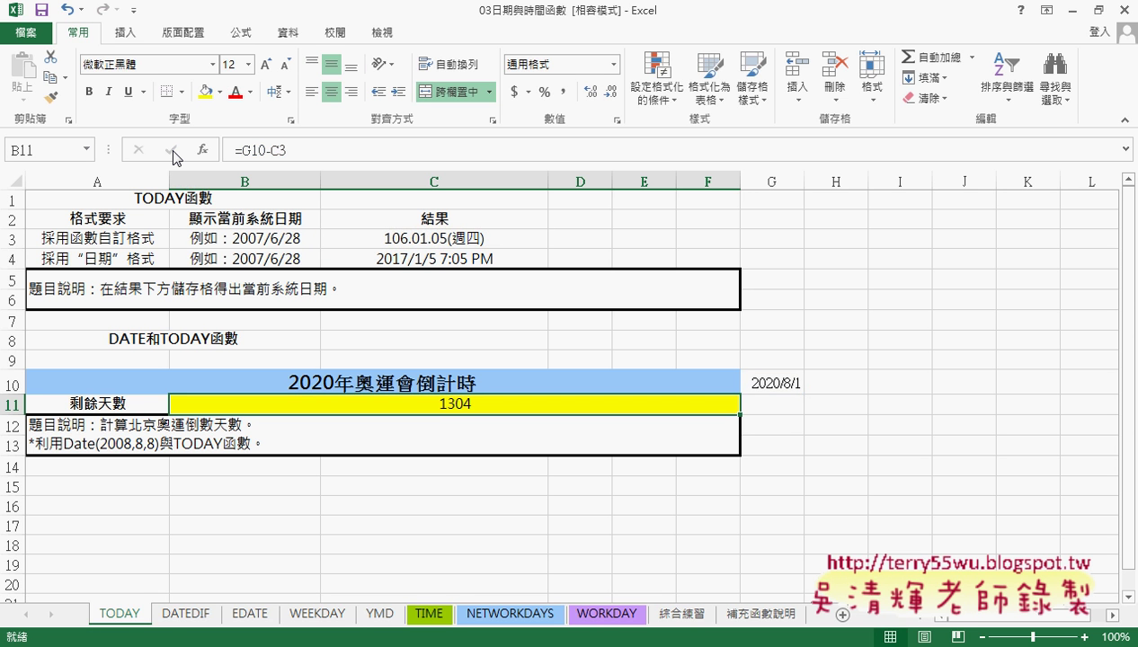
{"action": "right_click", "coordinate": [485, 409]}
{"action": "left_click", "coordinate": [541, 308]}
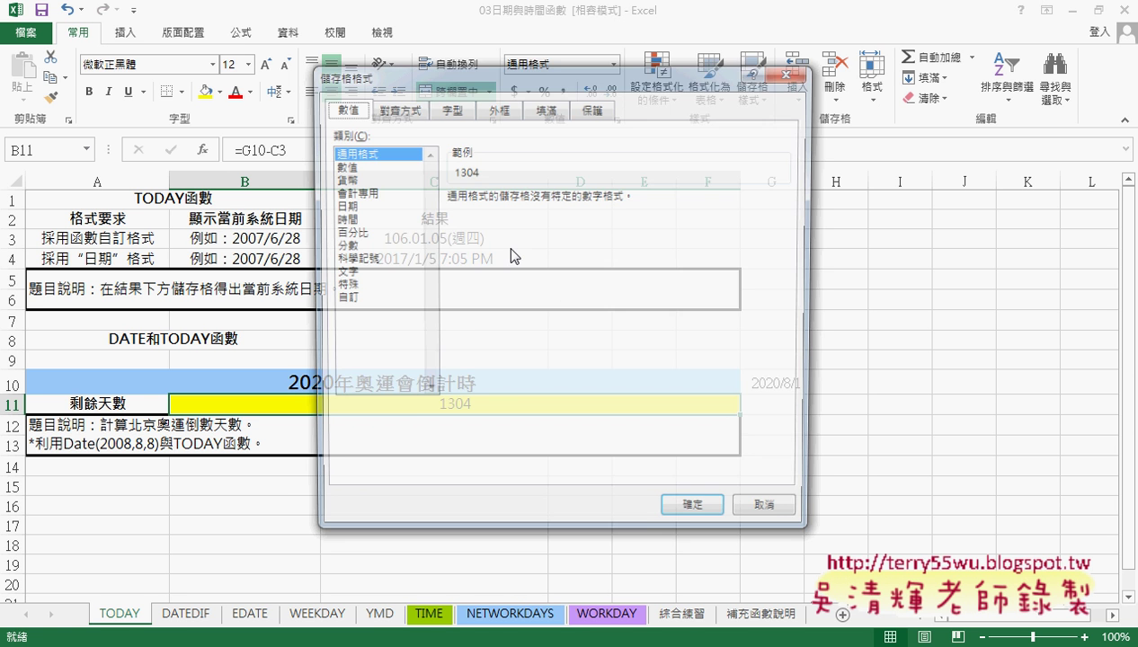
{"action": "left_click", "coordinate": [358, 205]}
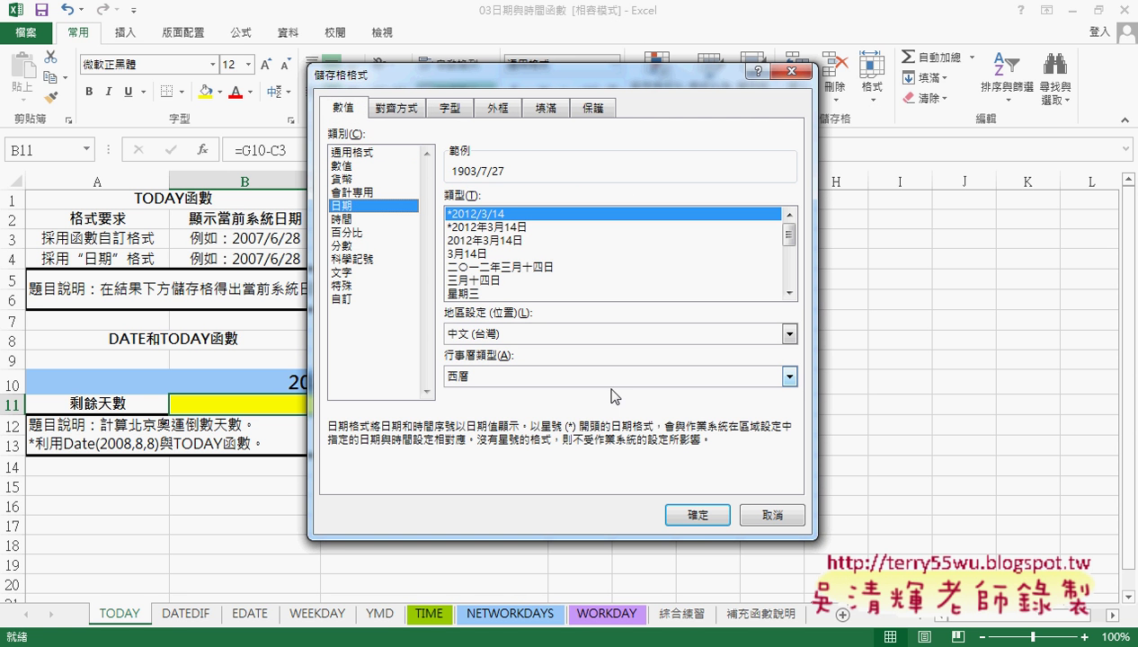
{"action": "left_click", "coordinate": [695, 514]}
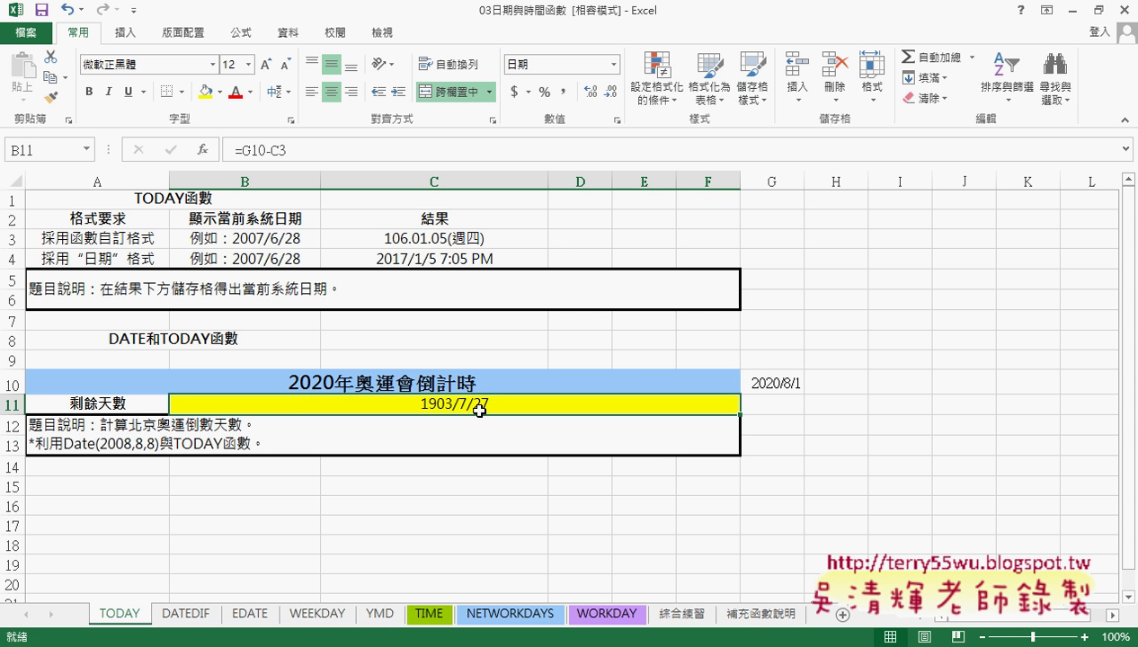
{"action": "right_click", "coordinate": [479, 409]}
{"action": "left_click", "coordinate": [539, 287]}
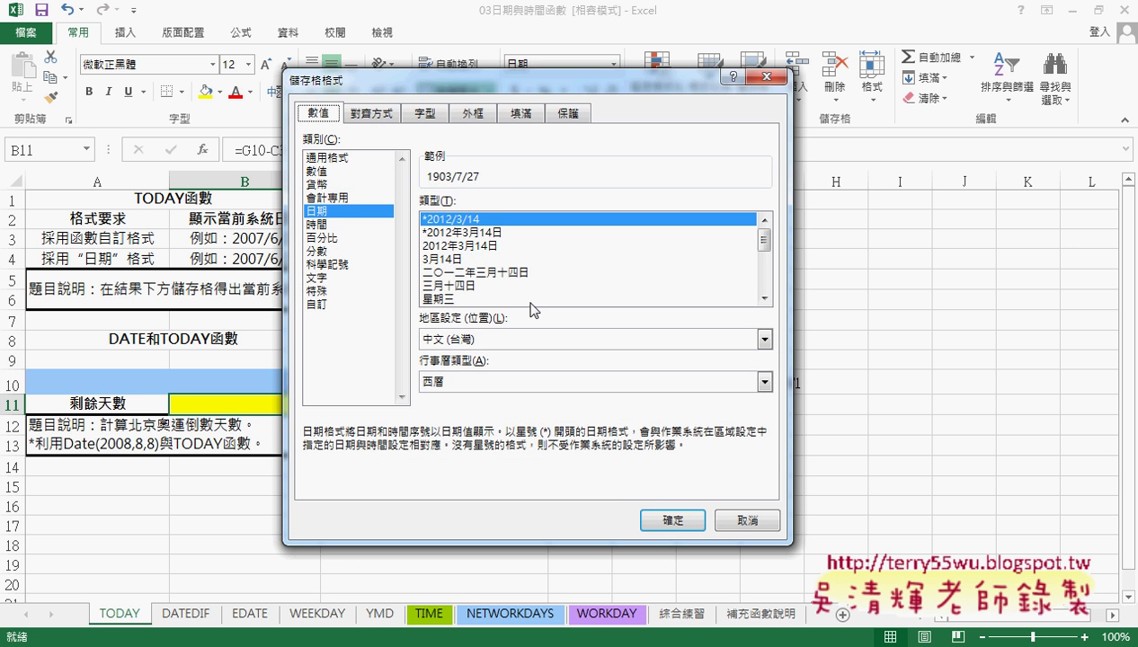
{"action": "left_click", "coordinate": [345, 158]}
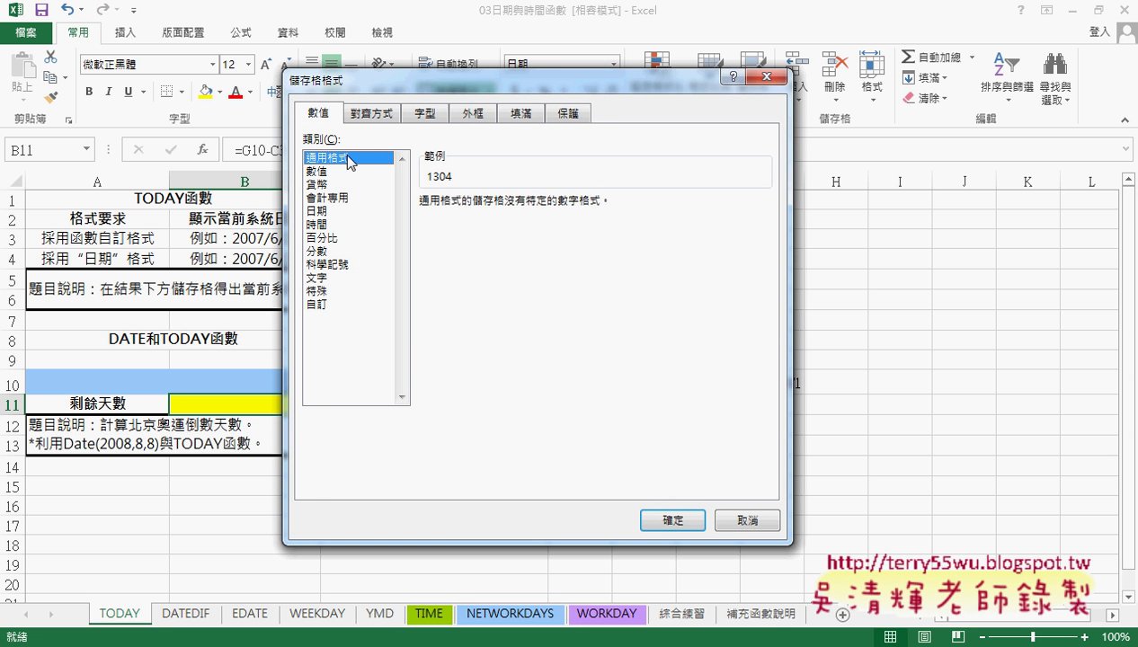
{"action": "left_click", "coordinate": [681, 521]}
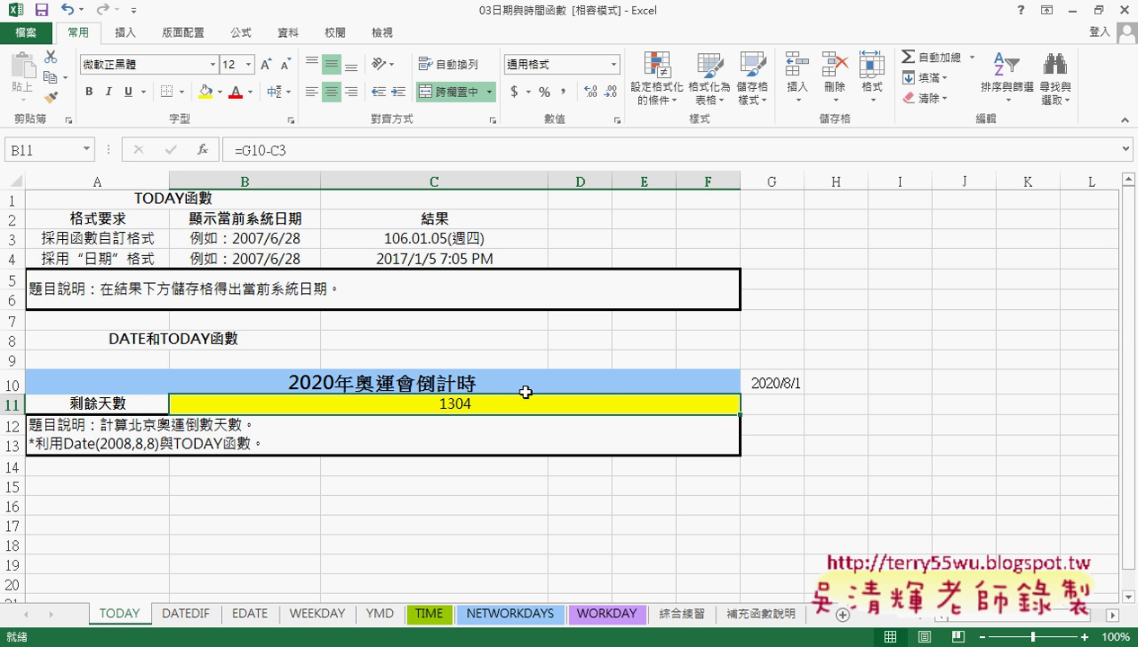
{"action": "left_click", "coordinate": [700, 617]}
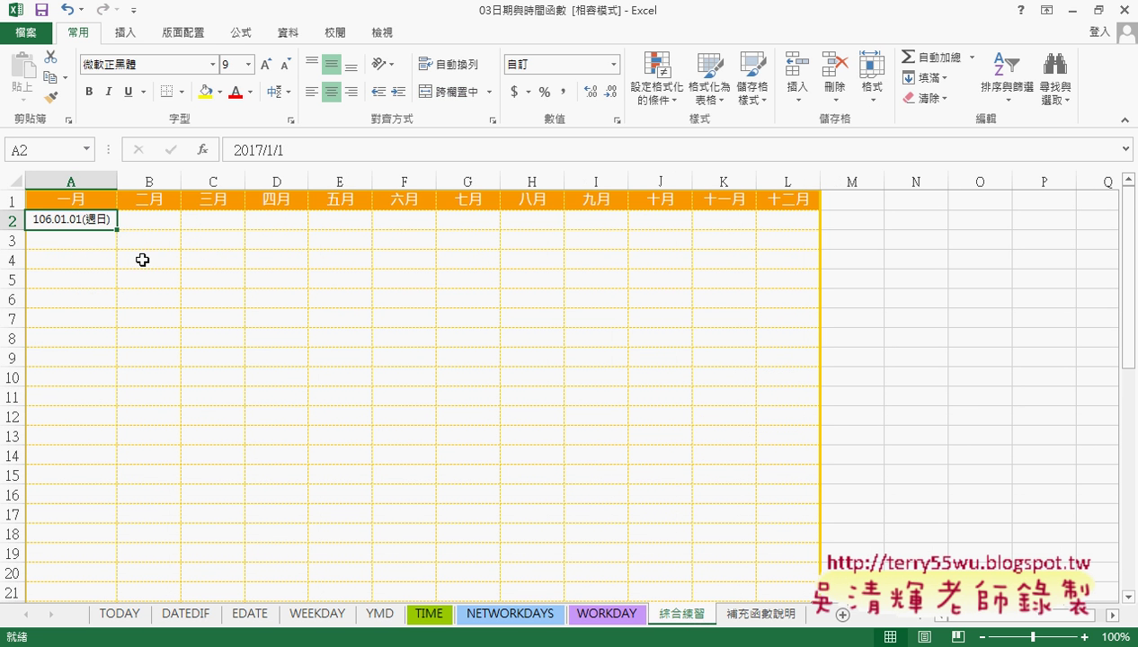
{"action": "left_click", "coordinate": [124, 615]}
{"action": "left_click", "coordinate": [431, 236]}
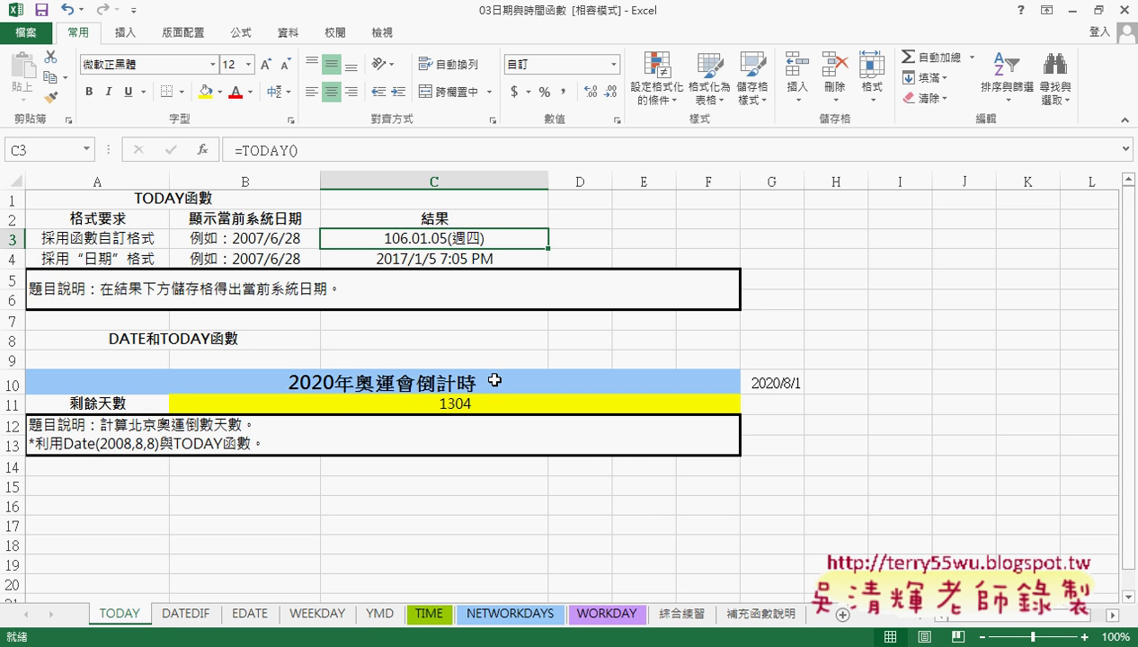
{"action": "left_click", "coordinate": [686, 614]}
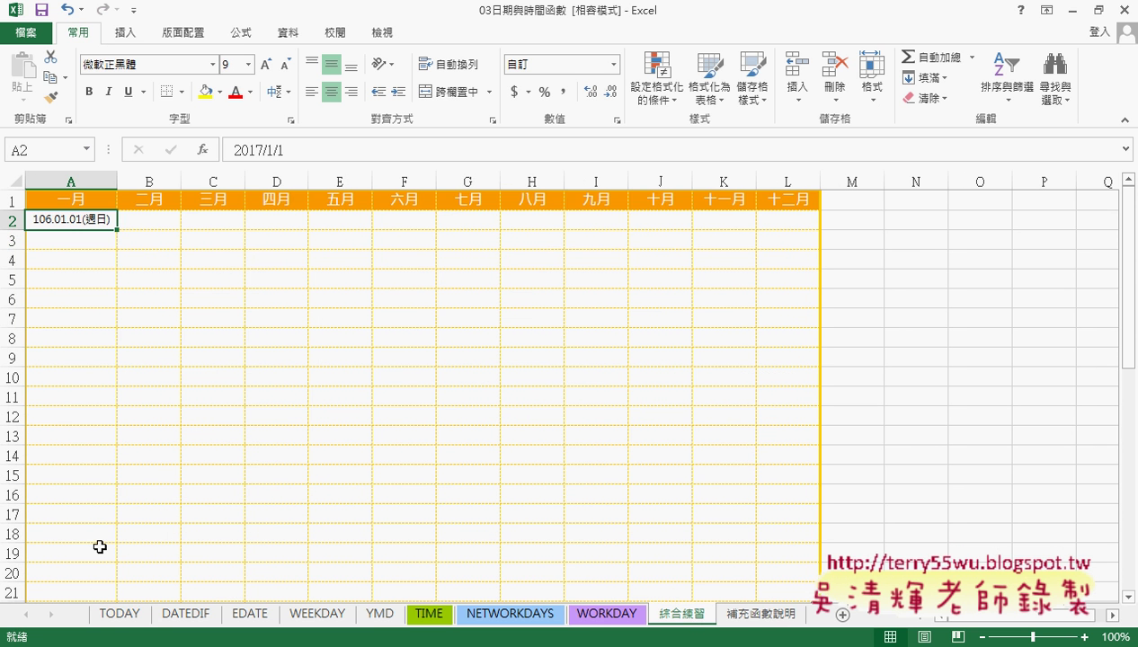
{"action": "left_click", "coordinate": [126, 615]}
{"action": "left_click", "coordinate": [533, 405]}
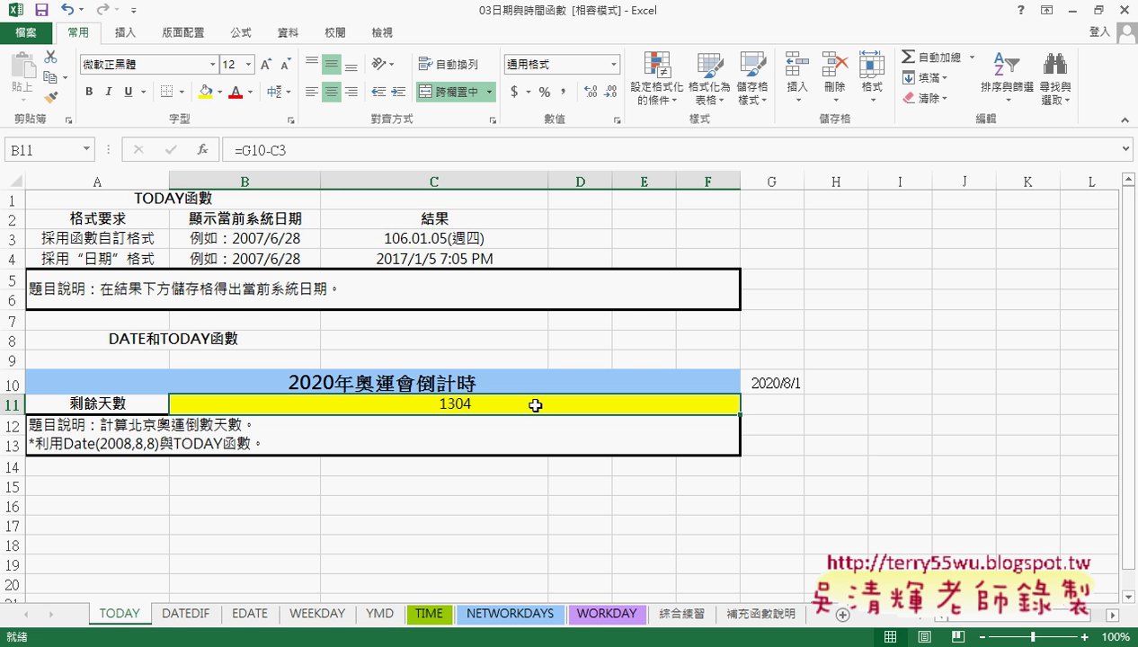